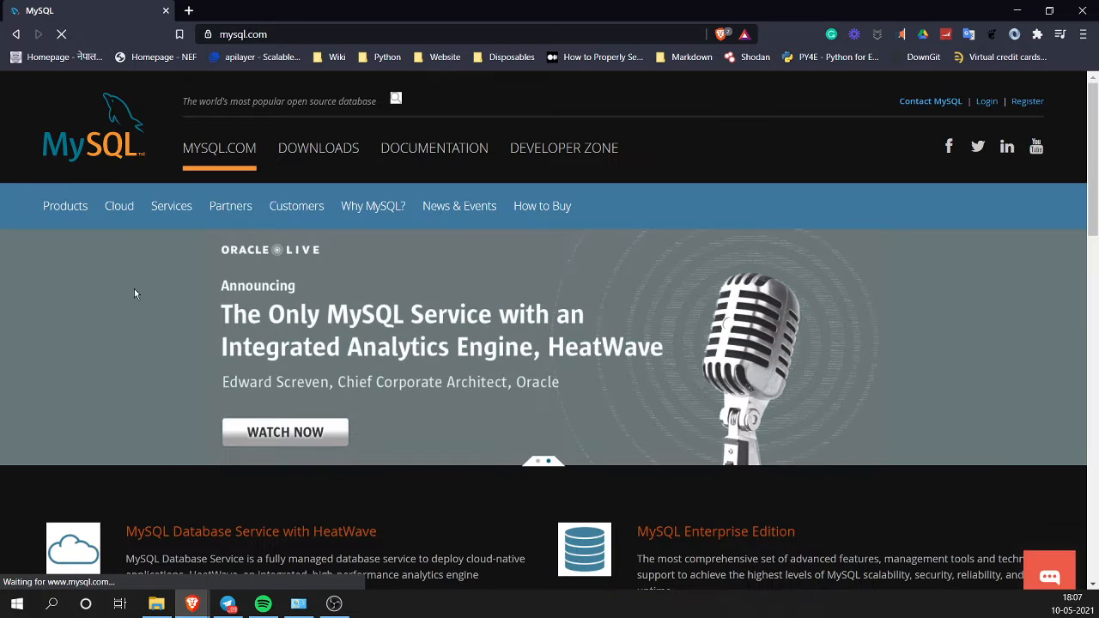
Step: Go from mysql.com's Downloads section to the MySQL Community (GPL) Downloads page
left_click(308, 159)
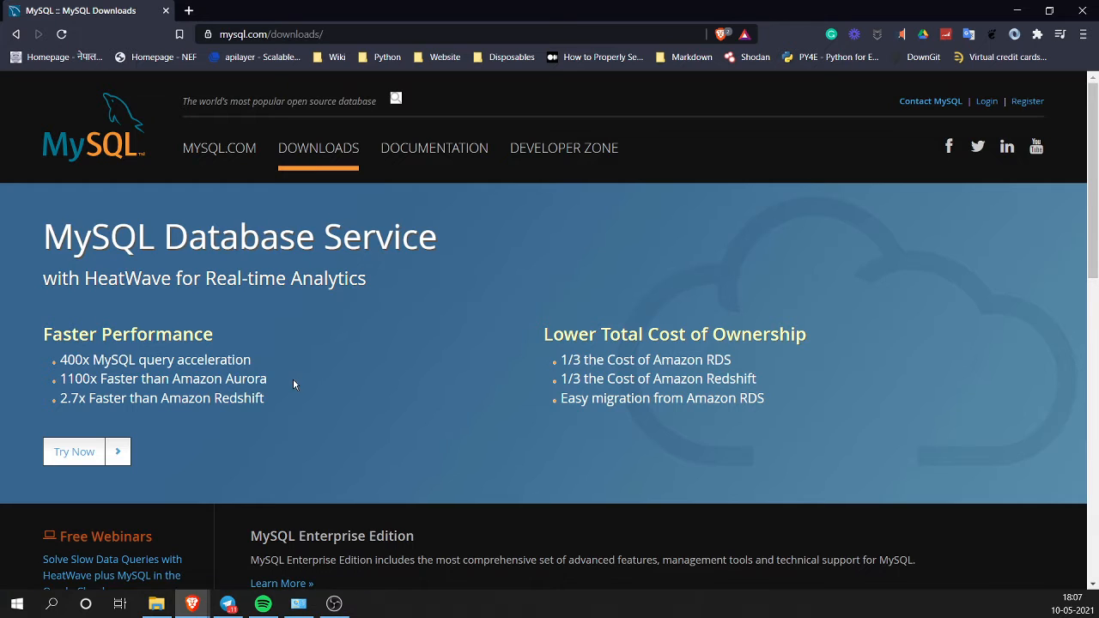
scroll(293, 383, "down", 5)
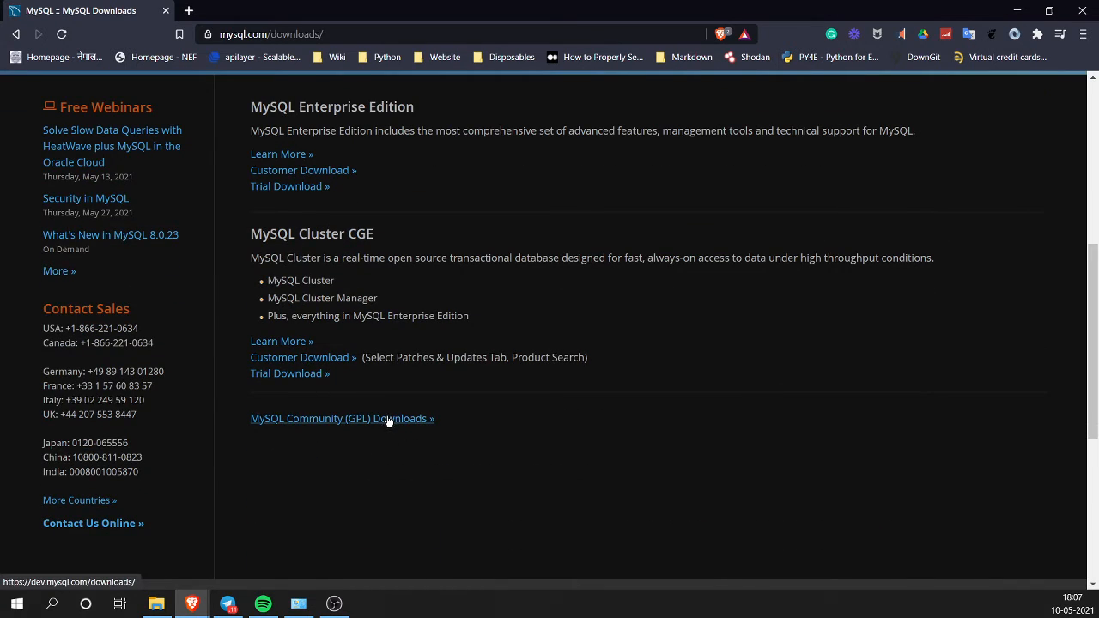
left_click(388, 421)
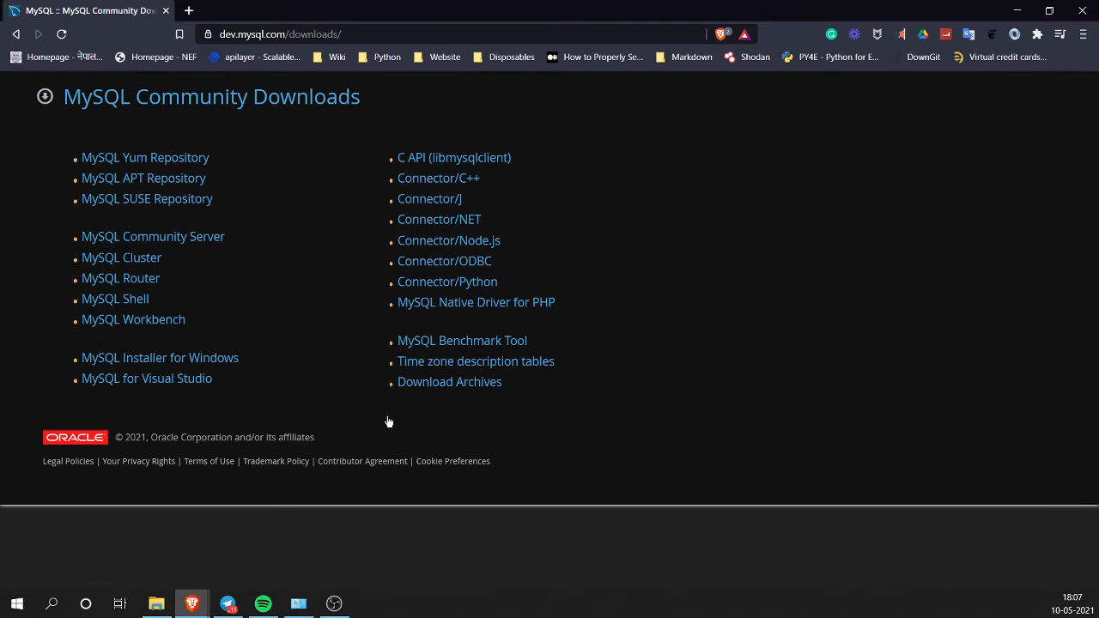
Step: Download the MySQL Community Server Windows 64-bit ZIP (mysql-8.0.24-winx64.zip) to Downloads without logging in
left_click(180, 238)
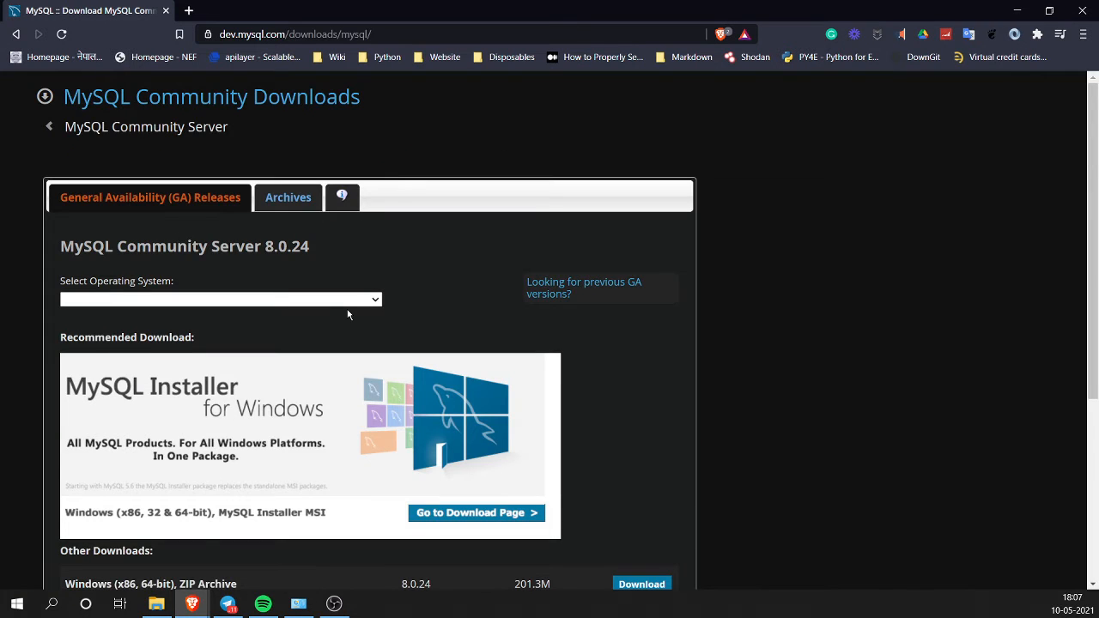
scroll(348, 312, "down", 3)
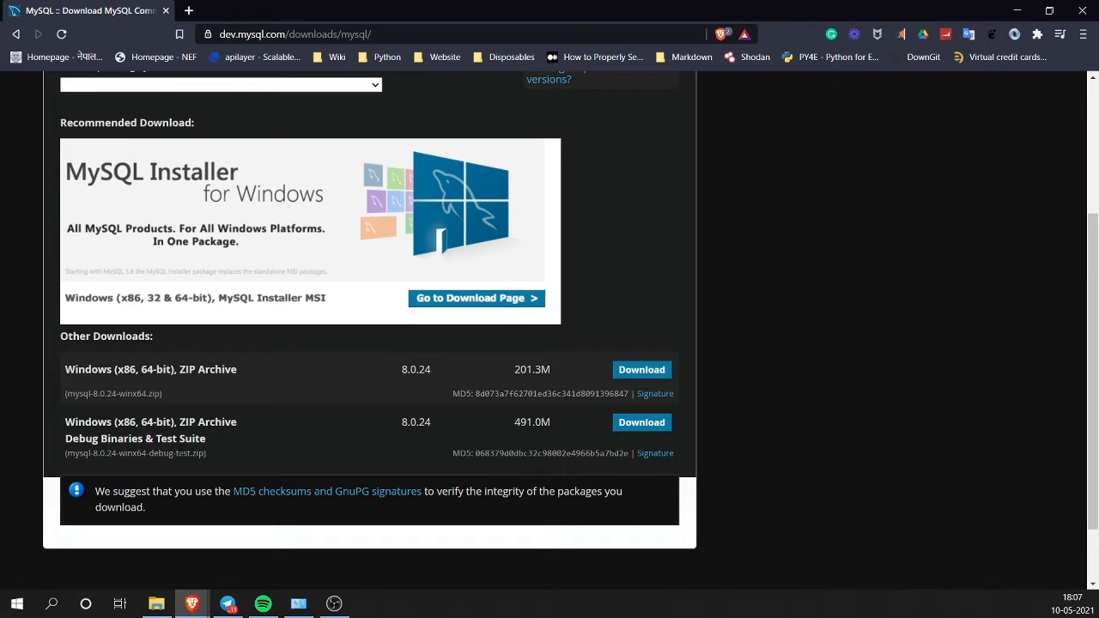
left_click(633, 370)
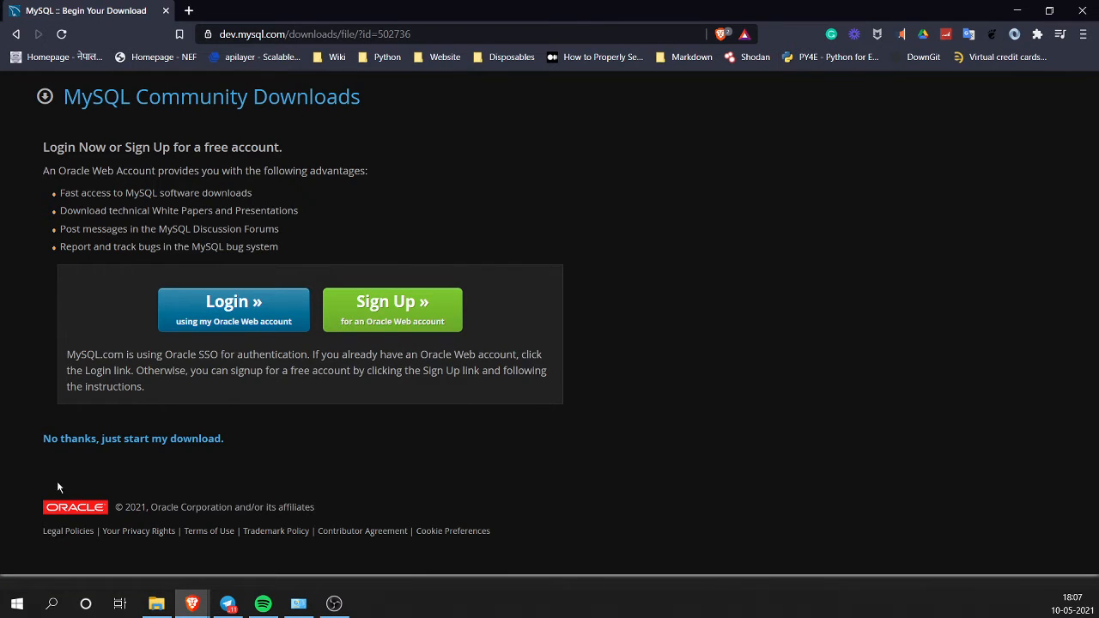
left_click(134, 439)
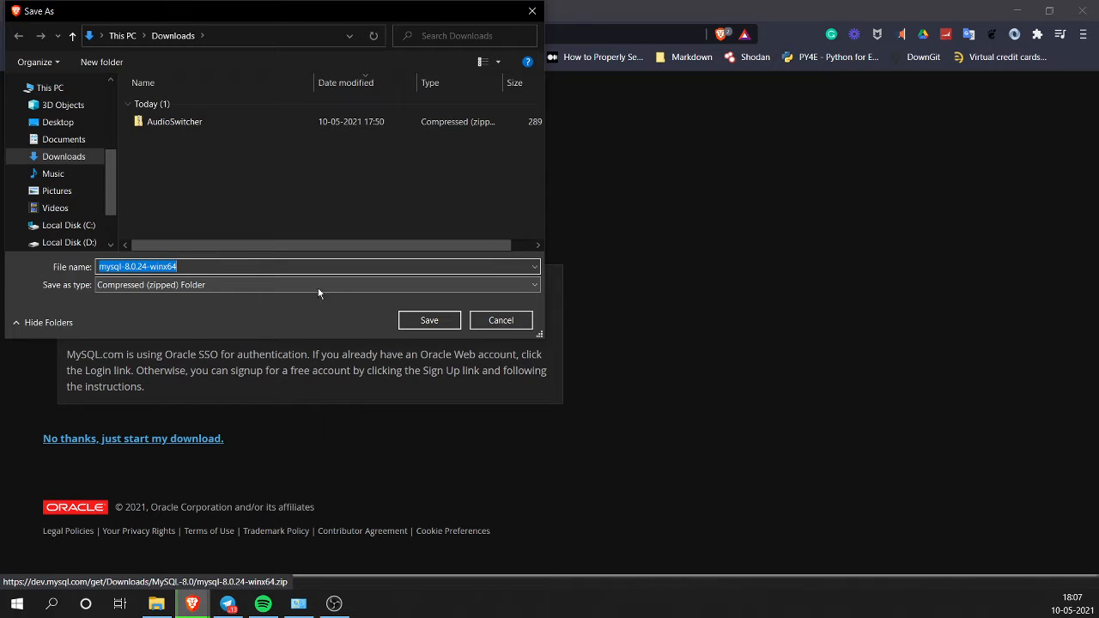
left_click(430, 322)
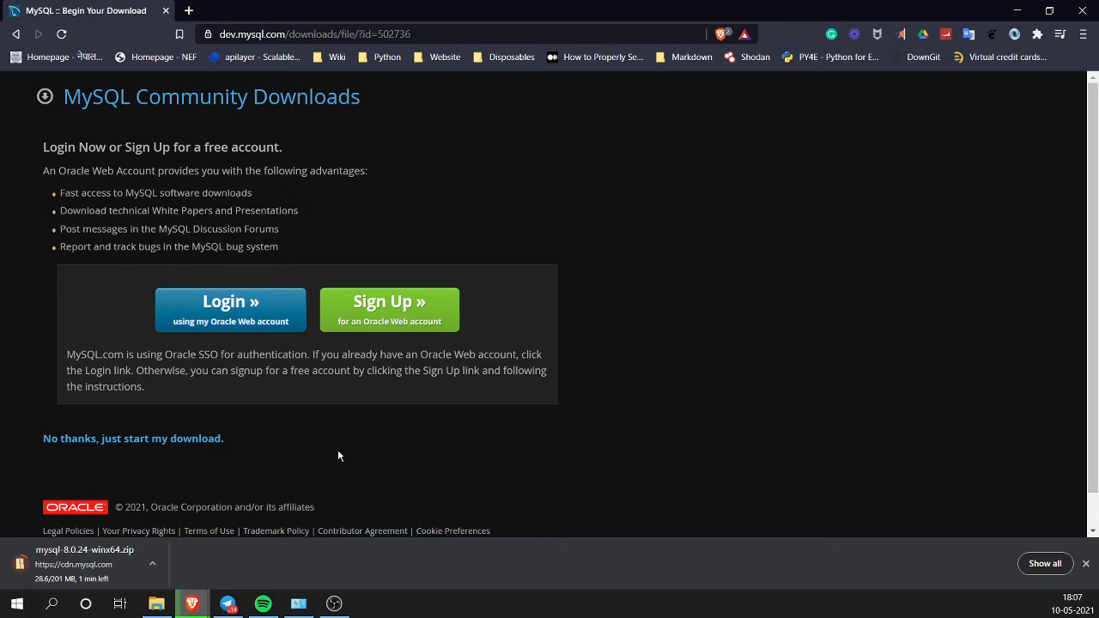
left_click(189, 12)
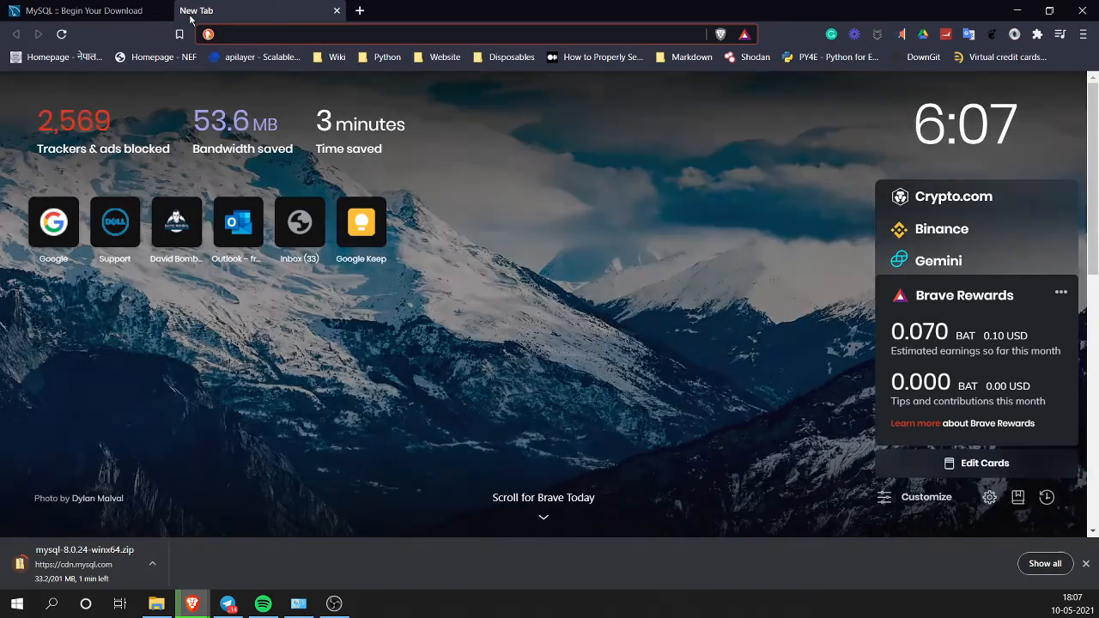
Step: Search for popsql, open popsql.com and sign out of the PopSQL account
type("pop")
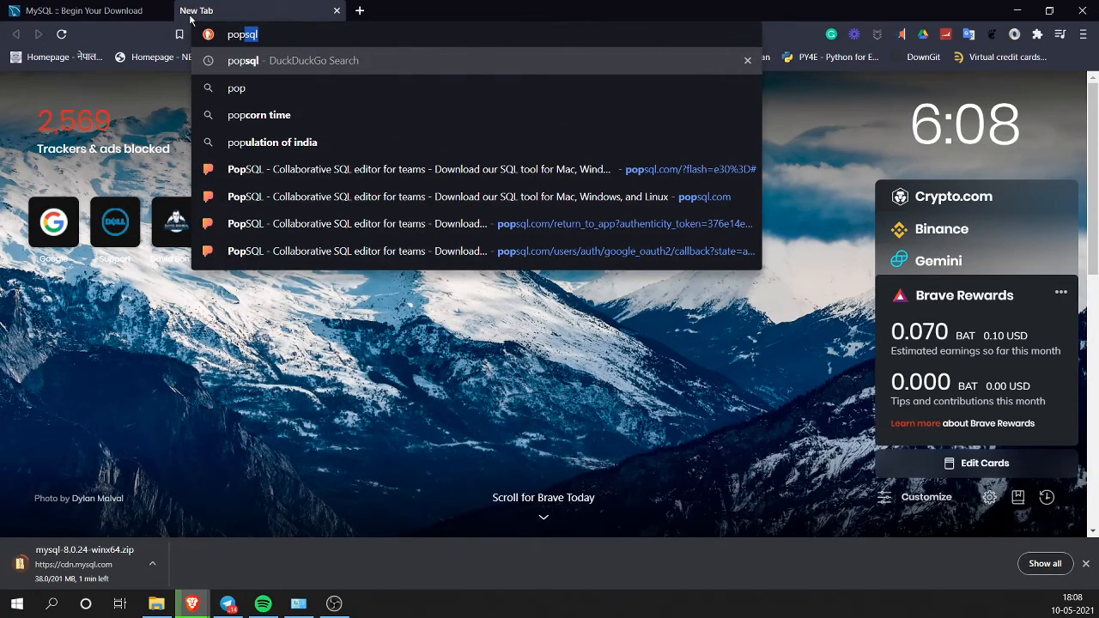
key("Return")
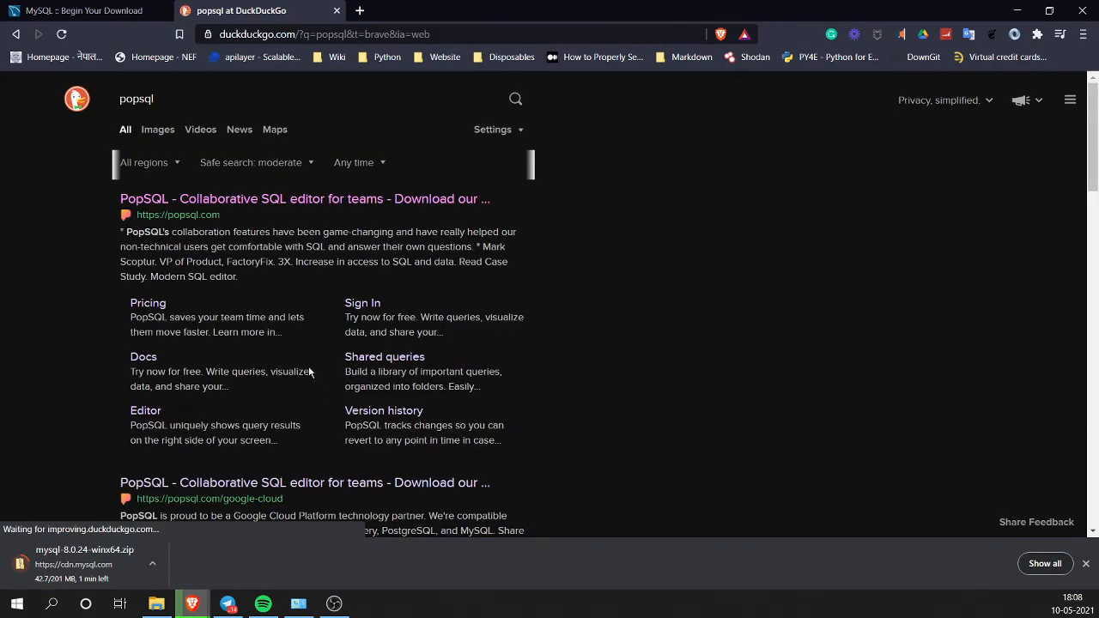
left_click(258, 200)
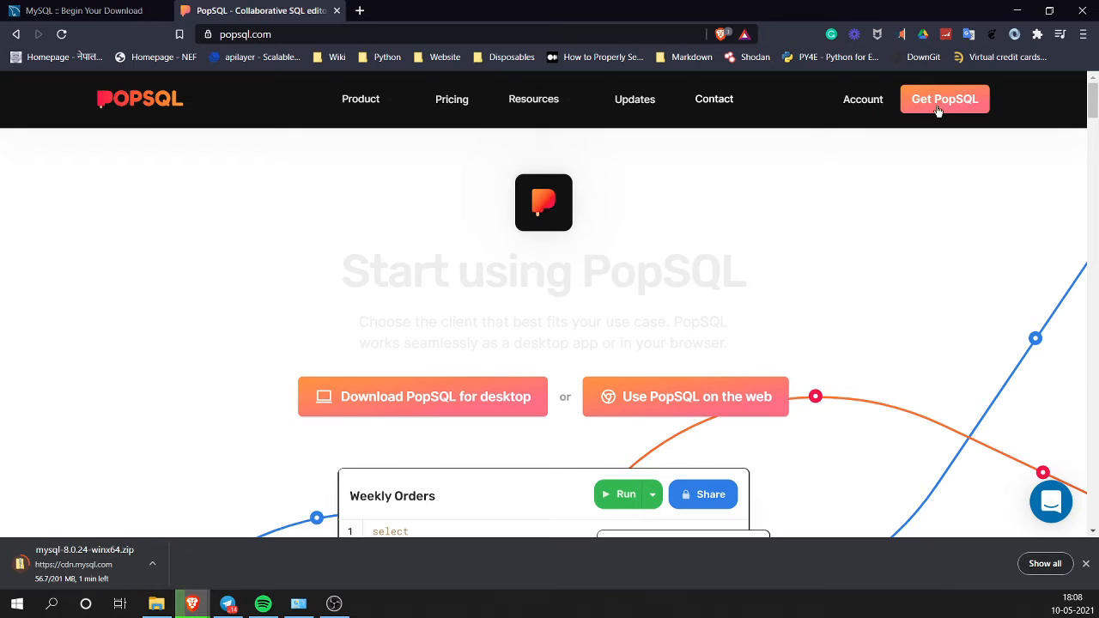
left_click(867, 103)
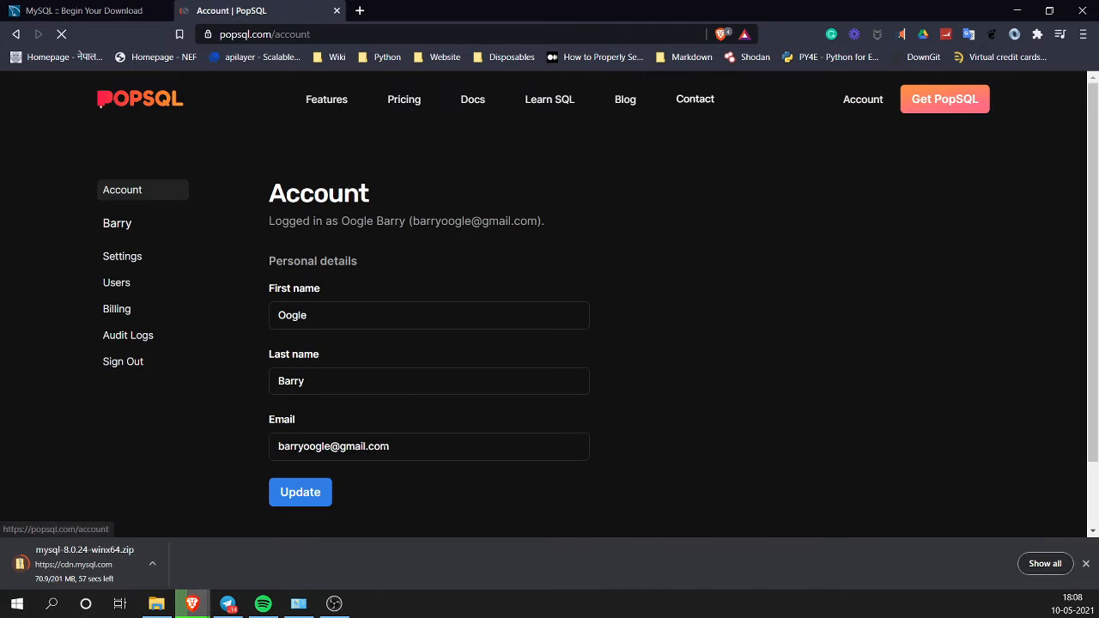
scroll(713, 400, "down", 1)
scroll(714, 402, "up", 1)
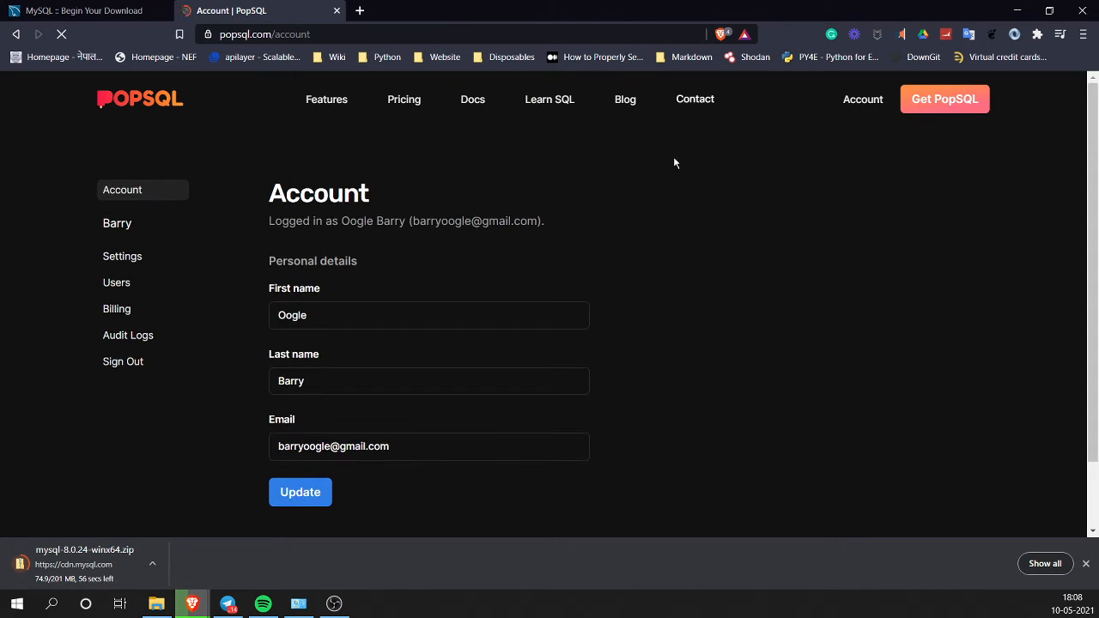
left_click(108, 369)
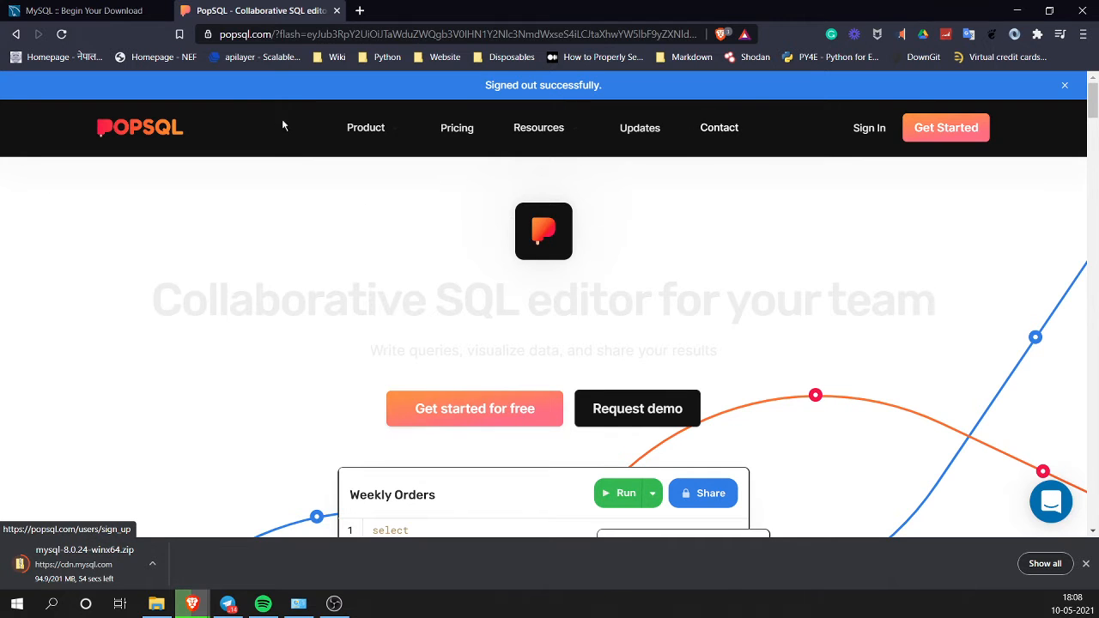
Step: Sign back in to PopSQL with Google and show Brave's full downloads list
left_click(542, 384)
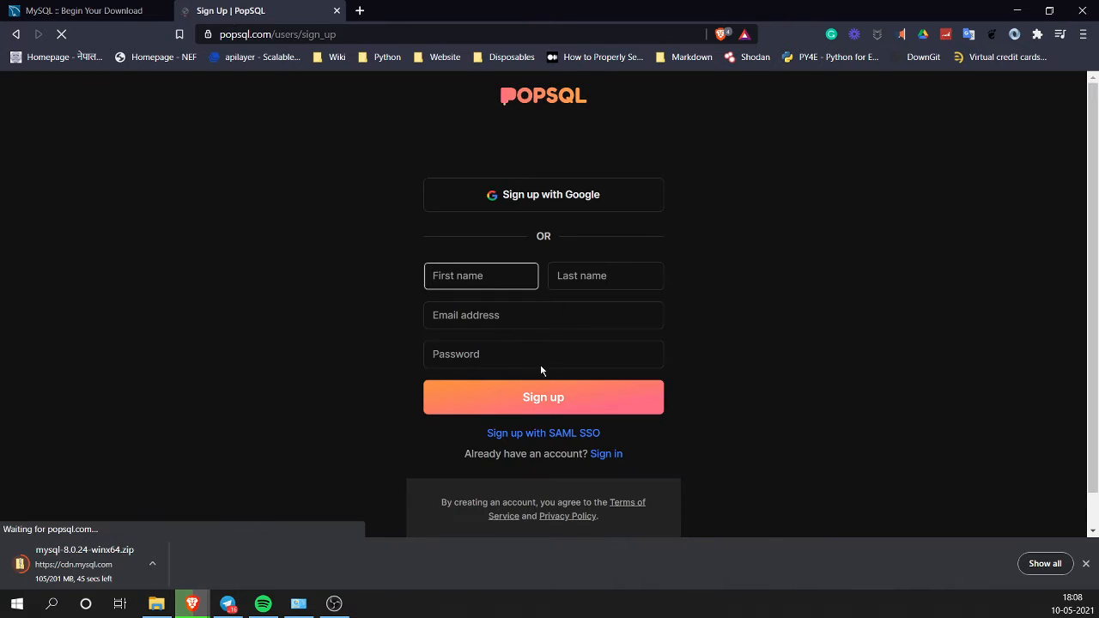
left_click(607, 453)
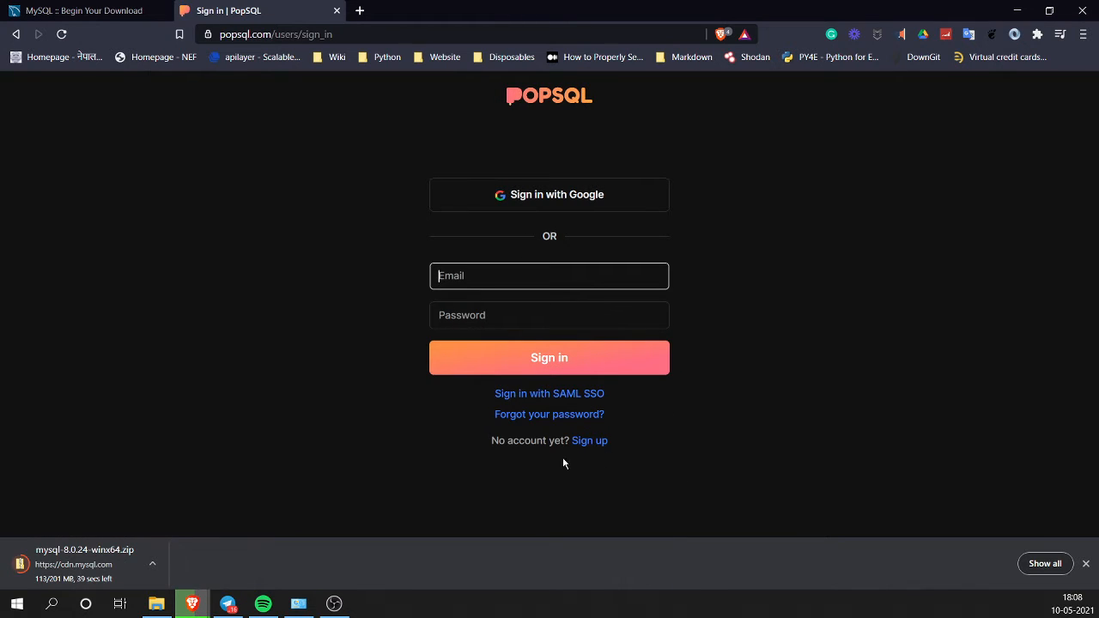
left_click(490, 192)
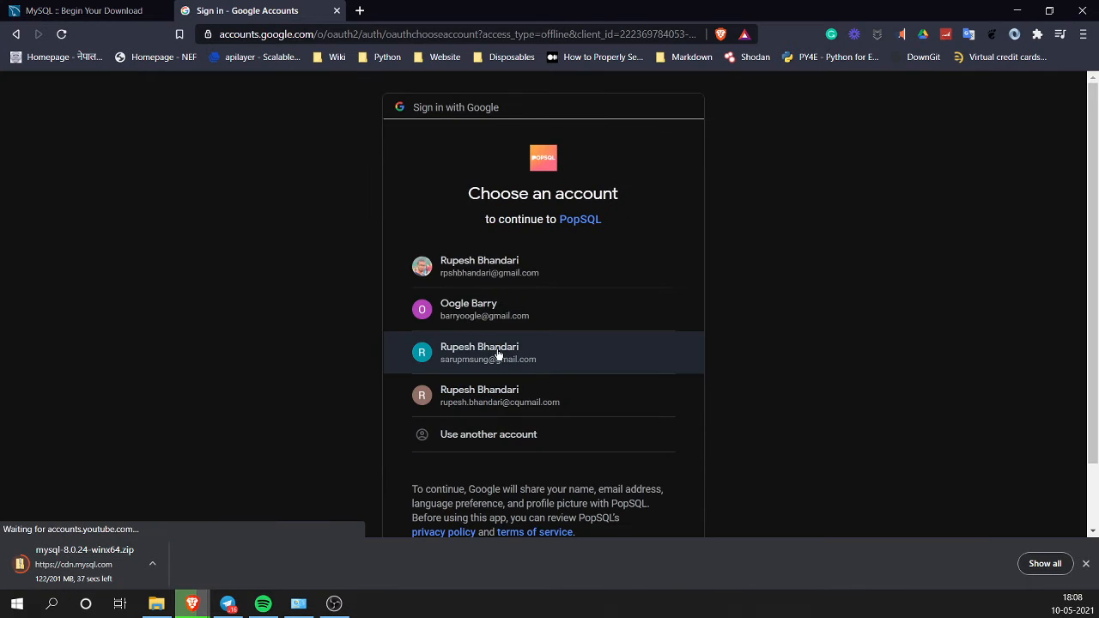
left_click(514, 309)
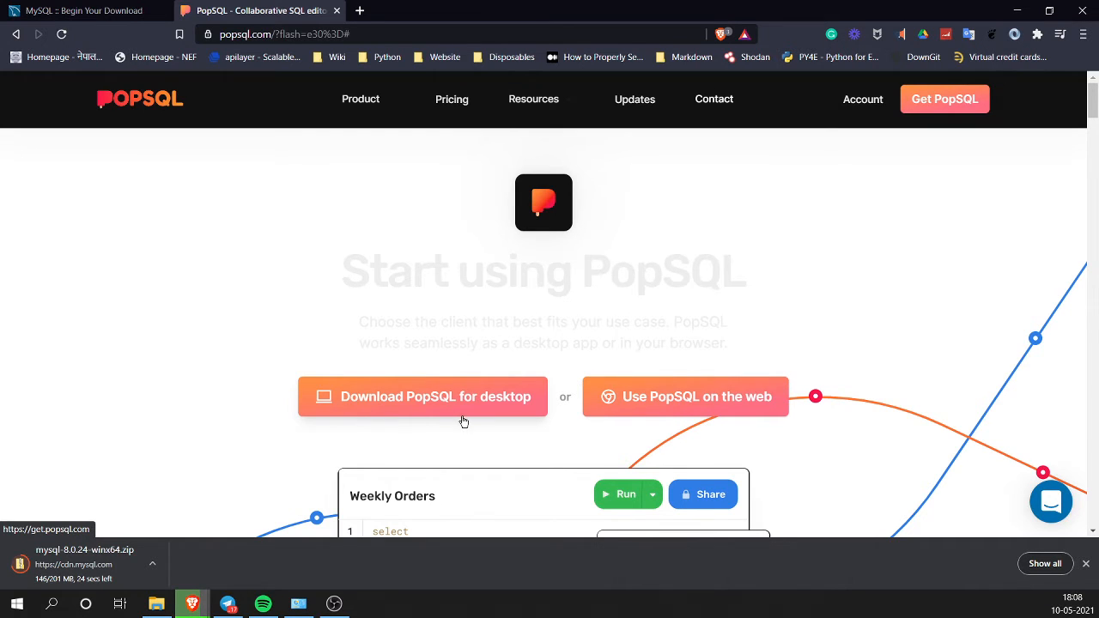
left_click(1044, 564)
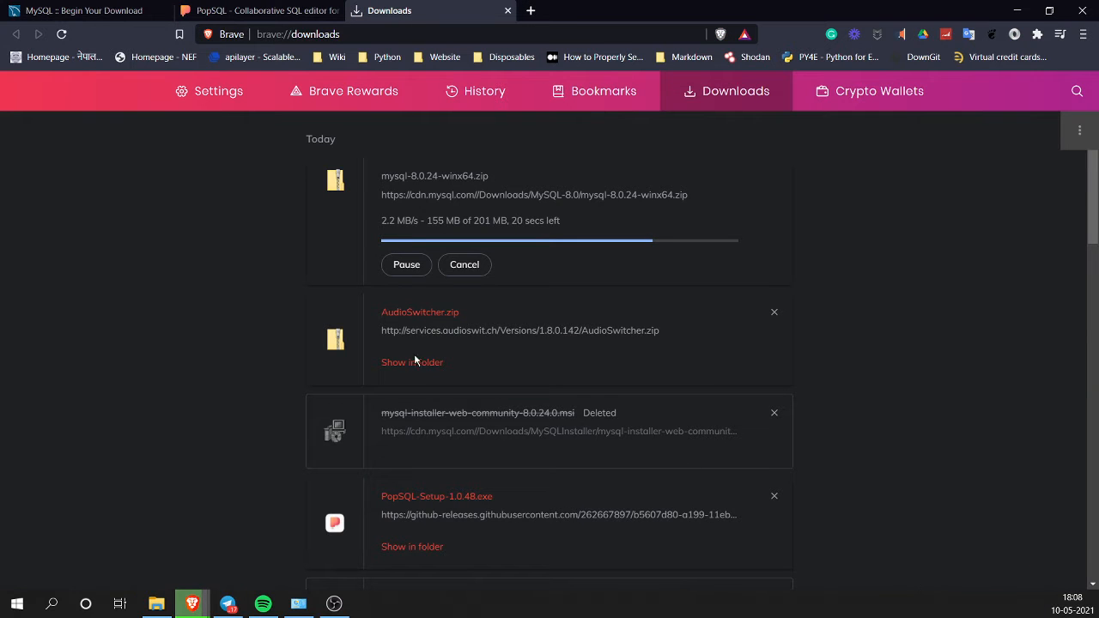
Step: Reveal PopSQL-Setup-1.0.48.exe in the Downloads folder and run the installer
left_click(412, 547)
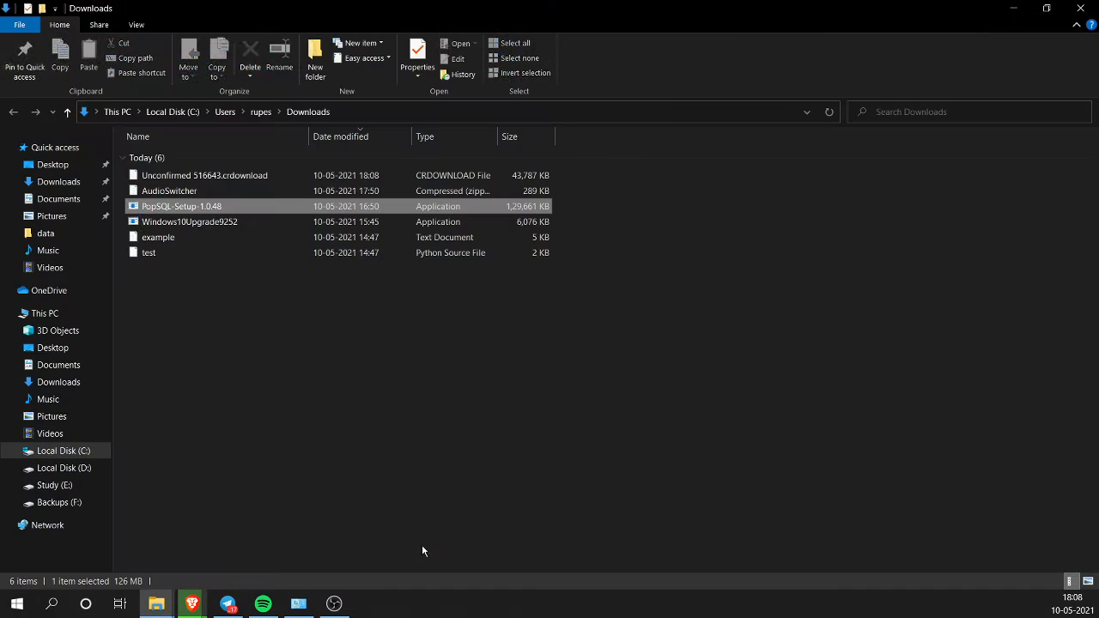
left_click(325, 288)
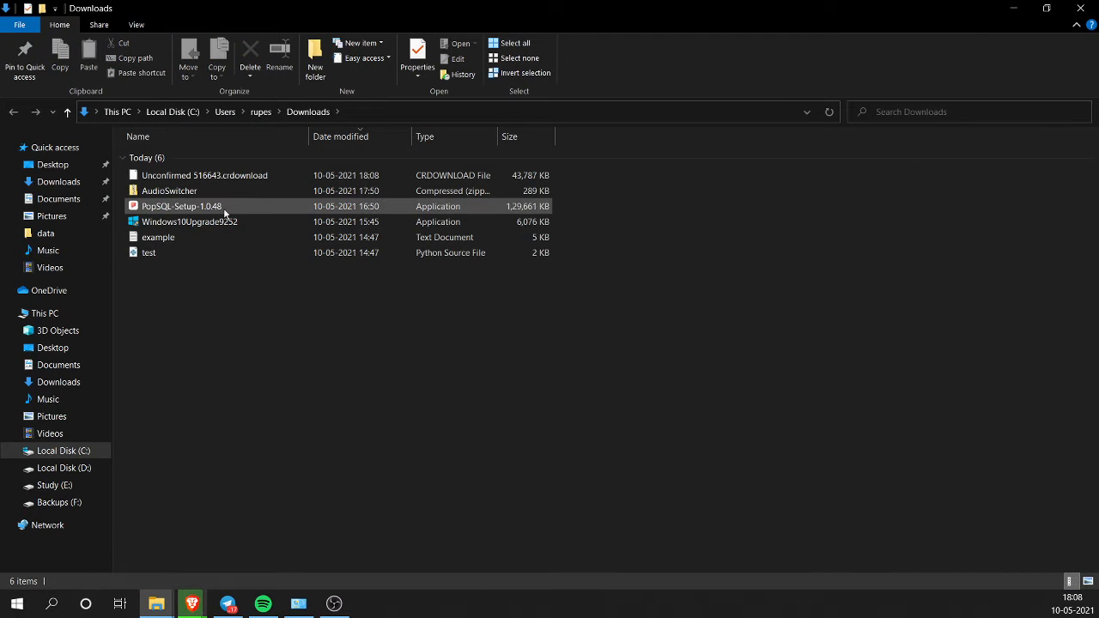
left_click(205, 208)
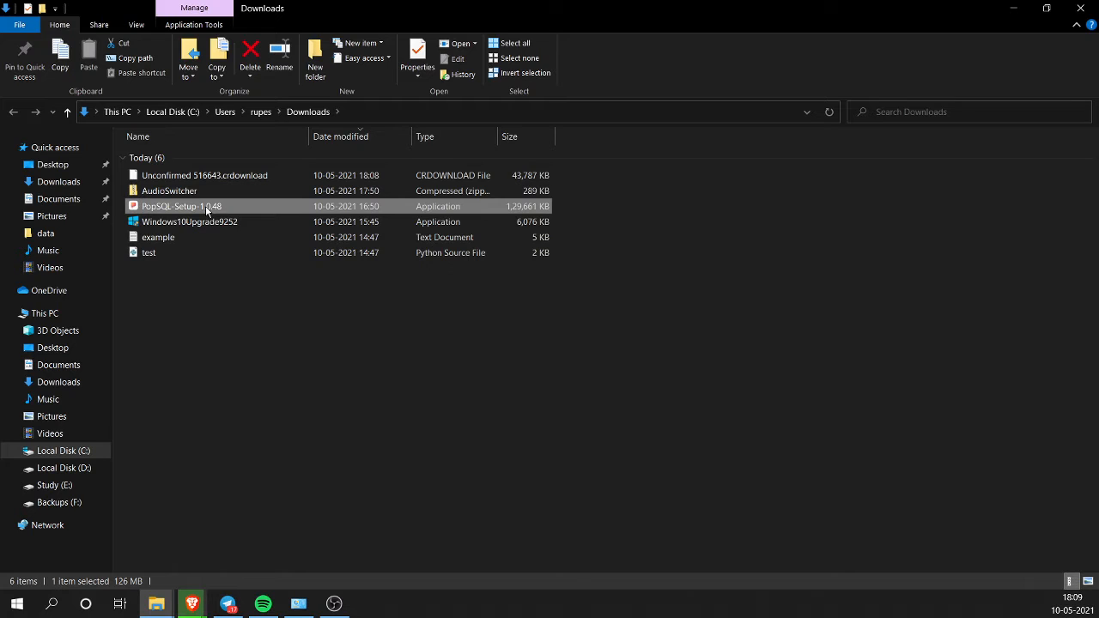
double_click(206, 206)
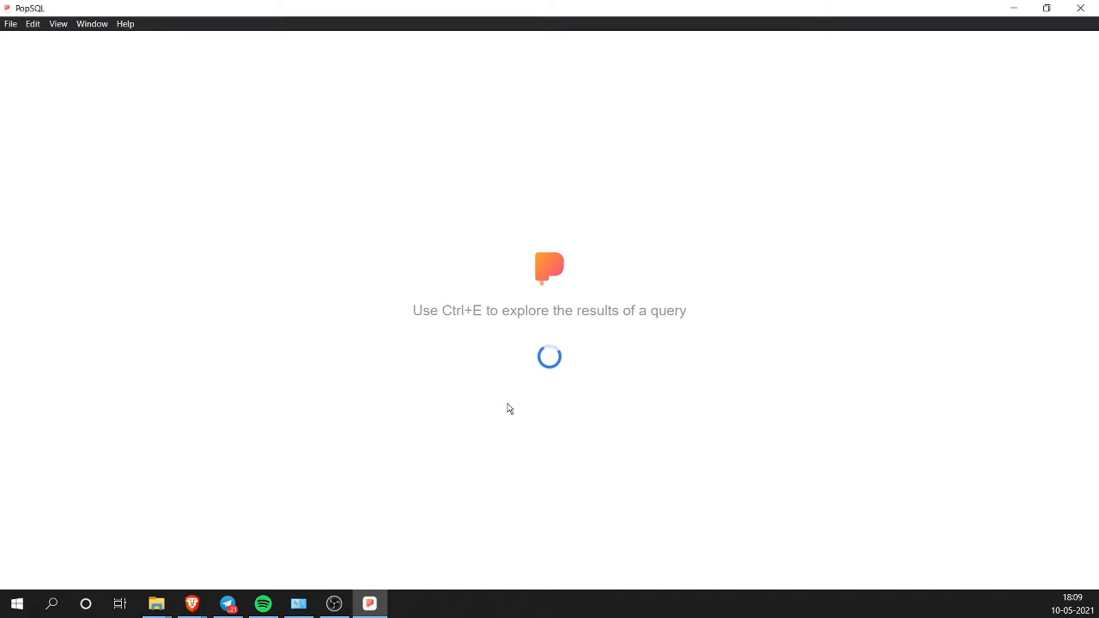
Step: Look through PopSQL's View options, then sign out of the PopSQL desktop app
left_click(58, 24)
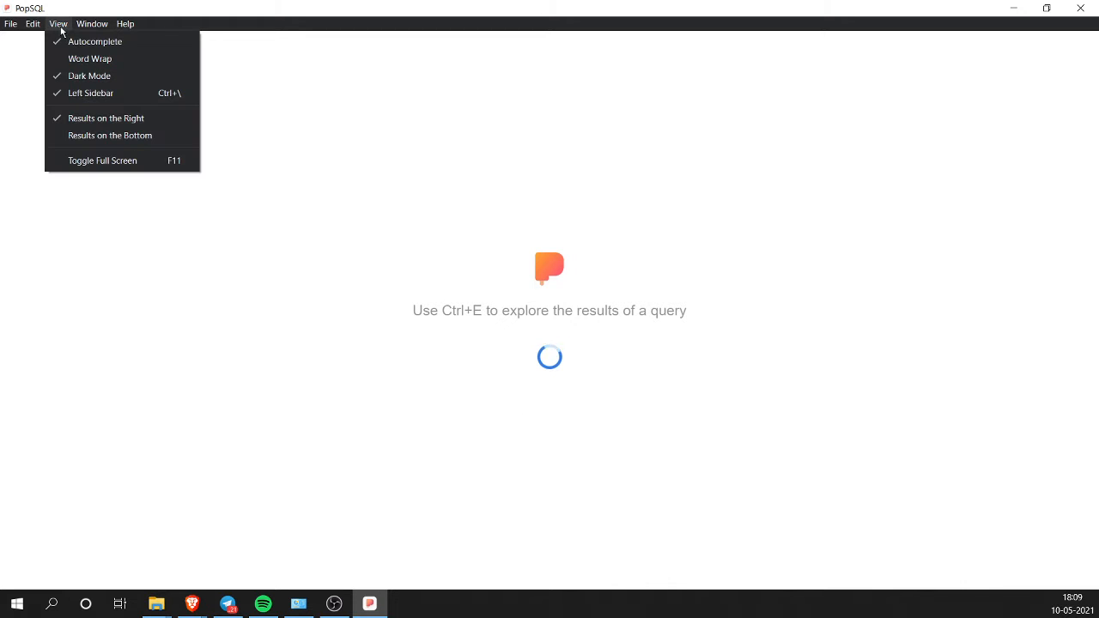
left_click(378, 362)
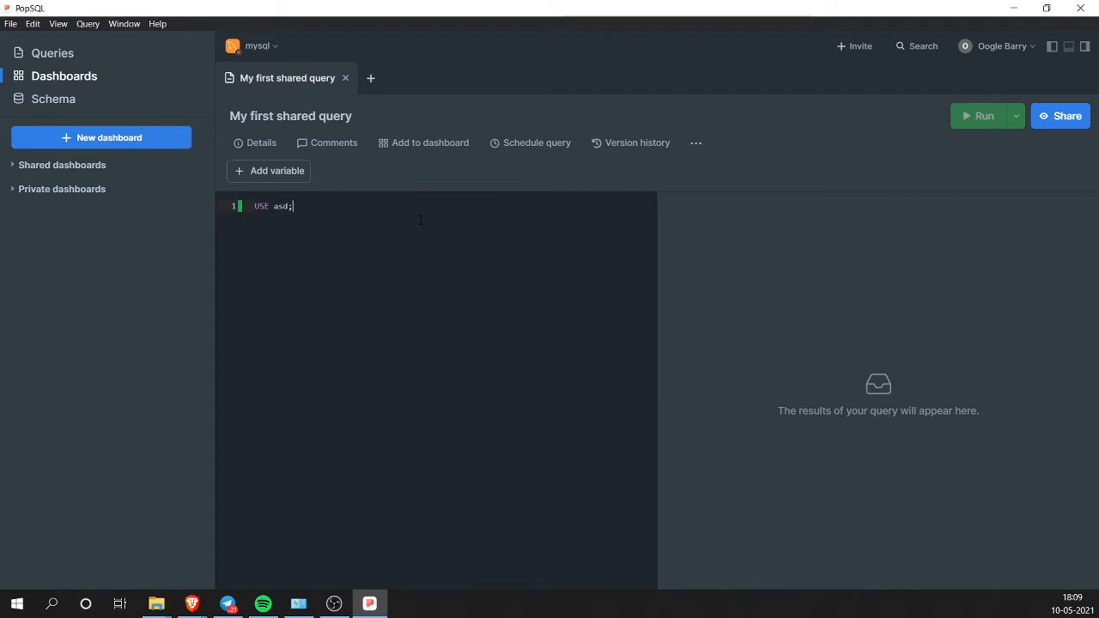
left_click(1005, 46)
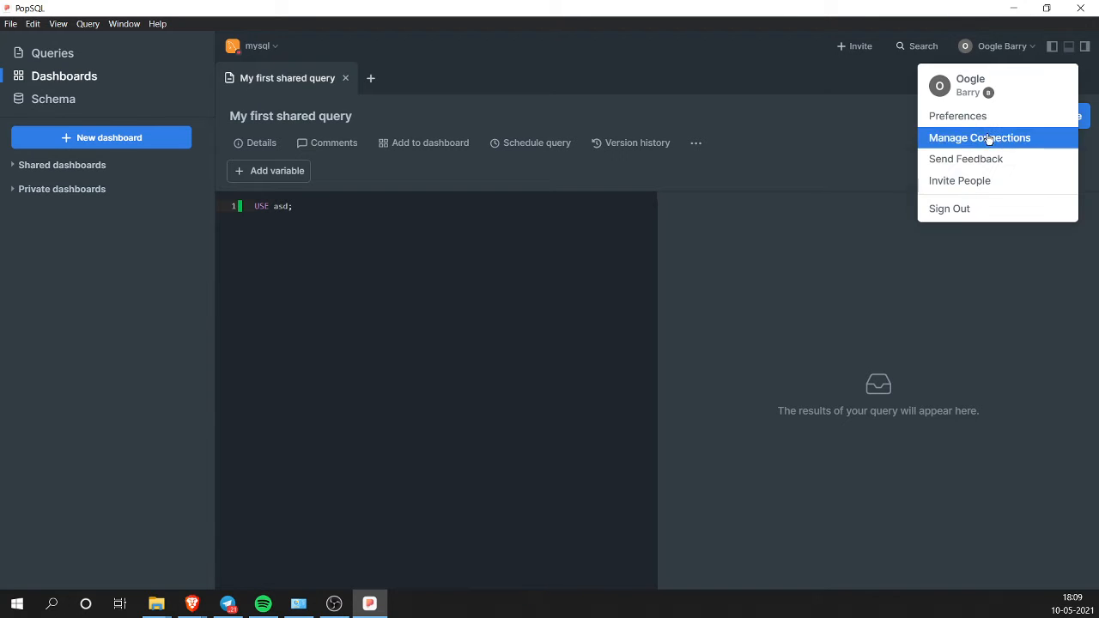
left_click(971, 211)
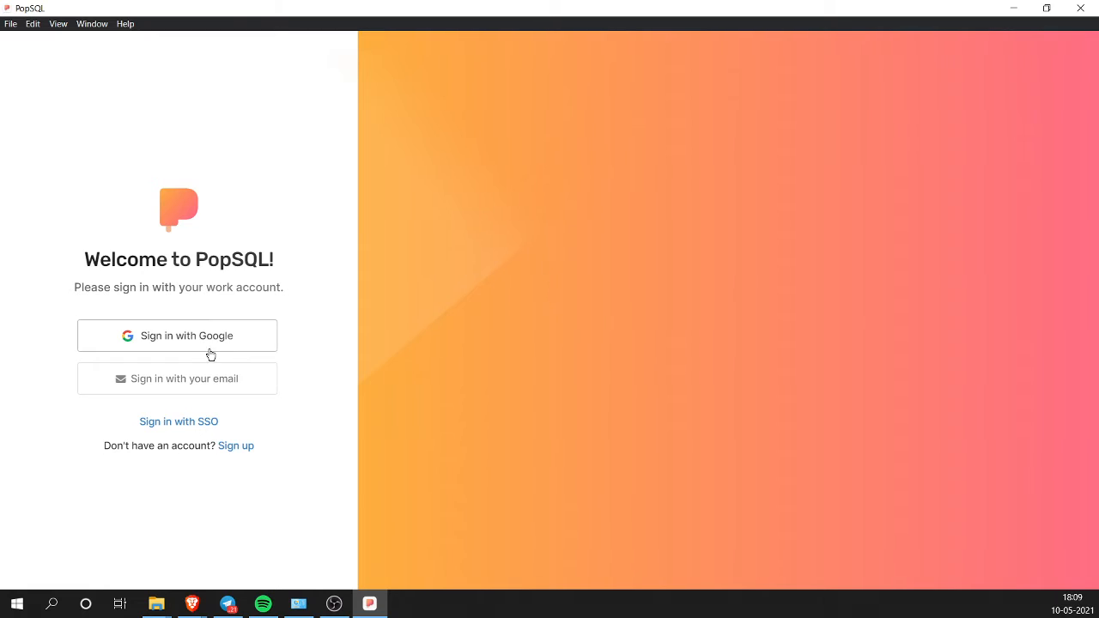
Step: Start PopSQL's Google sign-in and show the downloads list with the finished MySQL ZIP
left_click(210, 347)
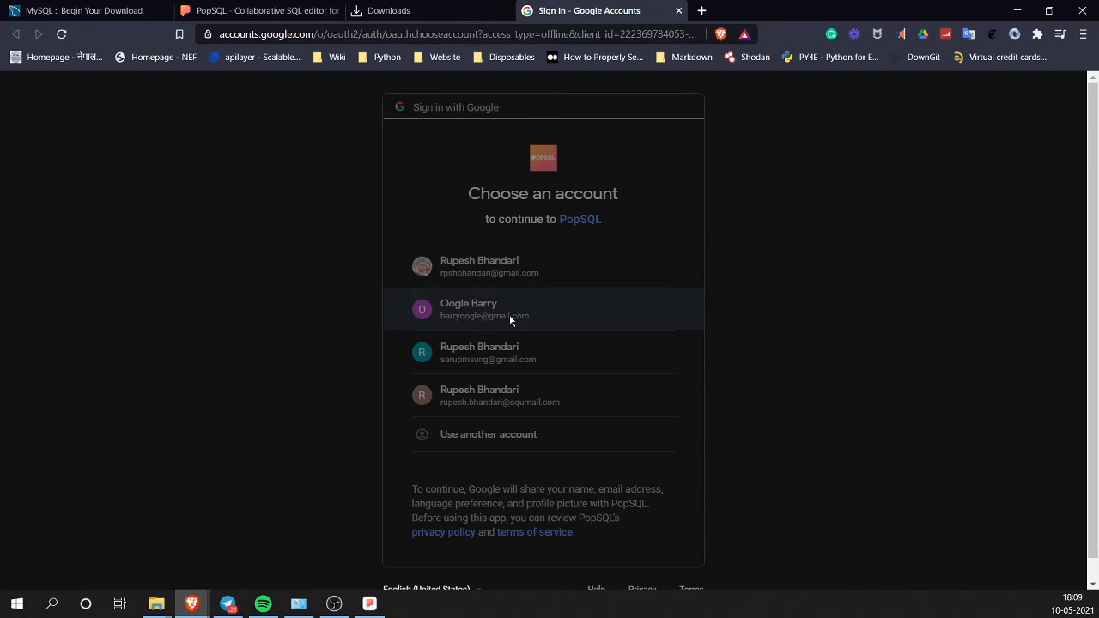
left_click(509, 316)
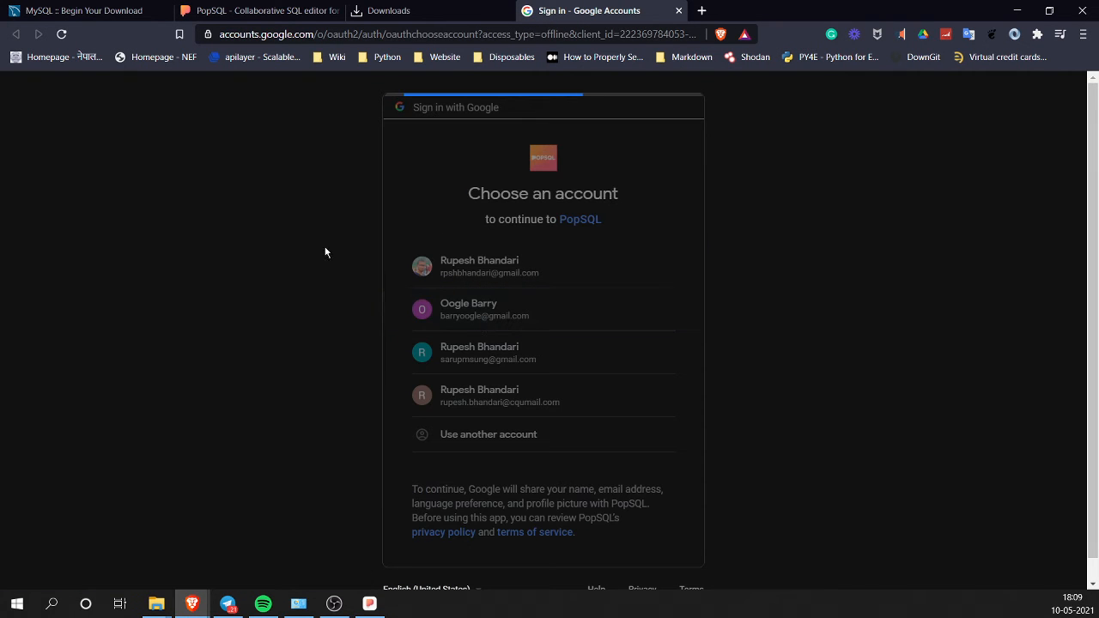
left_click(469, 8)
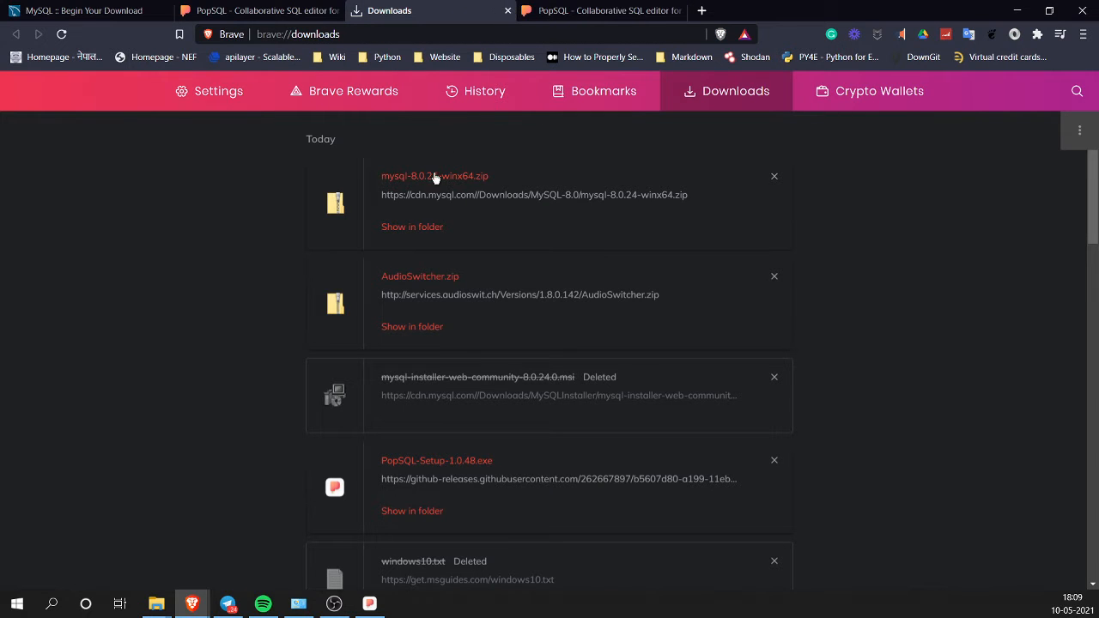
Step: Extract All from mysql-8.0.24-winx64.zip in Downloads and wait for the 275 items to copy
left_click(423, 226)
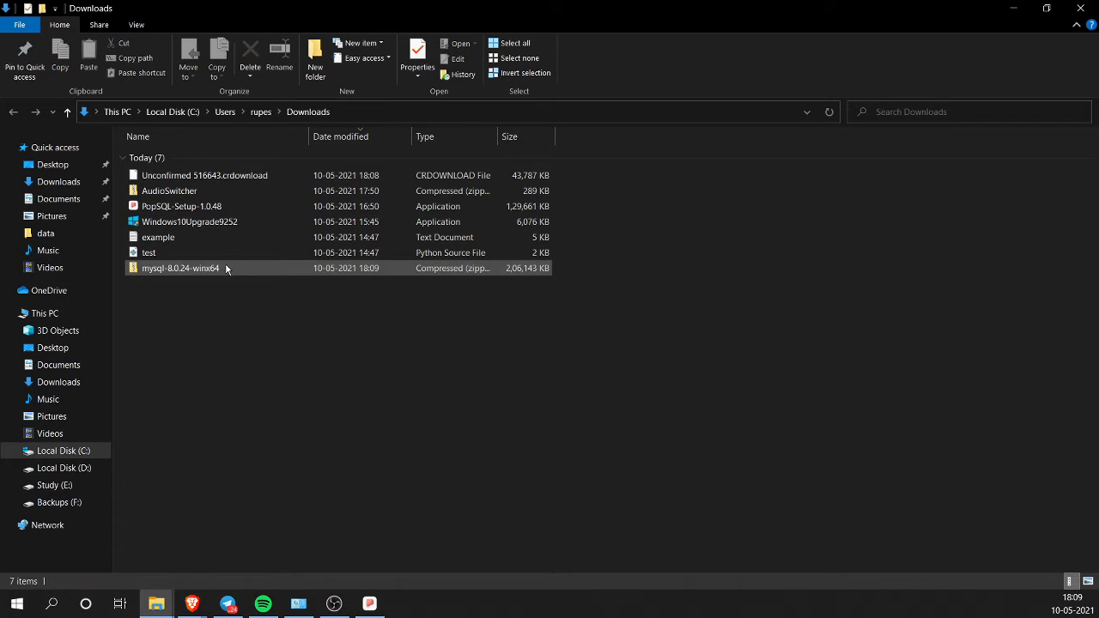
key("Return")
left_click(178, 159)
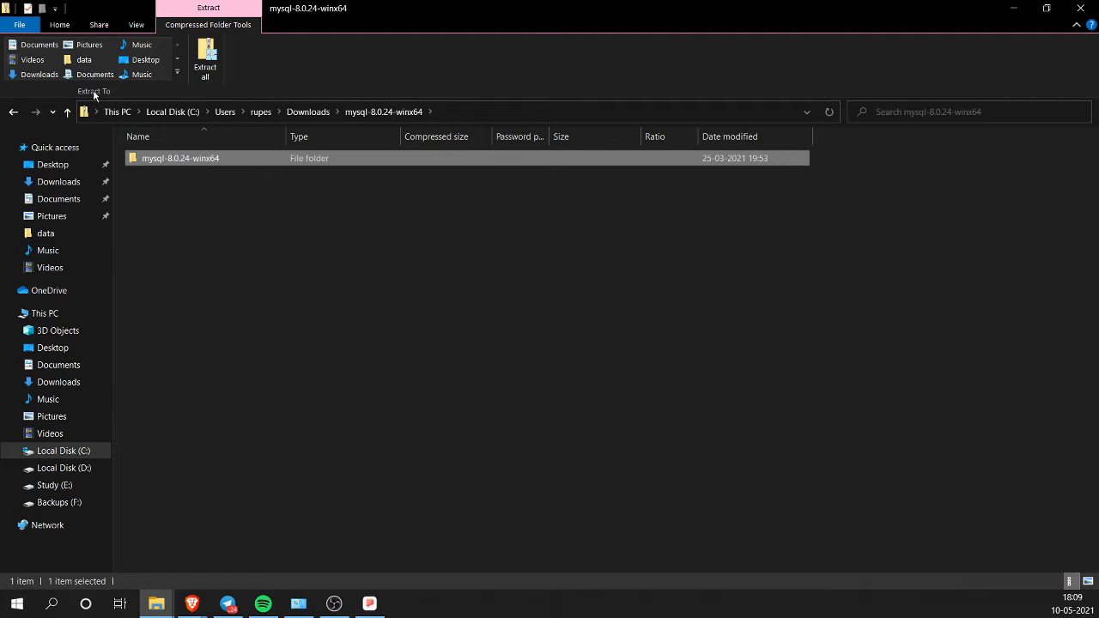
right_click(164, 159)
left_click(17, 115)
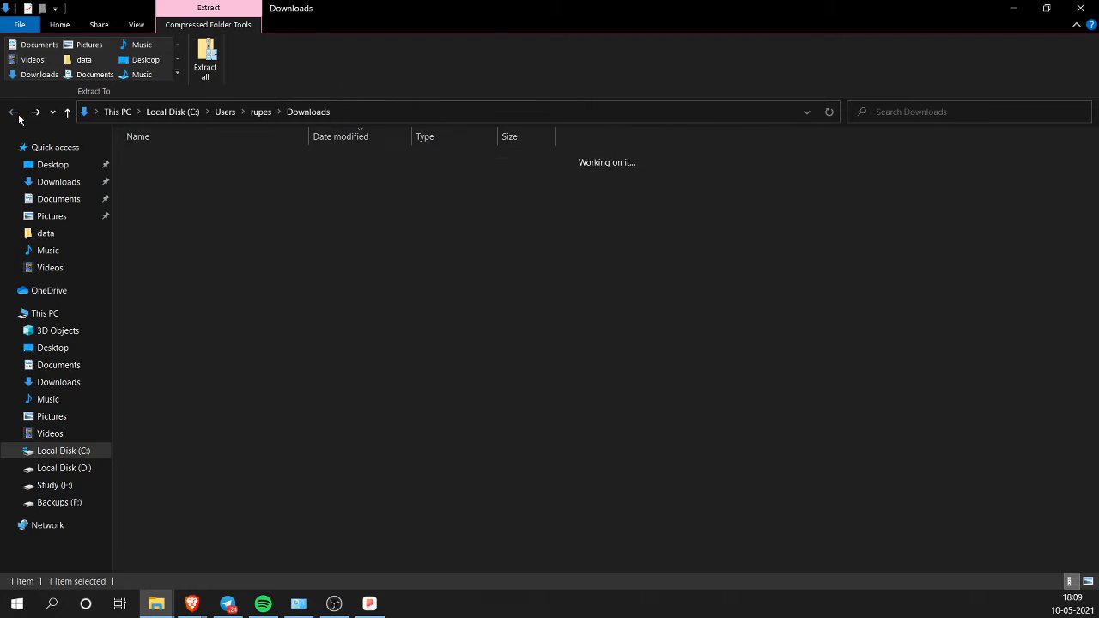
right_click(177, 176)
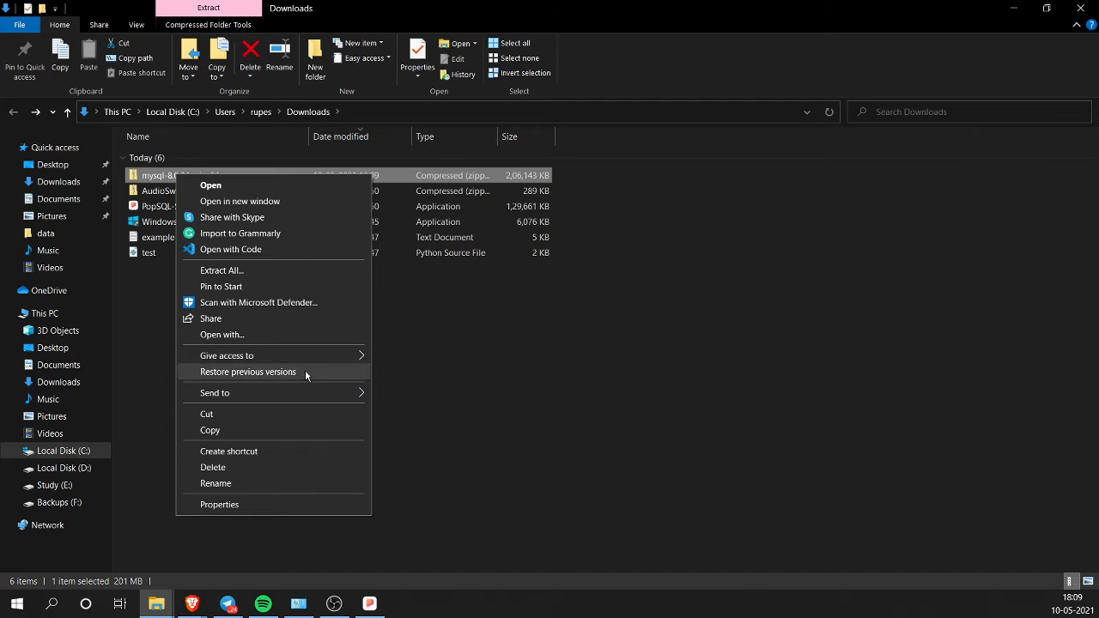
left_click(247, 273)
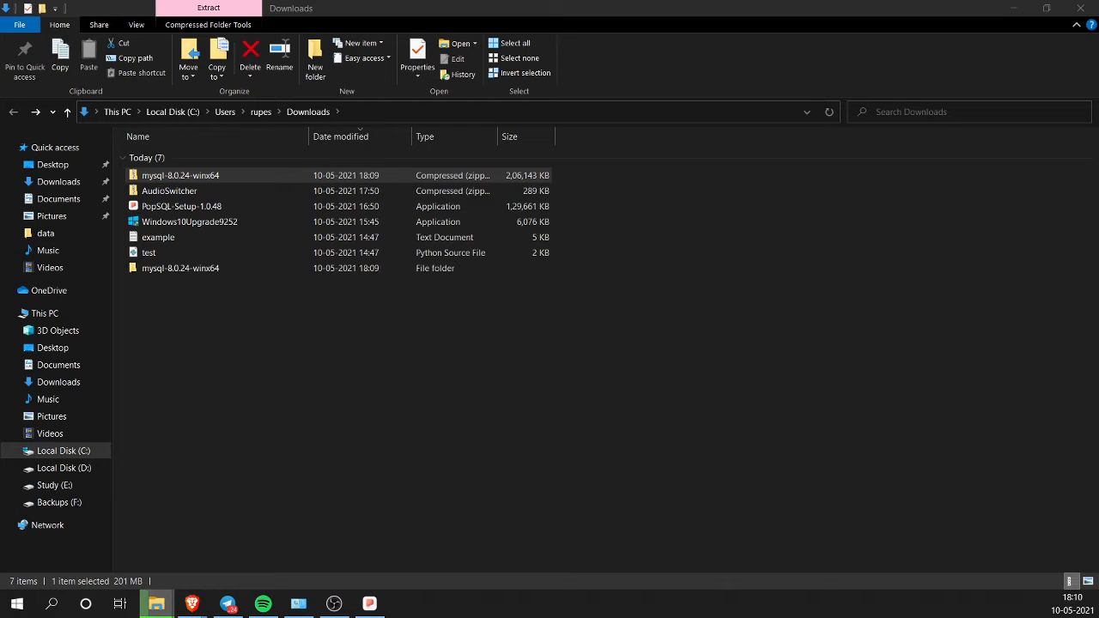
left_click(364, 334)
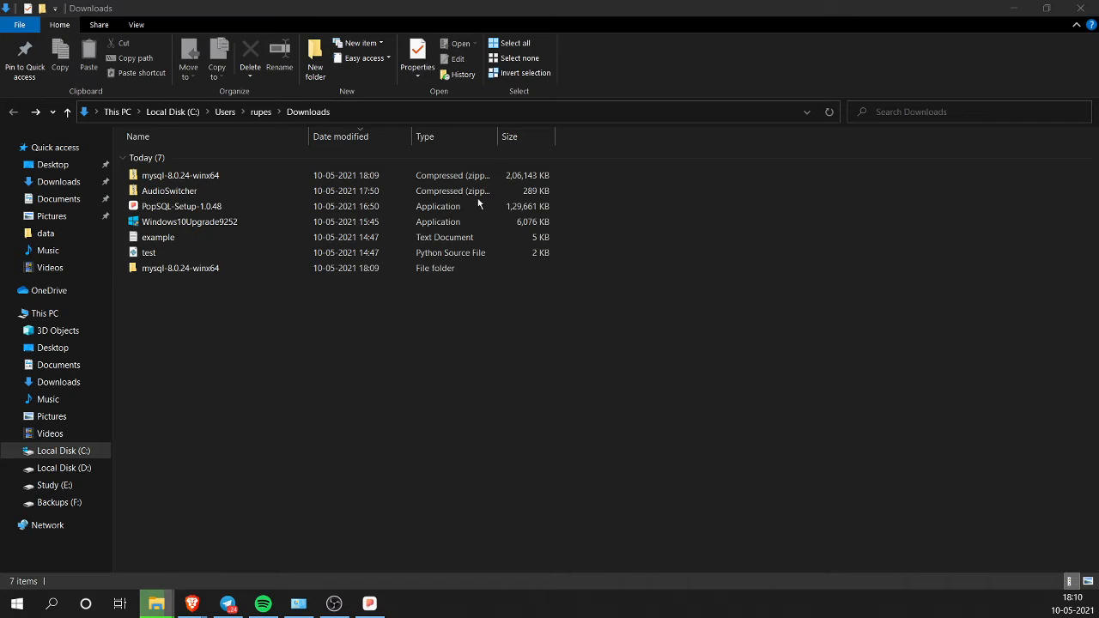
left_click_drag(1098, 129, 522, 240)
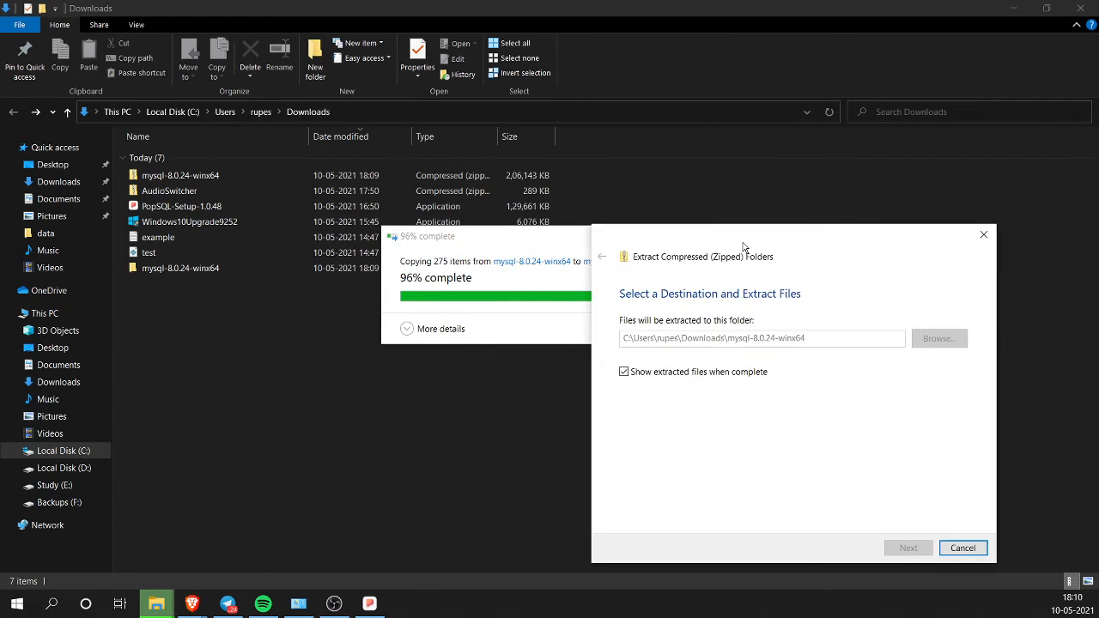
left_click_drag(516, 245, 347, 267)
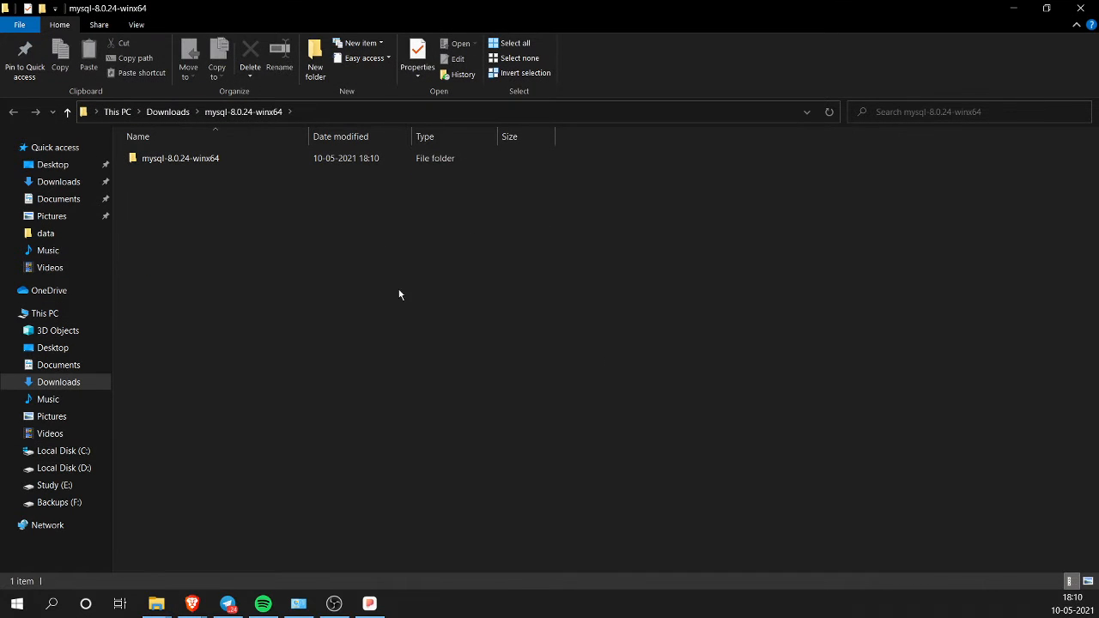
Step: Minimize PopSQL and switch to Brave's 'PopSQL - Collaborative SQL editor' welcome tab
left_click(369, 603)
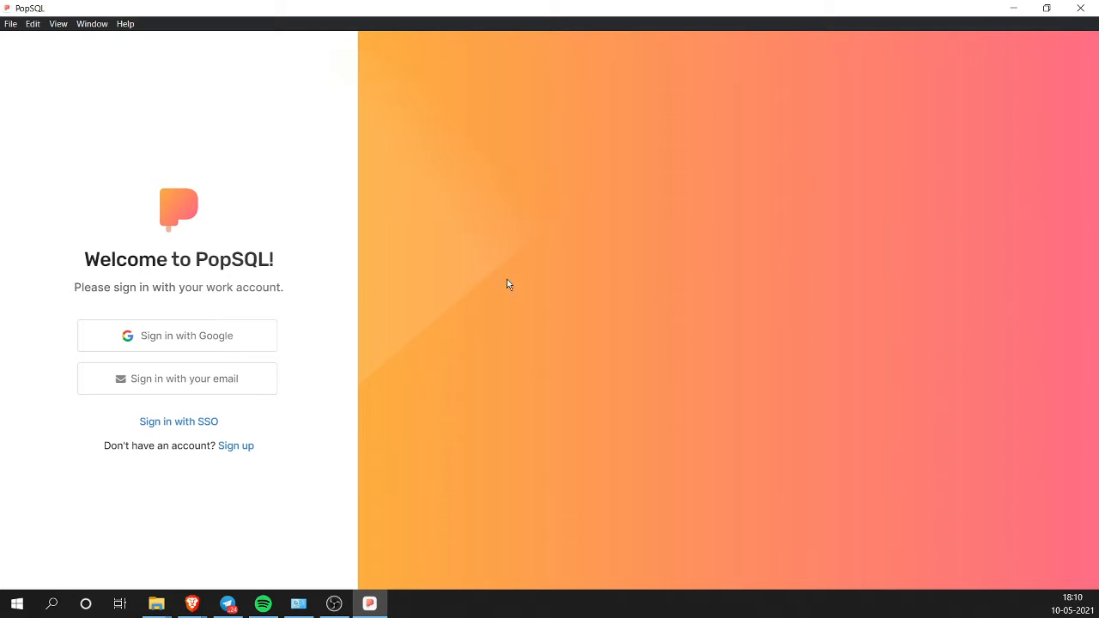
left_click(369, 603)
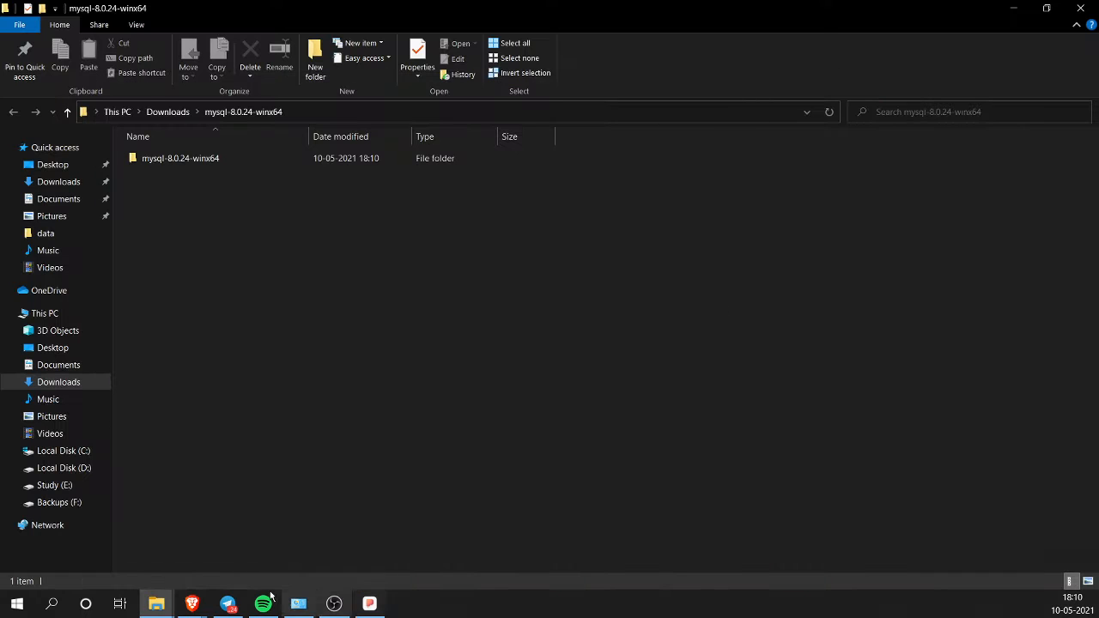
mouse_move(203, 610)
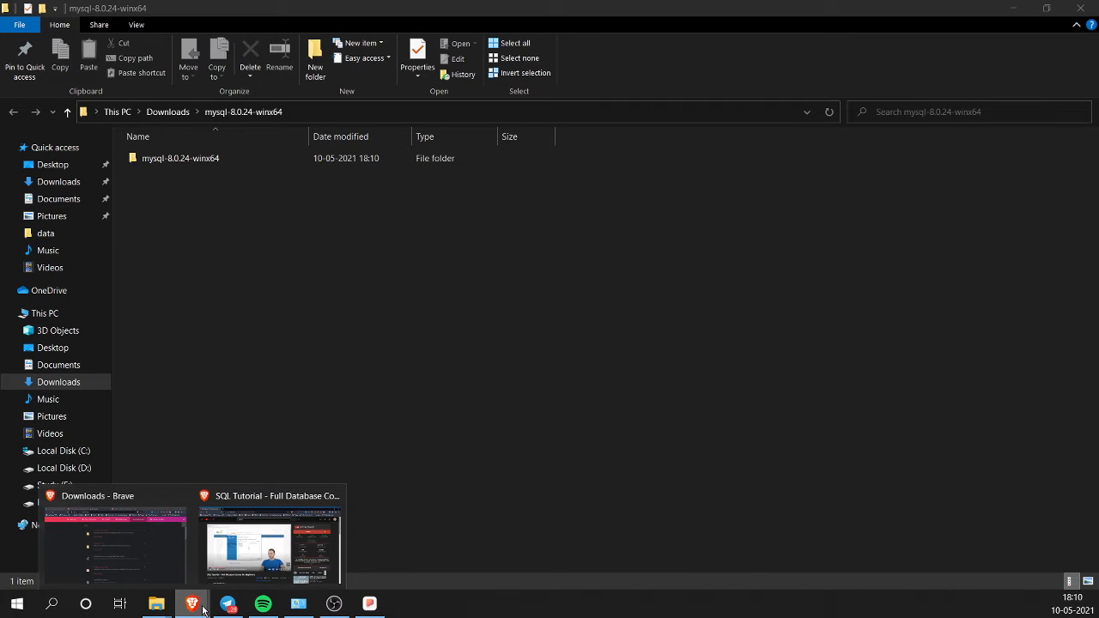
left_click(174, 564)
left_click(601, 10)
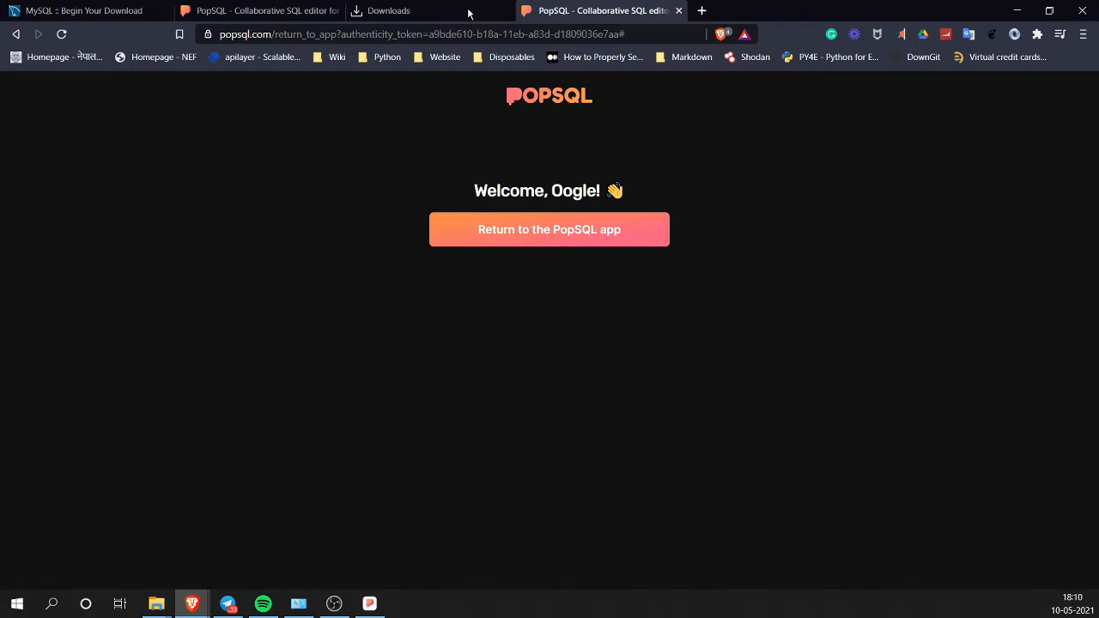
left_click(279, 8)
left_click(550, 9)
Step: Finish PopSQL's Google sign-in by choosing the account, closing the old welcome tab
left_click(569, 231)
left_click(205, 335)
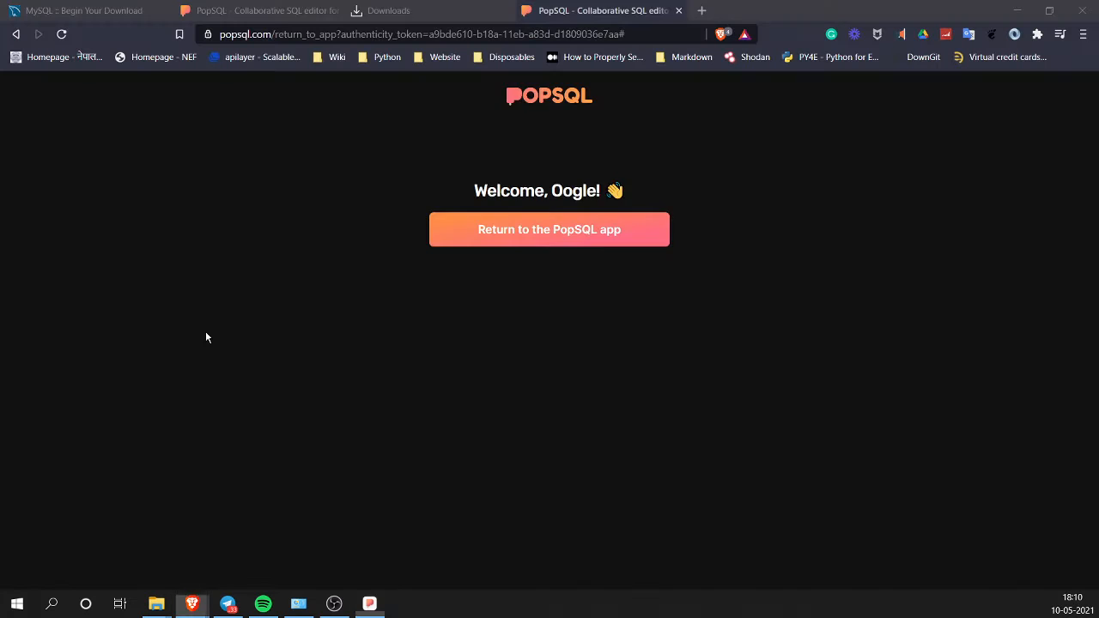
left_click(659, 12)
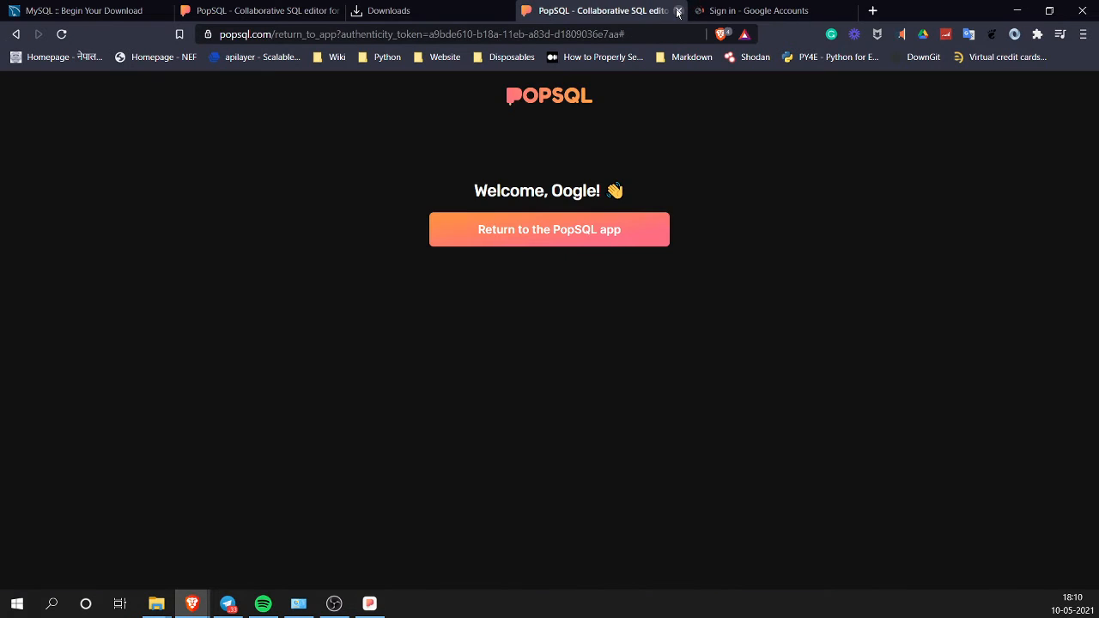
left_click(679, 11)
left_click(488, 305)
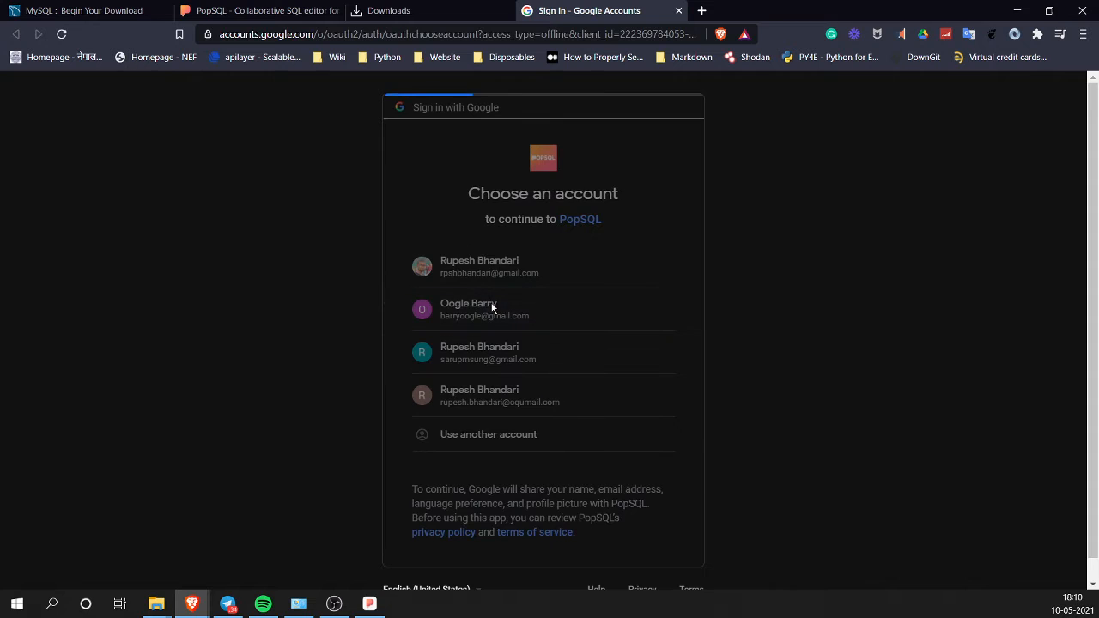
Step: Close the Downloads, duplicate PopSQL and MySQL tabs, then return to the PopSQL app
left_click(453, 10)
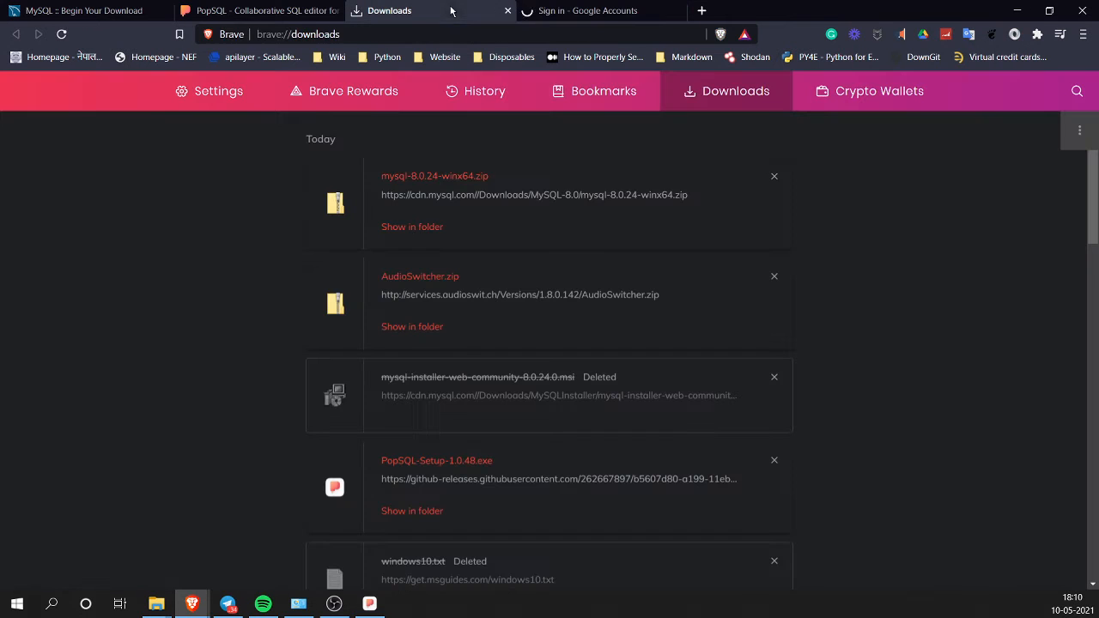
left_click(507, 11)
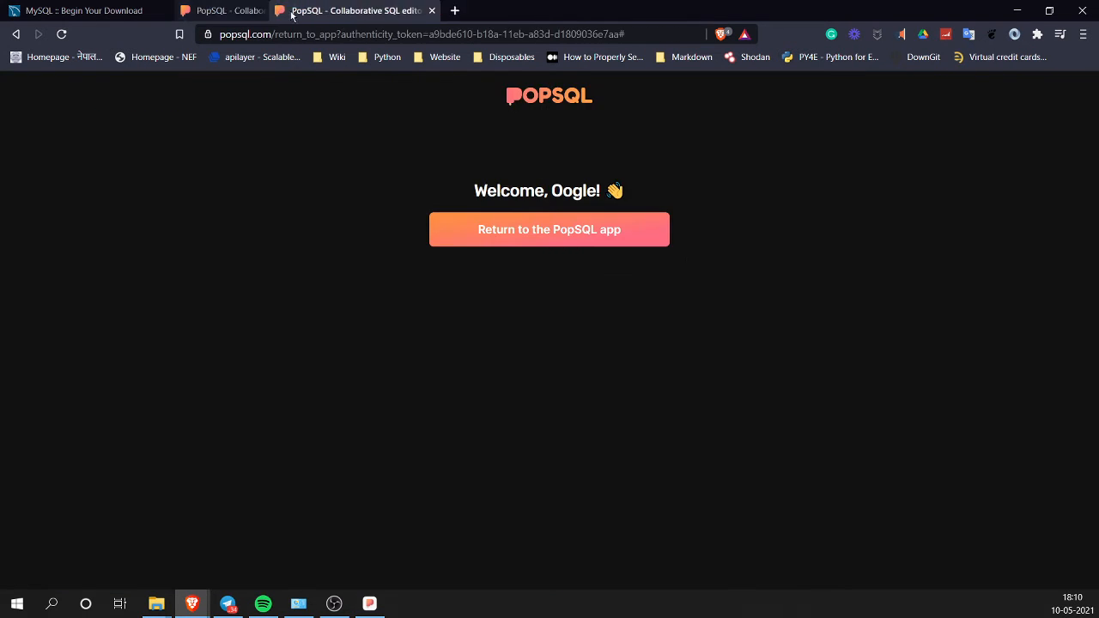
left_click(140, 10)
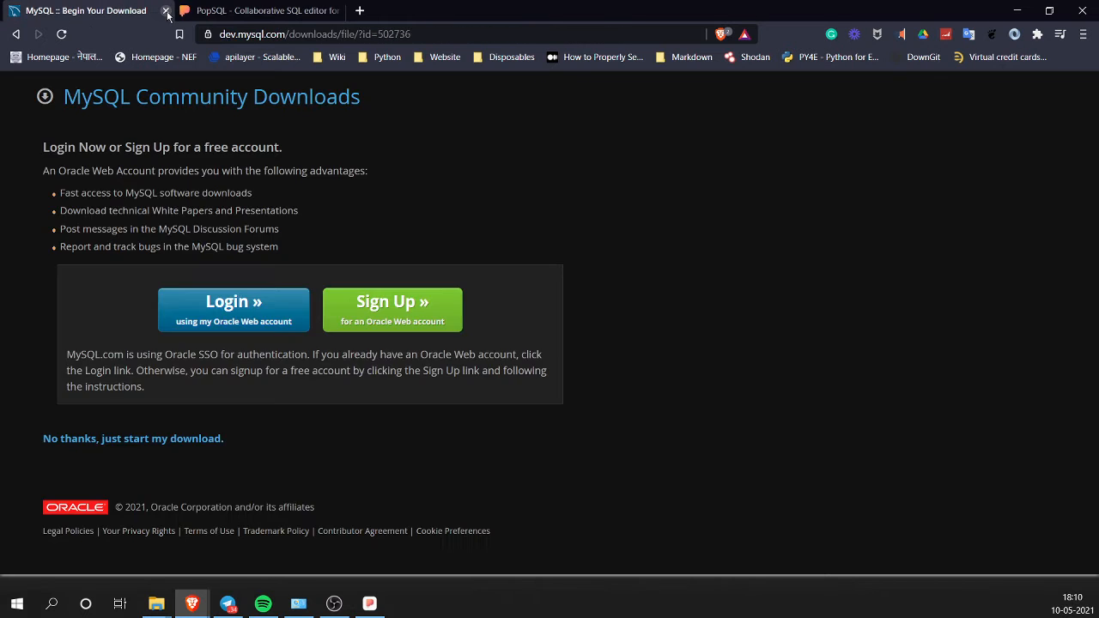
left_click(166, 11)
left_click(601, 244)
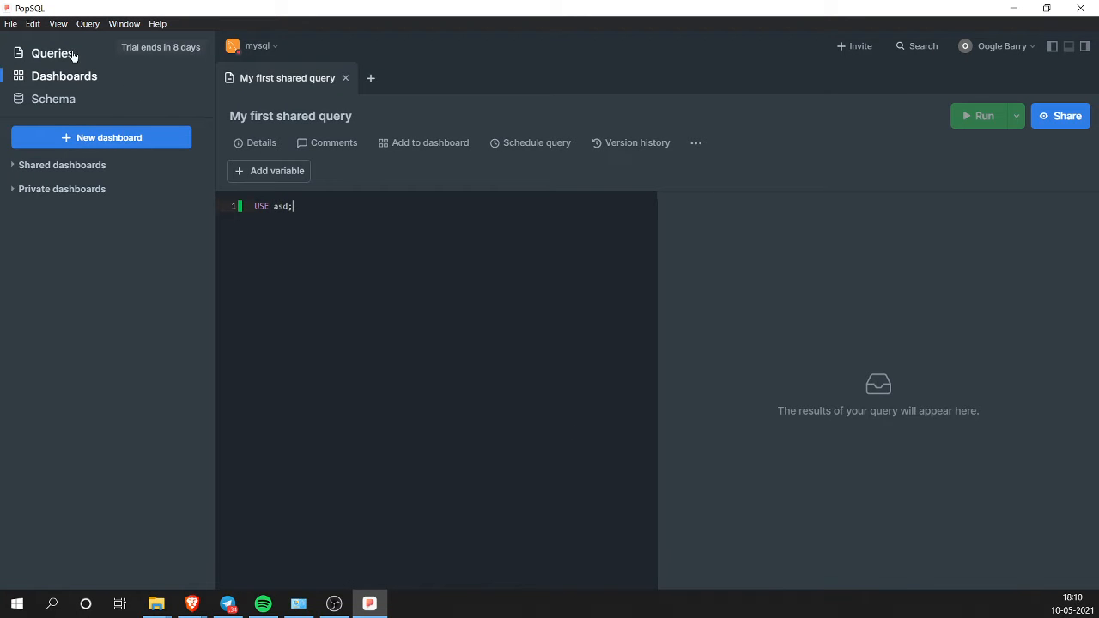
Step: Toggle PopSQL's Dark Mode off and back on, then minimize the app
left_click(60, 26)
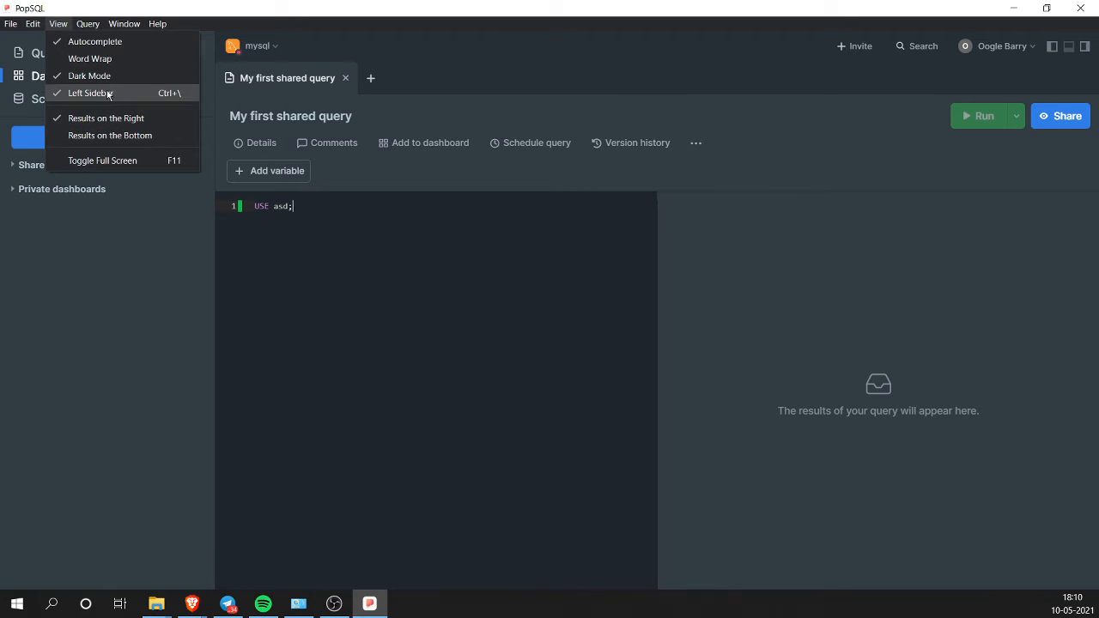
left_click(110, 78)
left_click(58, 25)
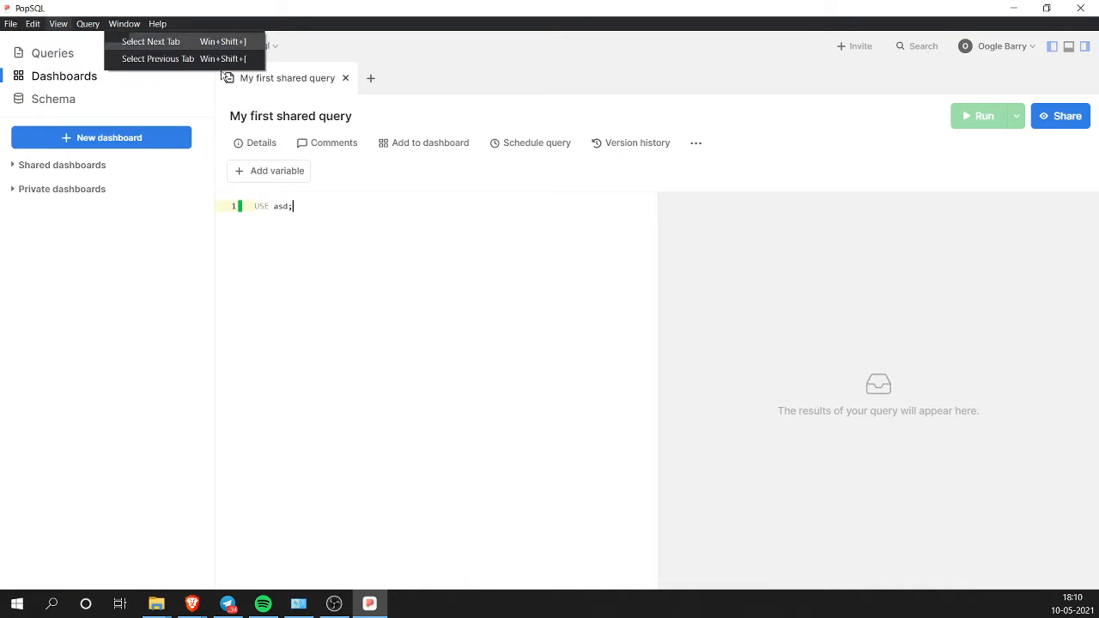
mouse_move(97, 30)
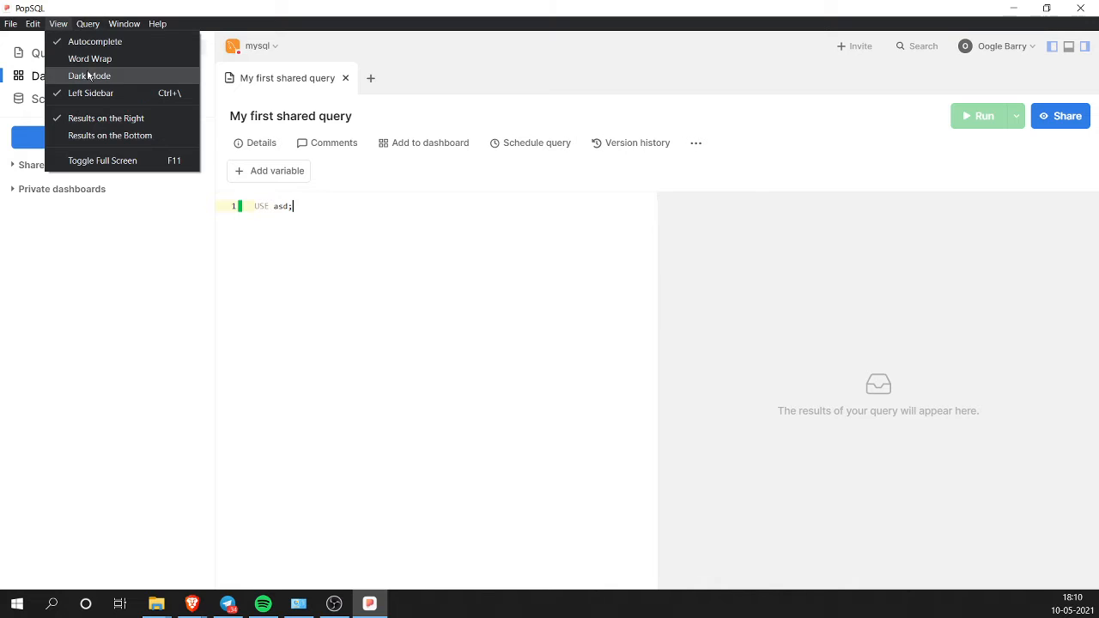
left_click(69, 75)
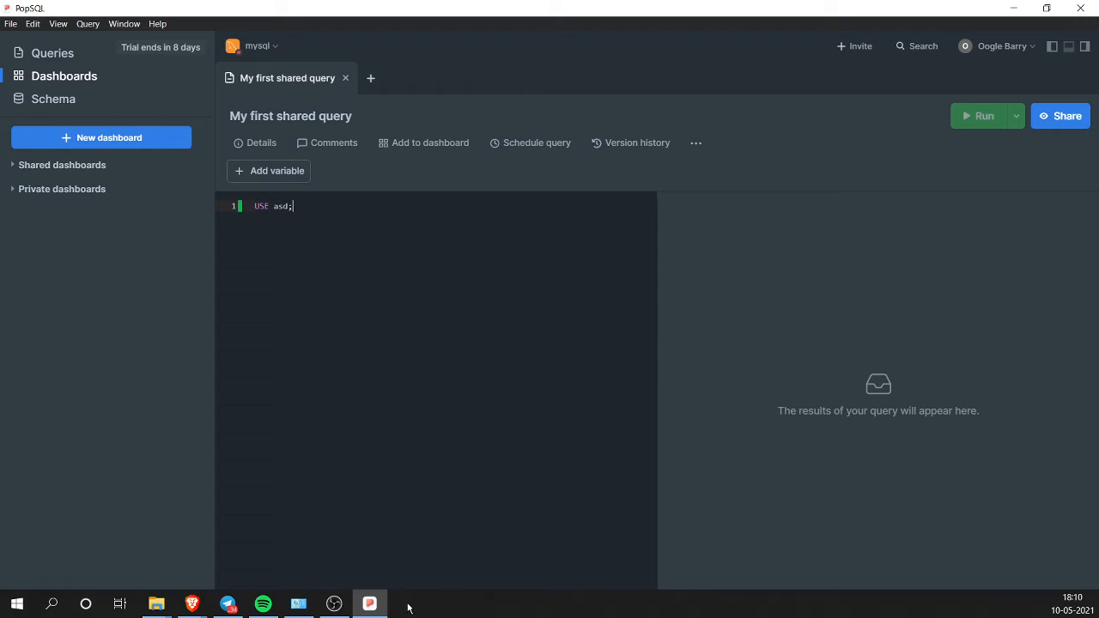
mouse_move(380, 612)
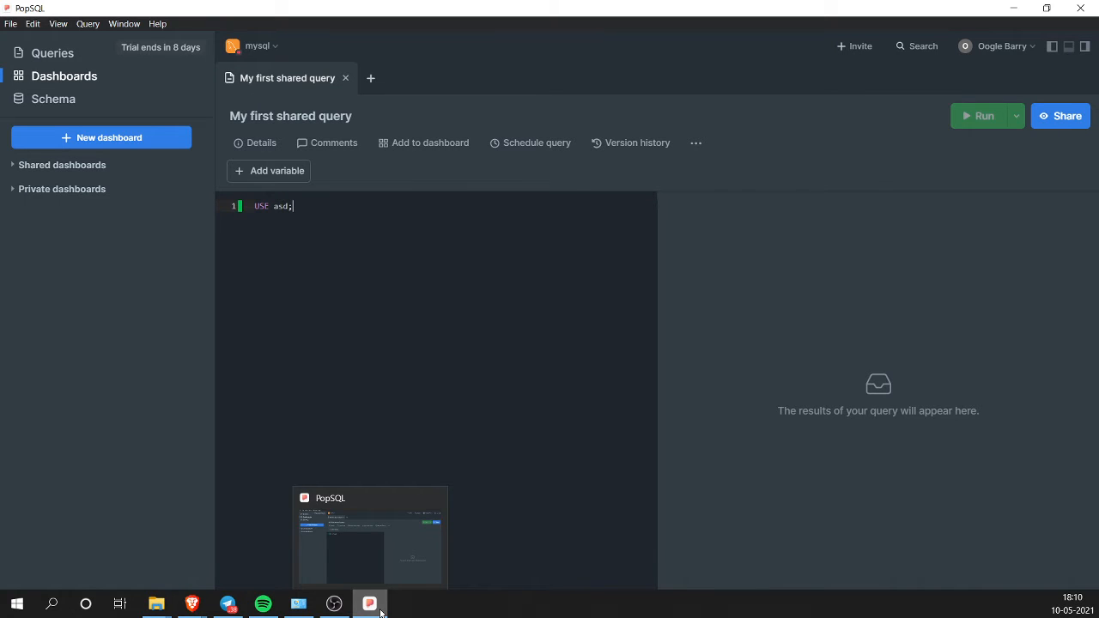
left_click(371, 605)
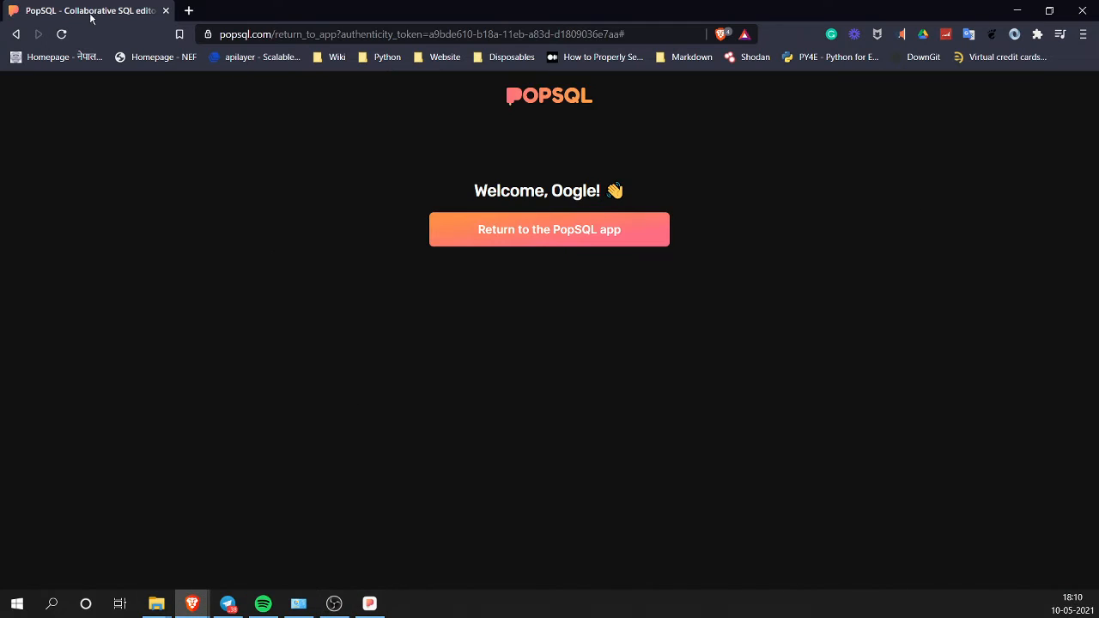
Step: Close Brave, then browse the extracted mysql-8.0.24-winx64 folder's include\mysql subfolder
left_click(165, 10)
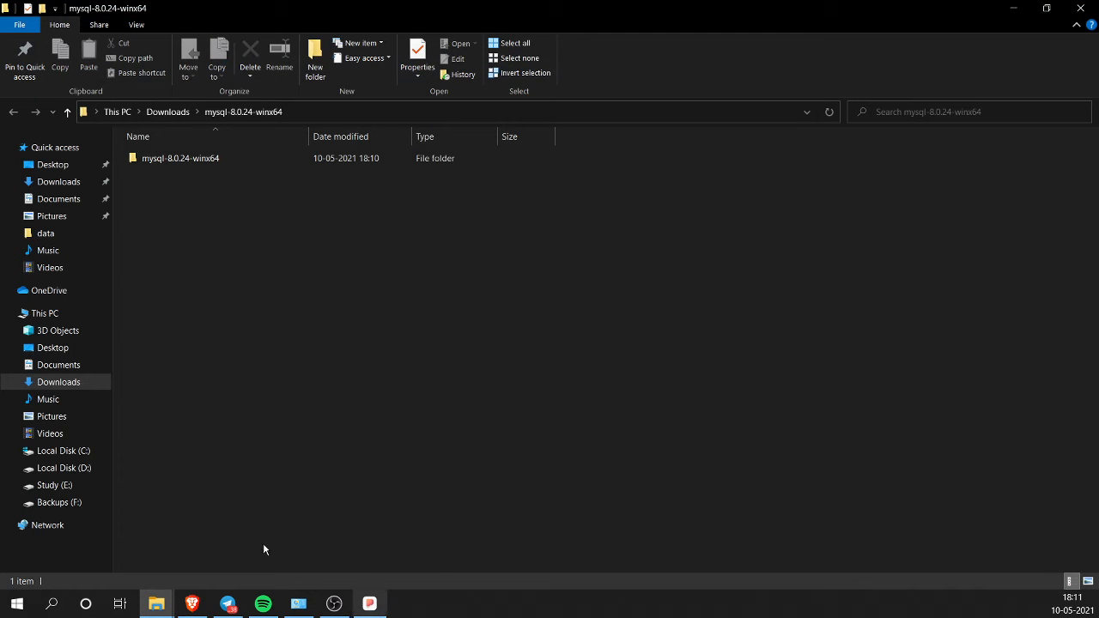
left_click(67, 111)
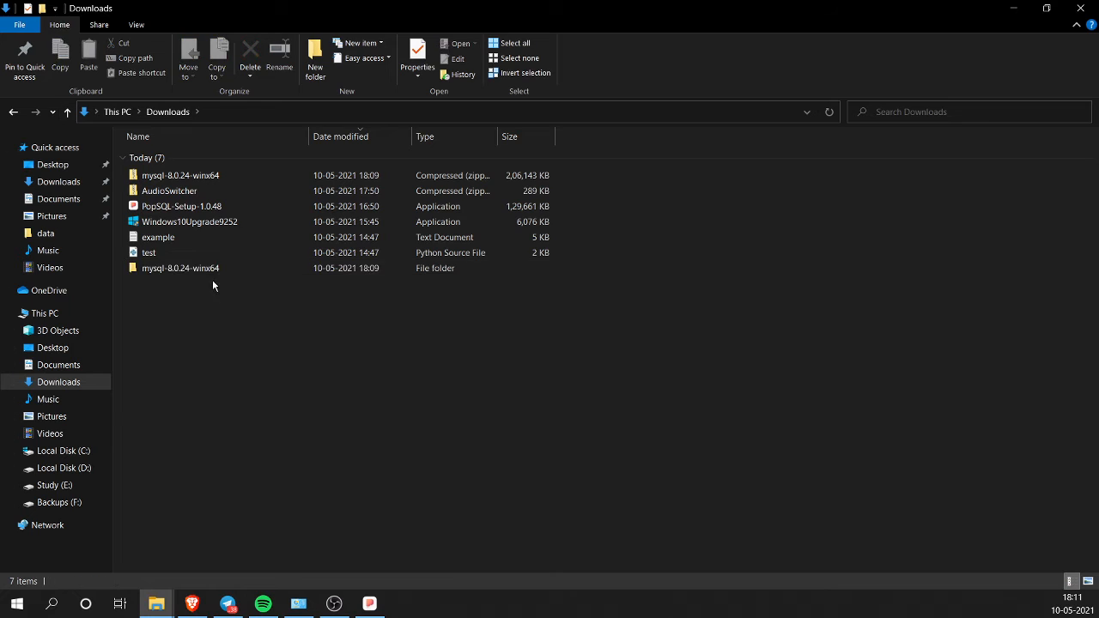
double_click(212, 269)
double_click(206, 161)
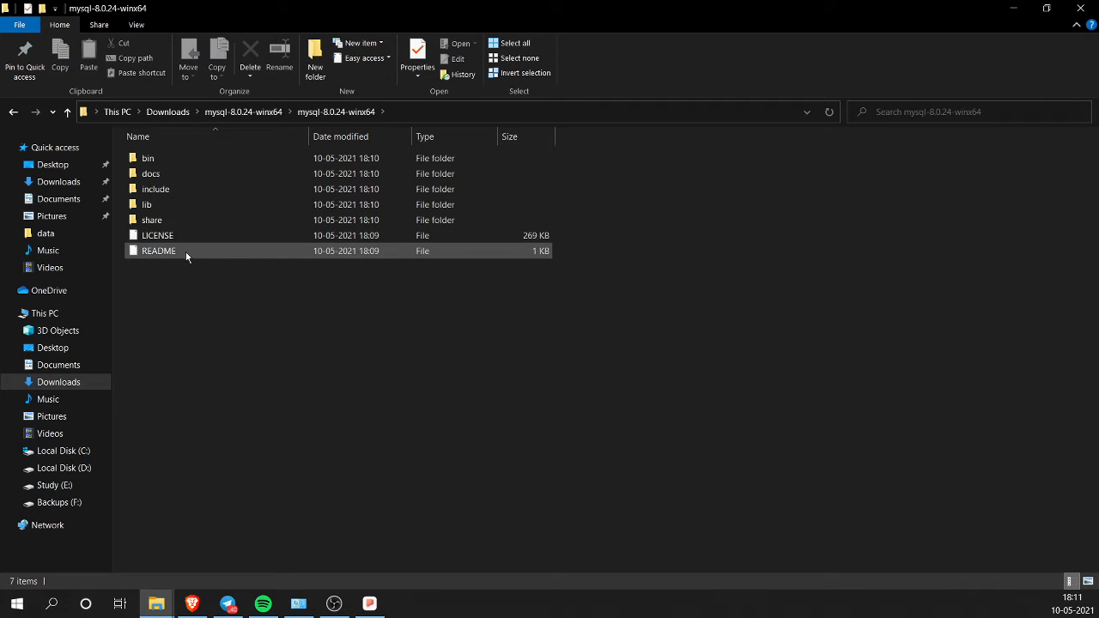
double_click(179, 190)
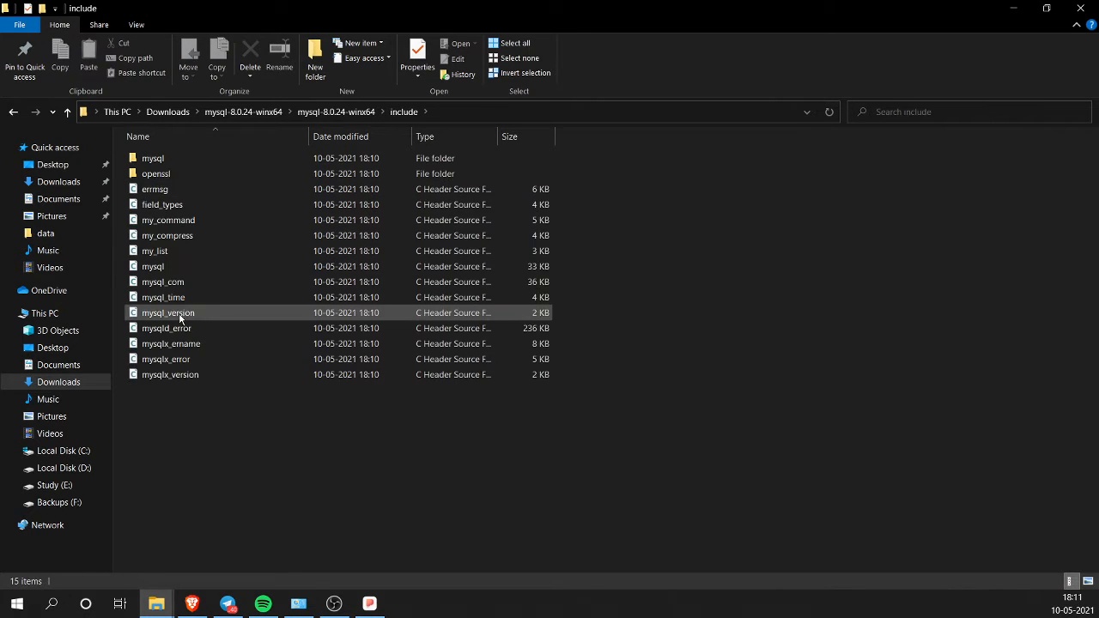
double_click(180, 159)
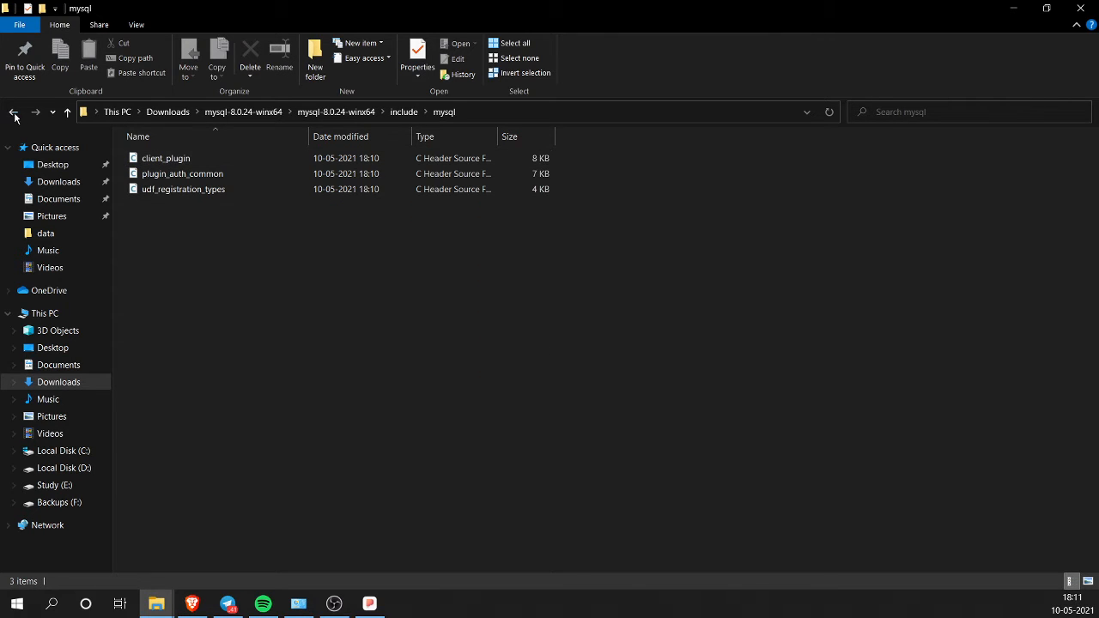
left_click(13, 114)
left_click(14, 113)
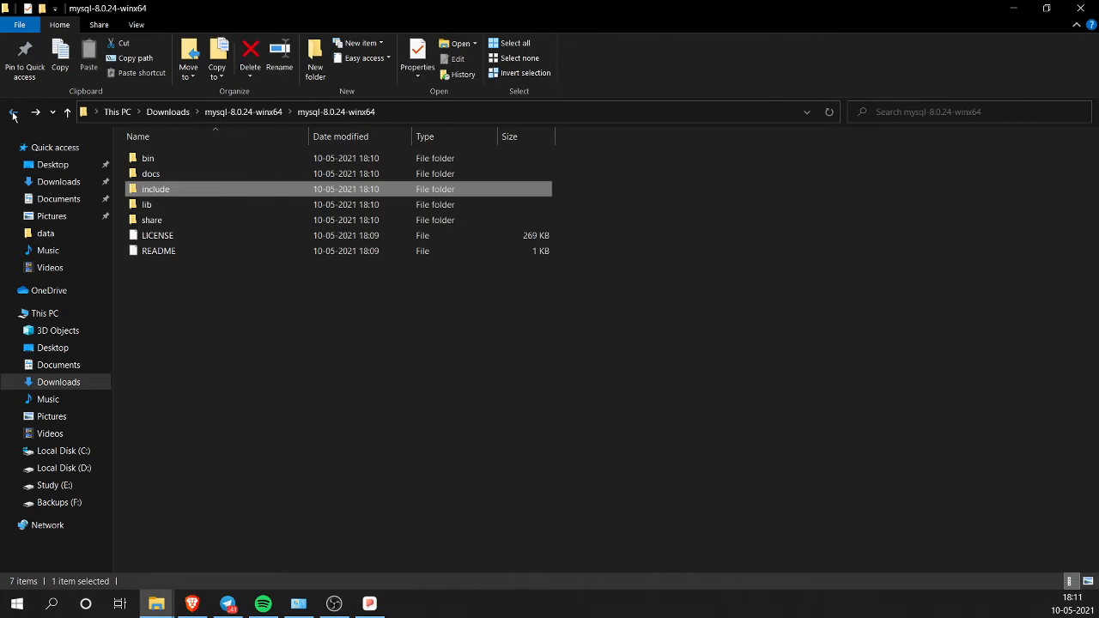
Step: Browse the bin folder, then go back up to the Downloads folder
double_click(155, 162)
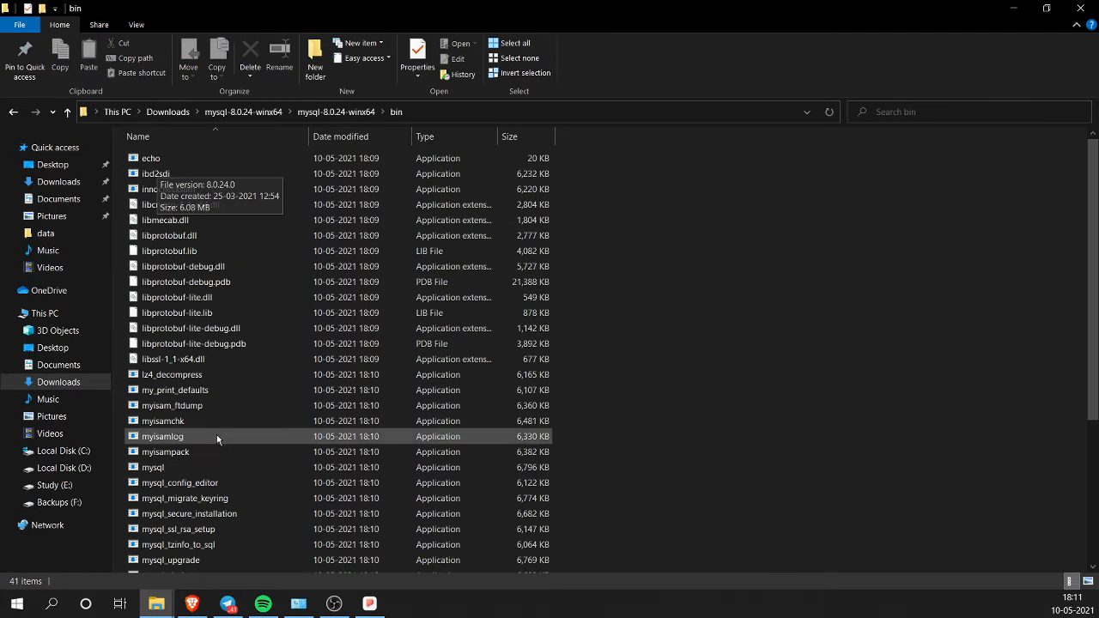
scroll(217, 471, "down", 5)
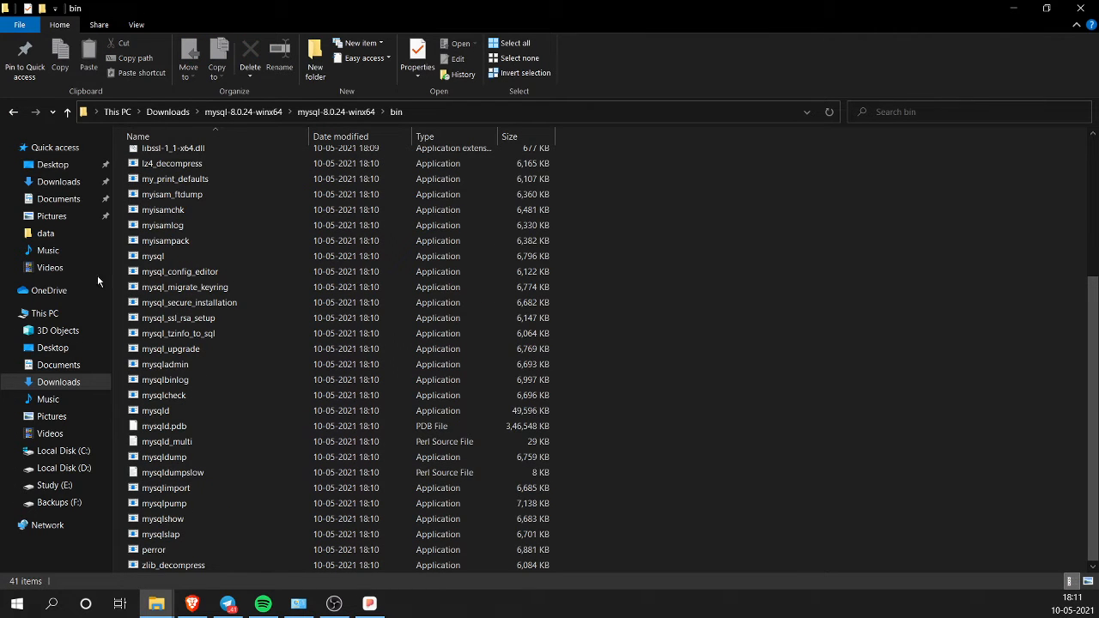
left_click(13, 112)
left_click(314, 466)
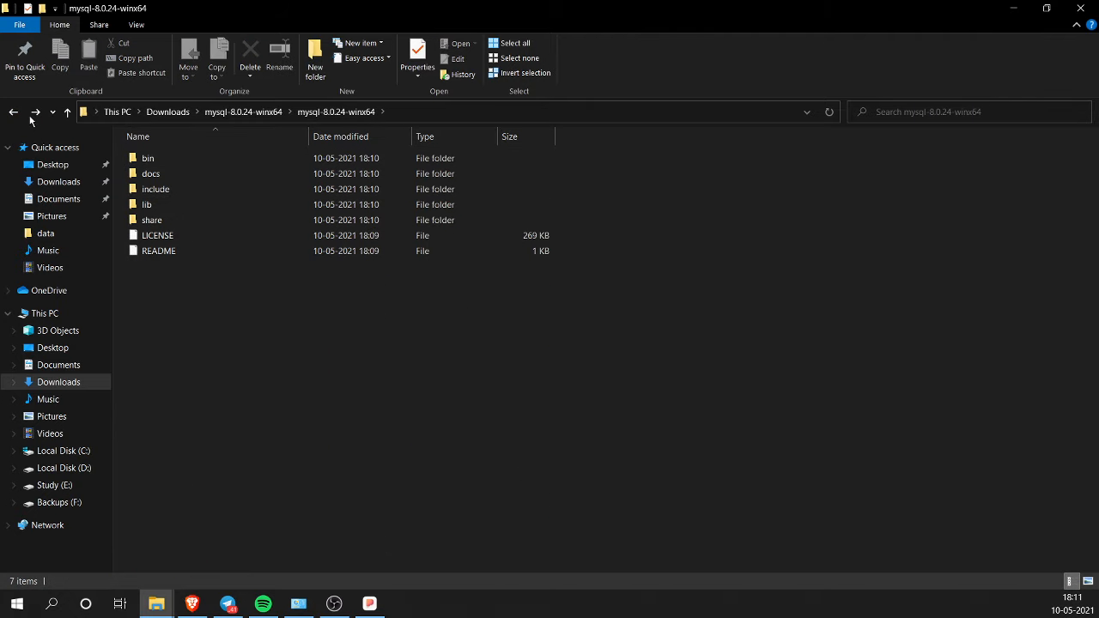
left_click(14, 112)
left_click(350, 365)
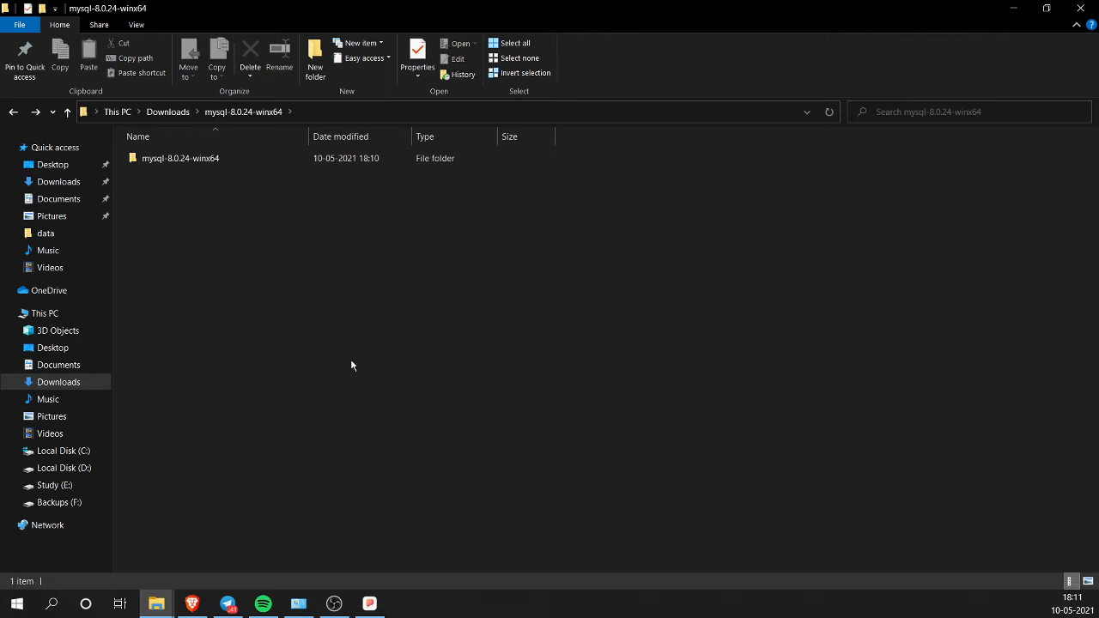
double_click(201, 163)
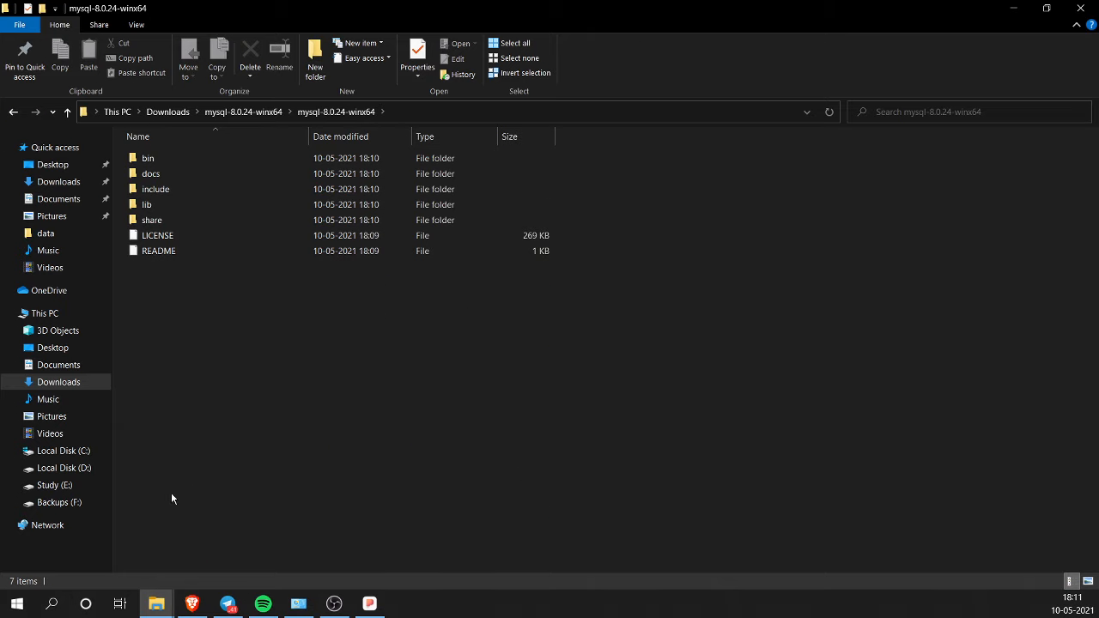
left_click(204, 609)
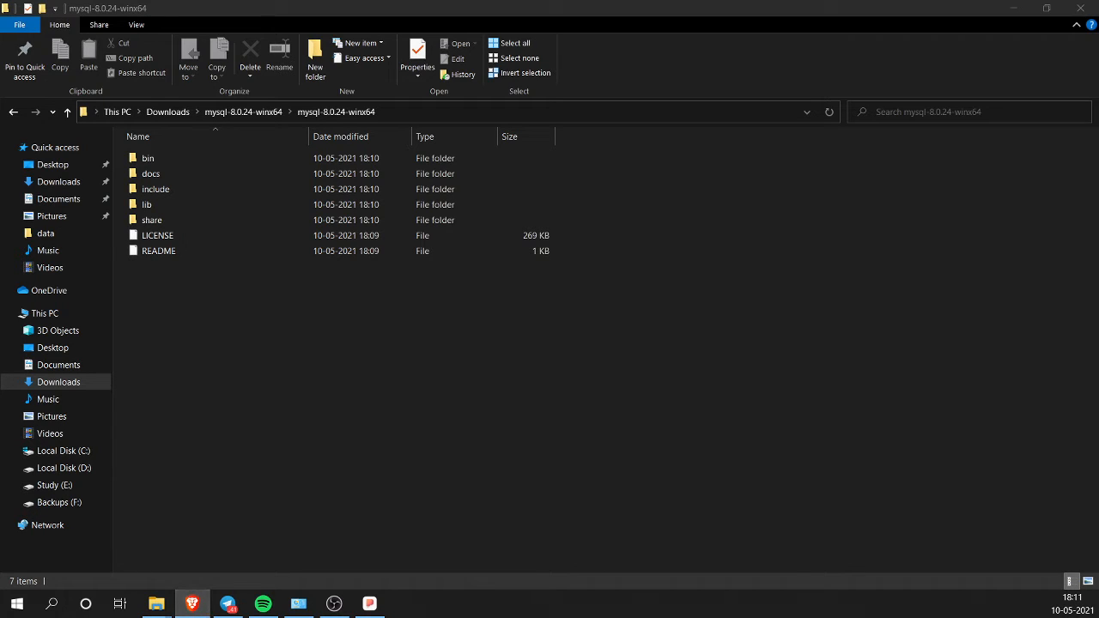
left_click(284, 465)
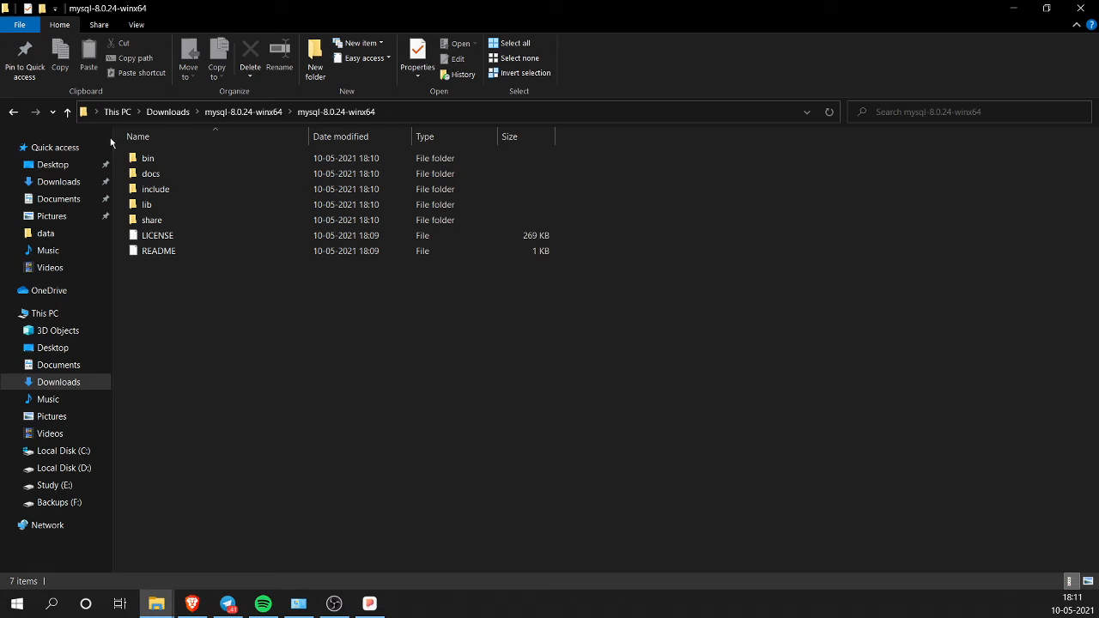
left_click(12, 112)
left_click(12, 111)
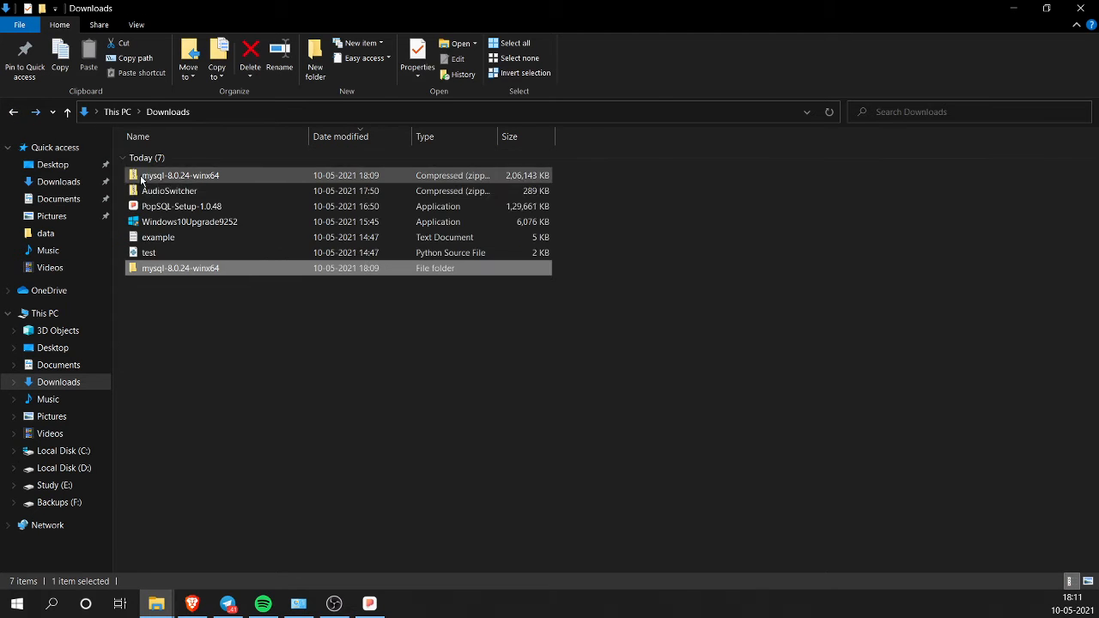
Step: Browse the bin folder inside the mysql-8.0.24-winx64 zip, then return to the archive's top level
double_click(197, 178)
double_click(208, 163)
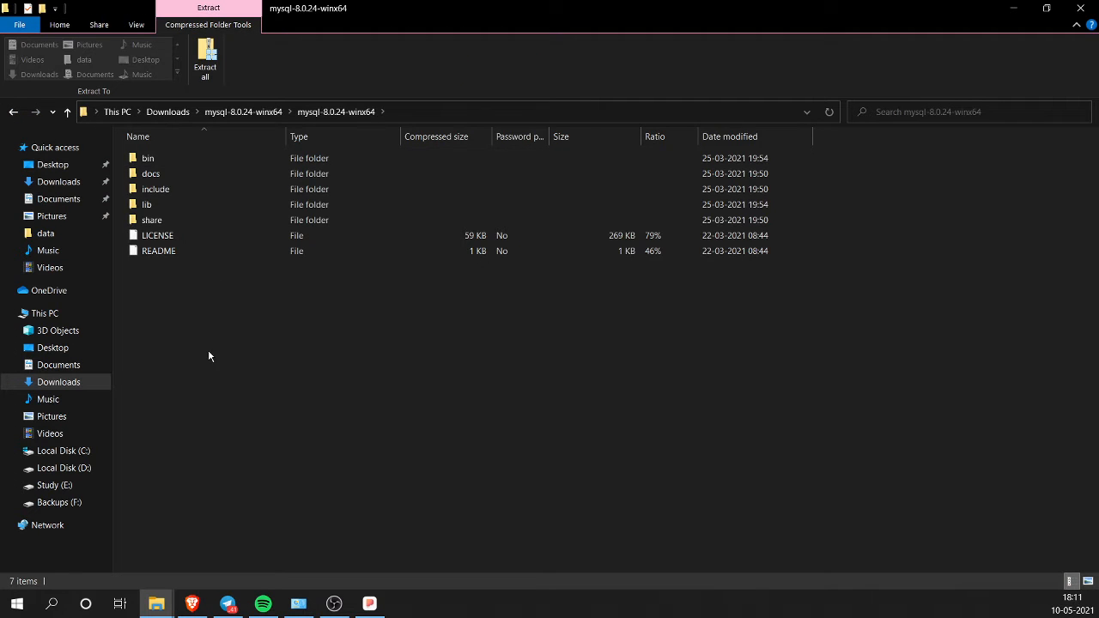
double_click(210, 161)
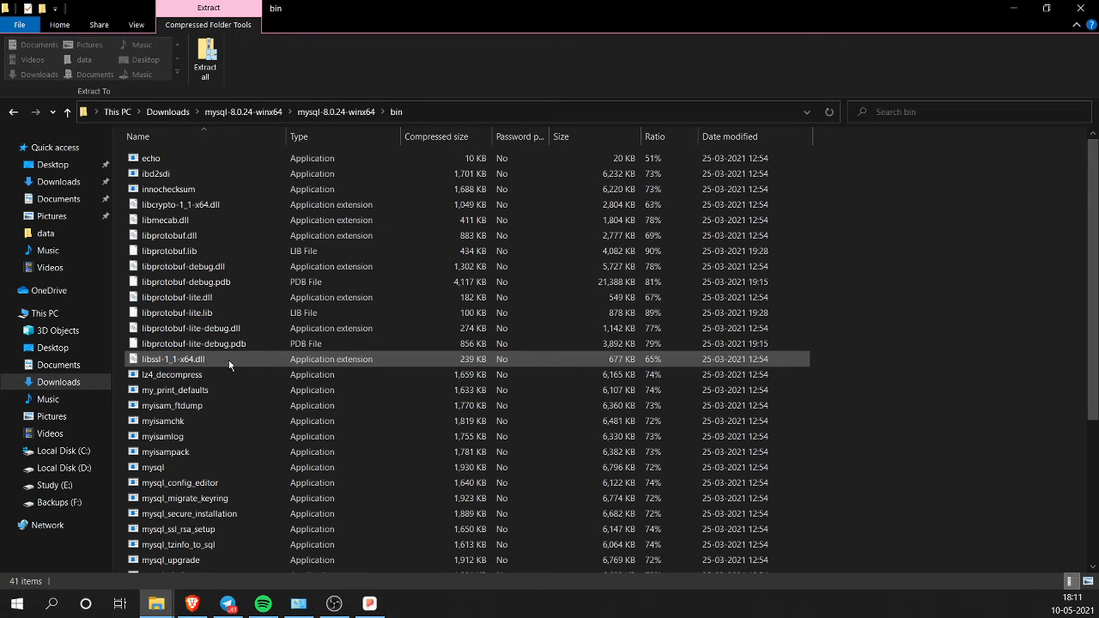
scroll(228, 360, "down", 5)
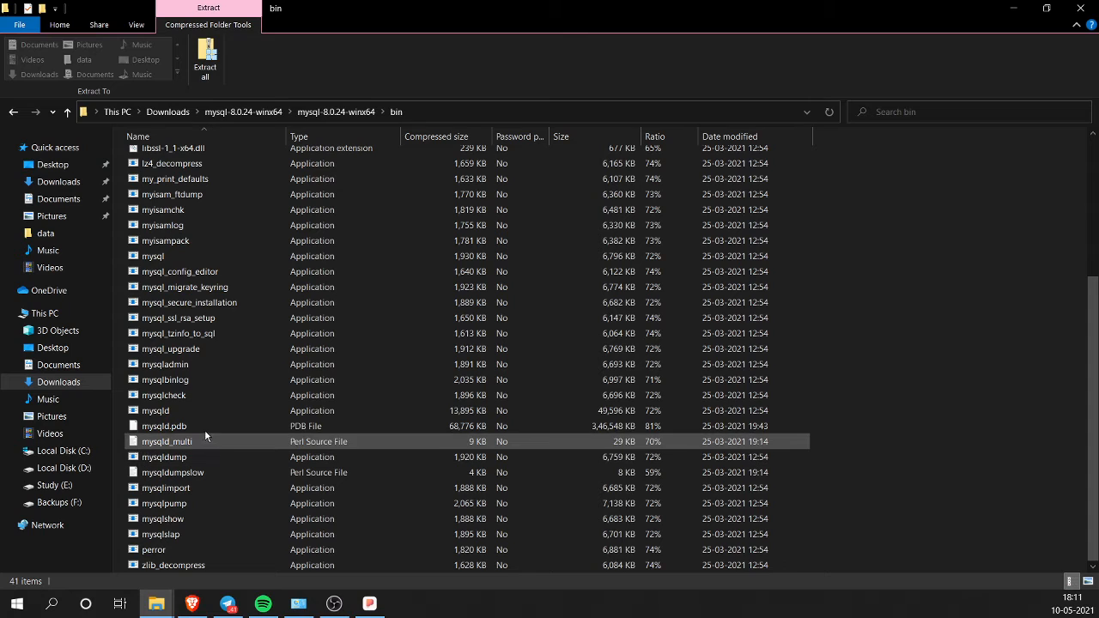
left_click(67, 111)
left_click(67, 112)
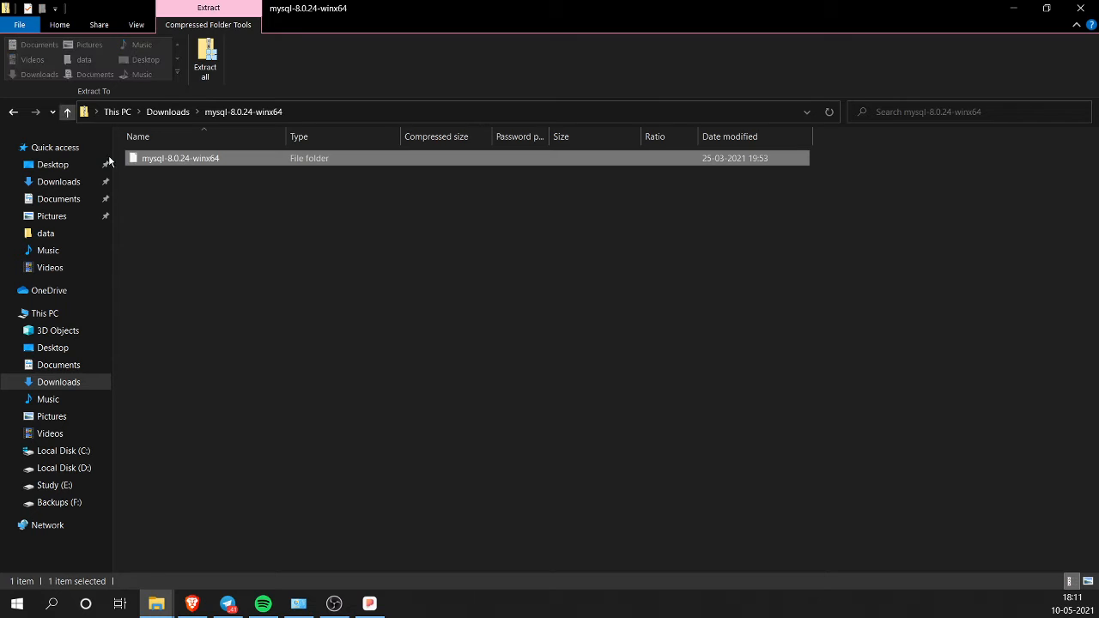
Step: Open the extracted mysql-8.0.24-winx64 folder and look through its lib, include and docs folders
left_click(69, 114)
double_click(193, 266)
left_click(190, 163)
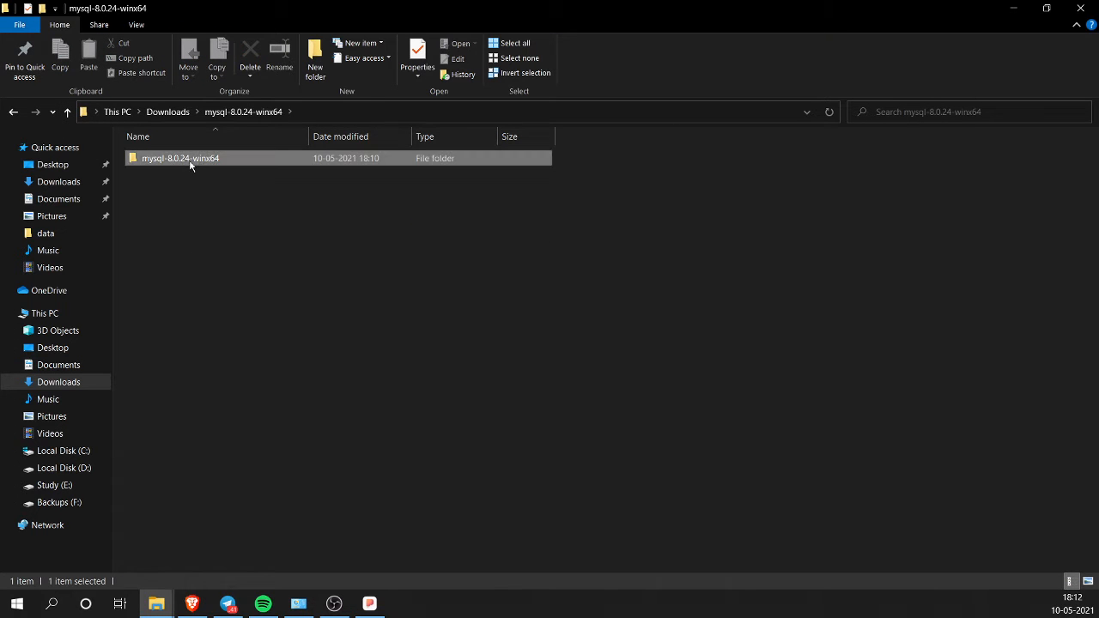
double_click(191, 159)
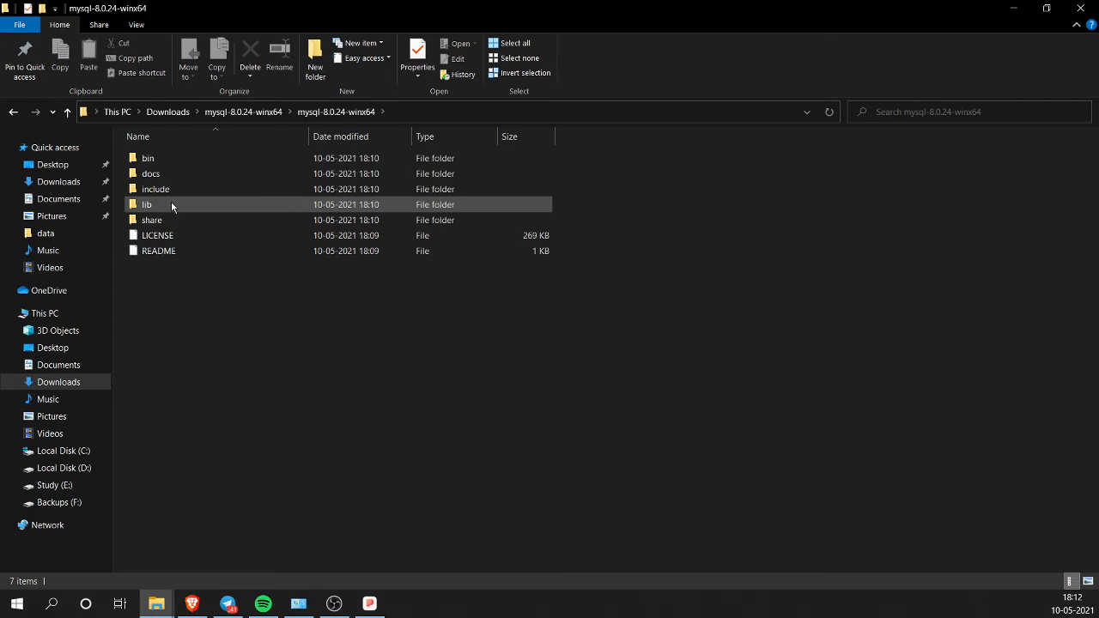
double_click(171, 205)
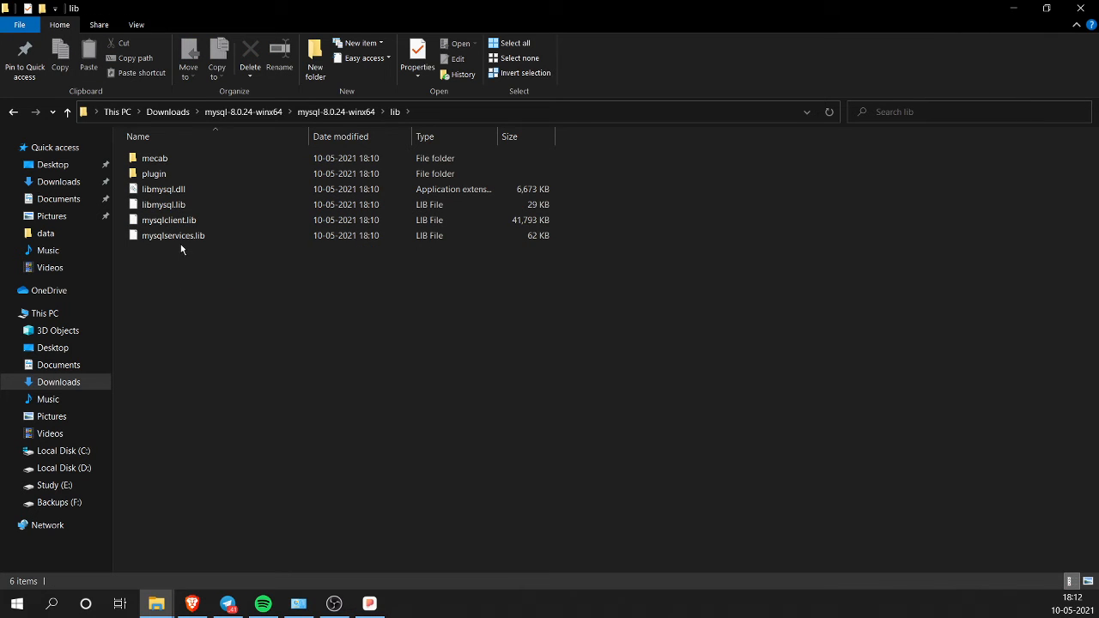
left_click(67, 112)
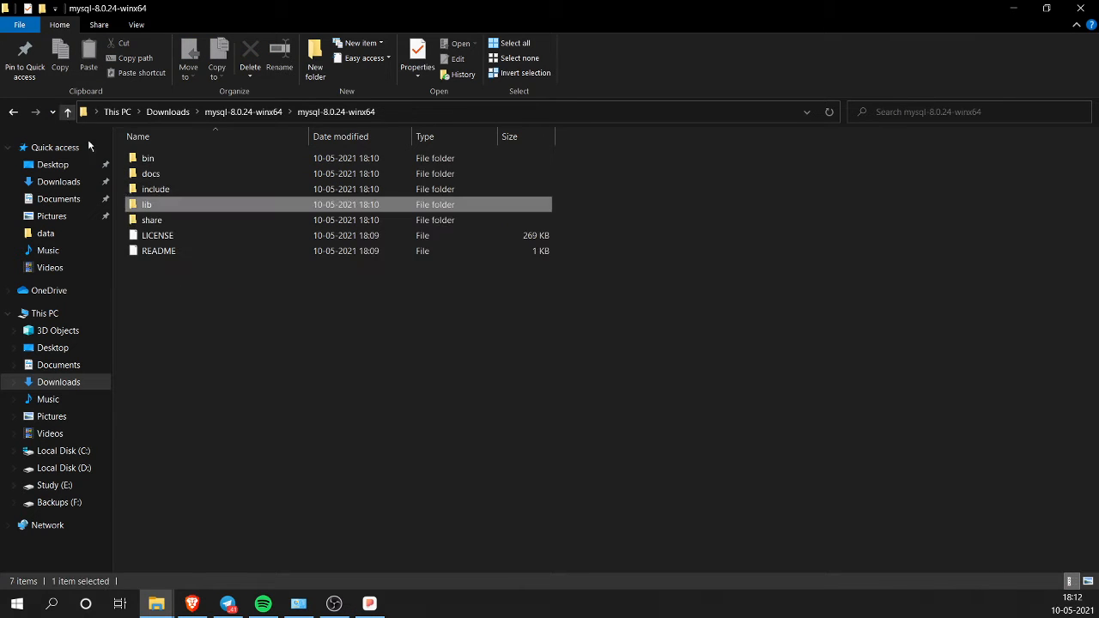
double_click(152, 190)
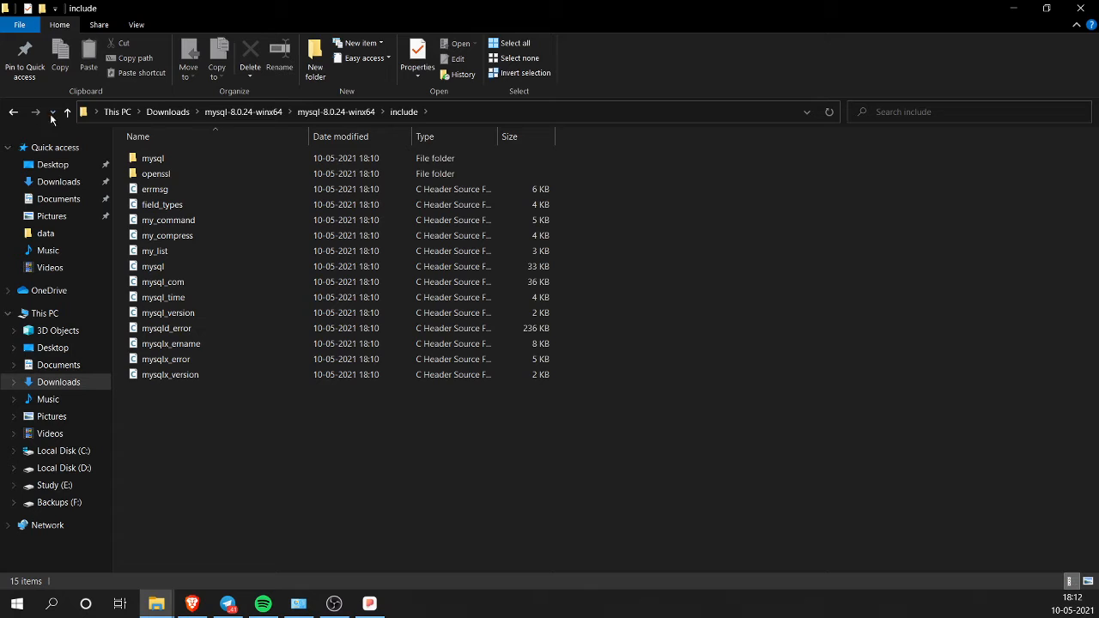
left_click(67, 112)
double_click(147, 173)
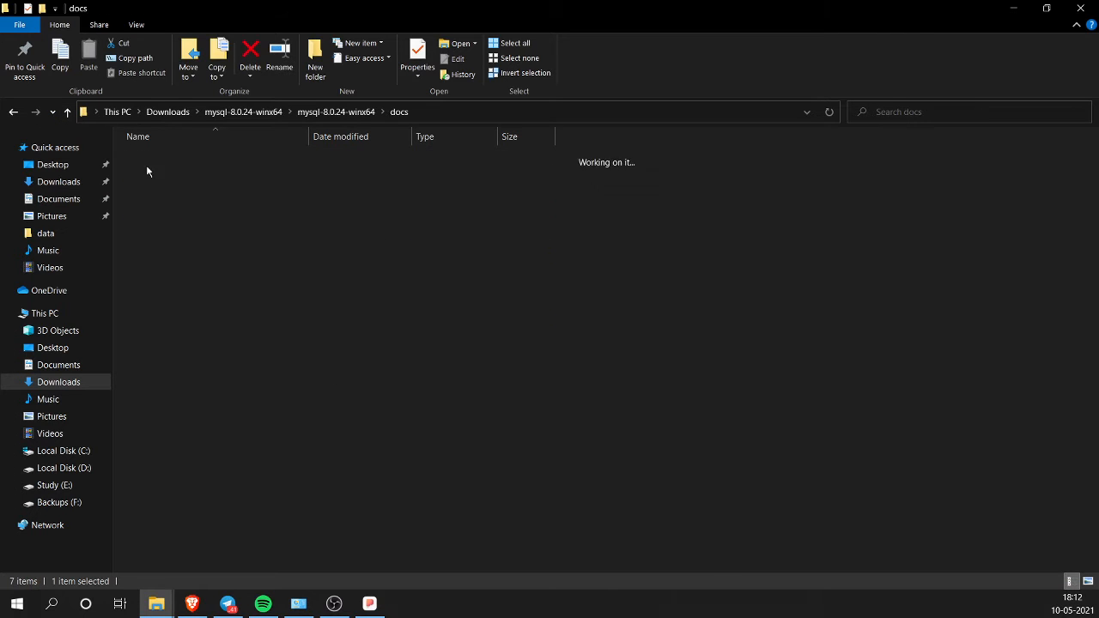
left_click(67, 112)
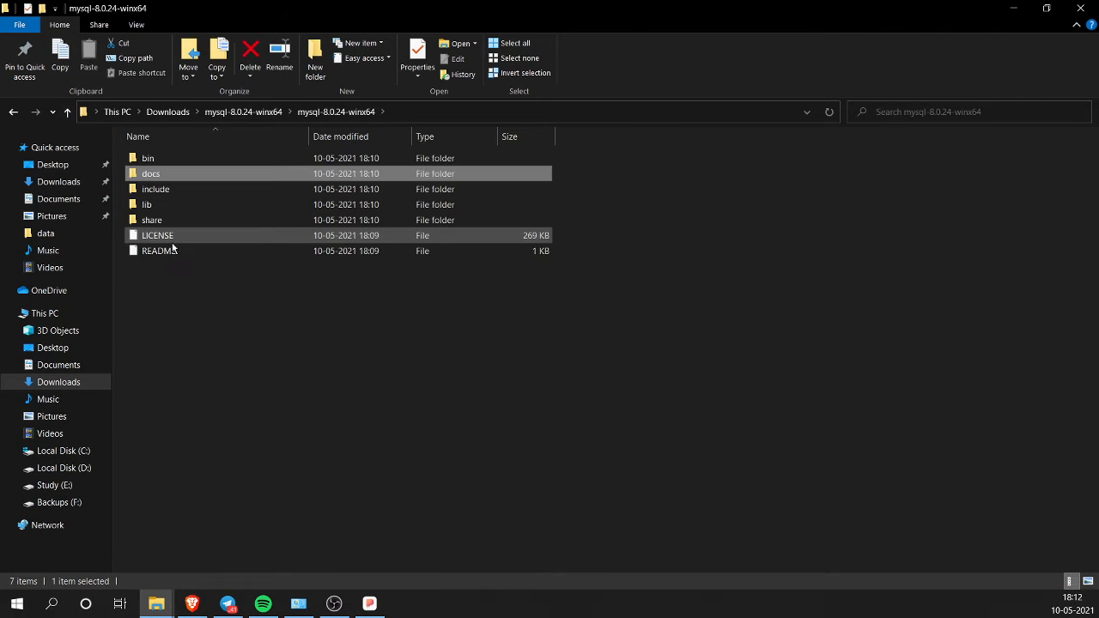
Step: Read the README file in Notepad, then close it
double_click(173, 250)
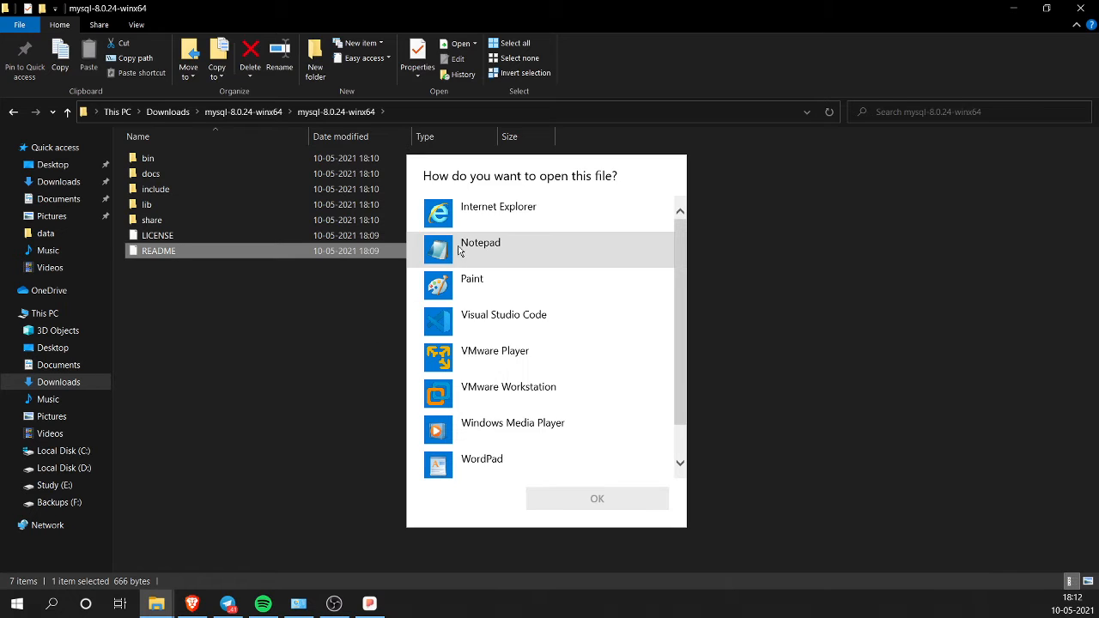
left_click(460, 250)
left_click(584, 501)
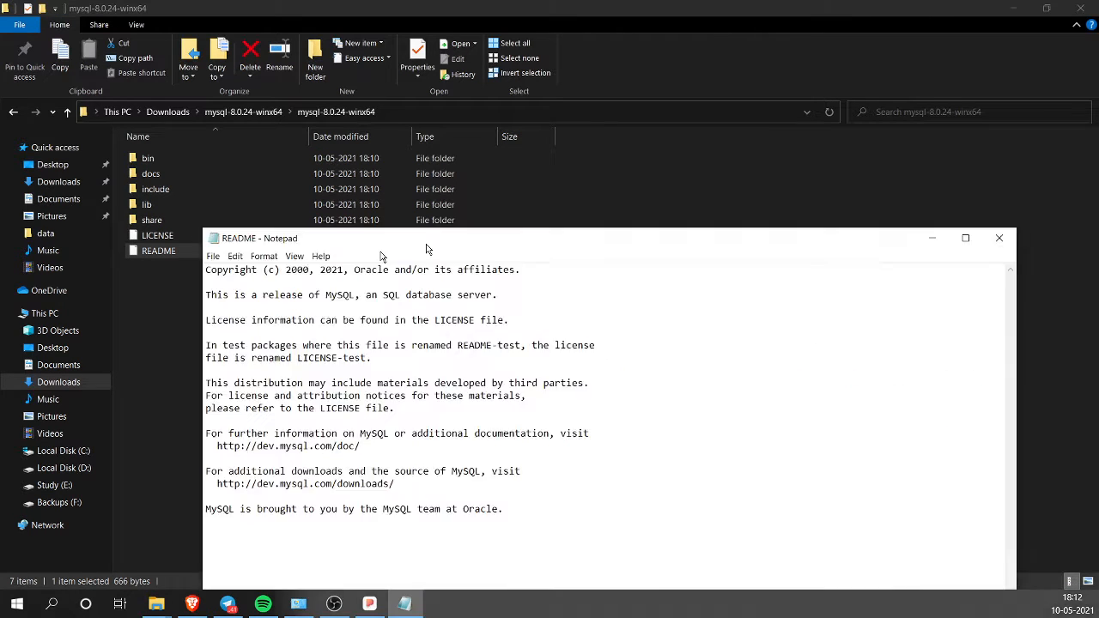
left_click_drag(507, 242, 402, 175)
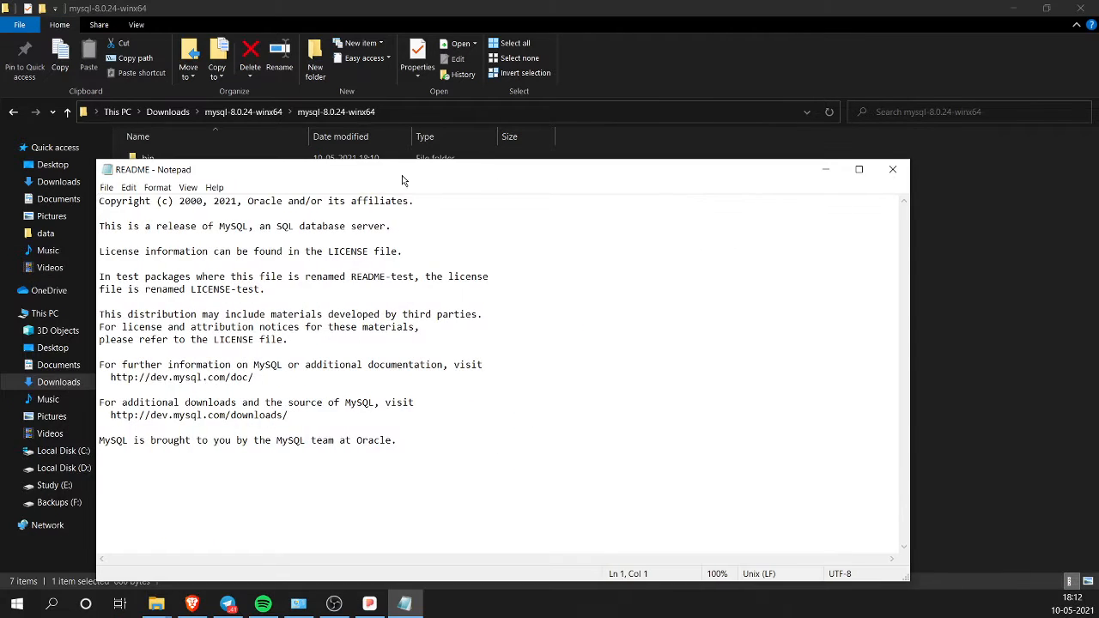
left_click(898, 174)
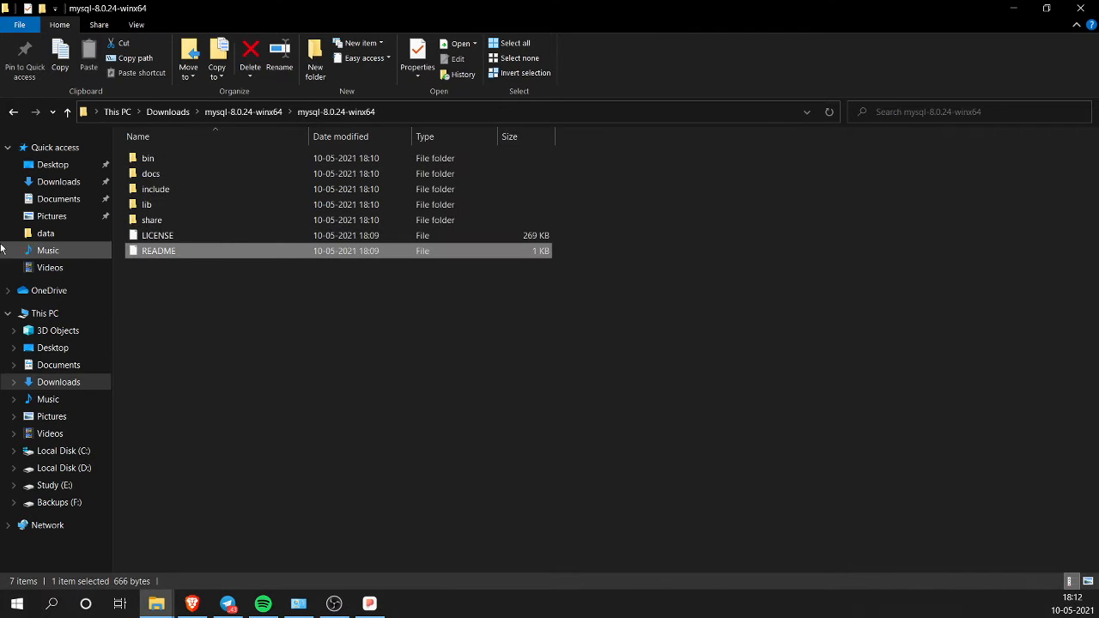
Step: Launch the mysql client from the bin folder, then bring the Brave browser onscreen
double_click(149, 158)
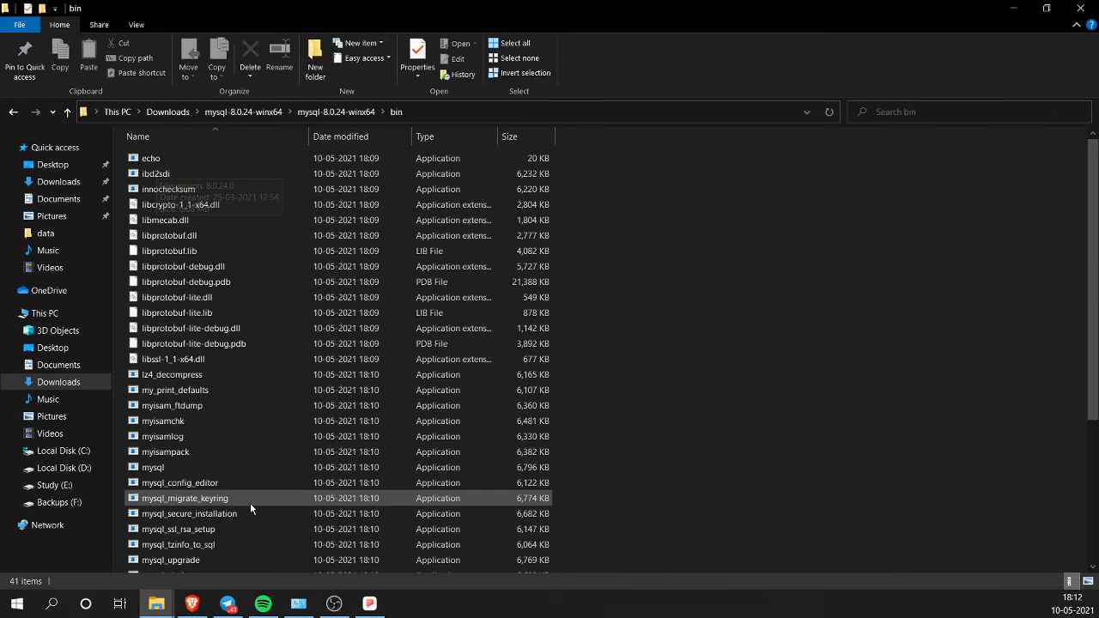
left_click(220, 467)
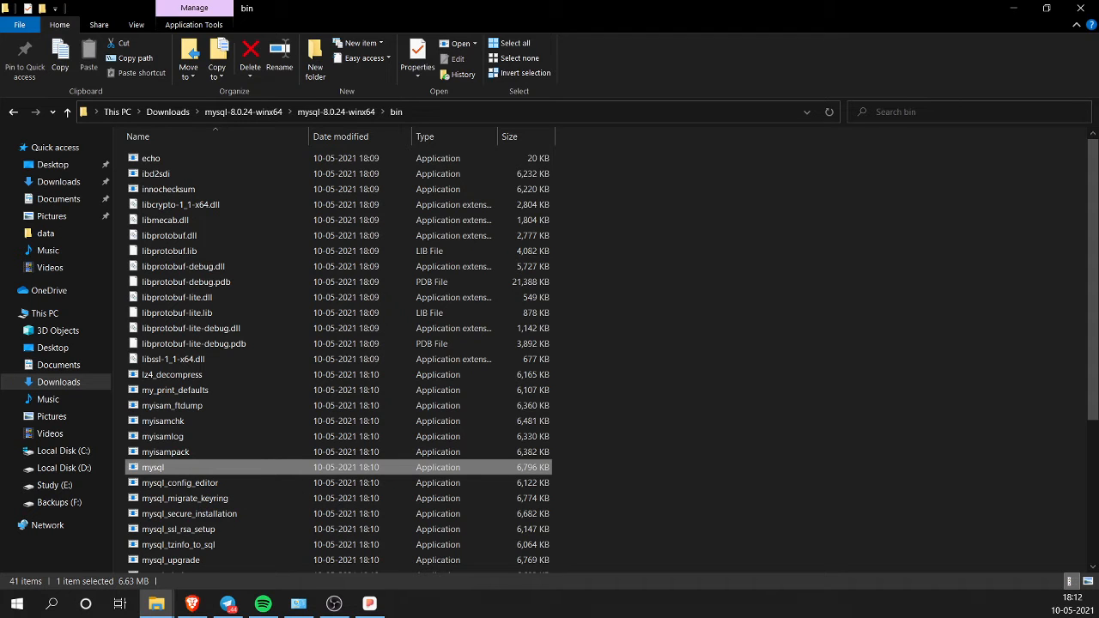
left_click_drag(1098, 17, 183, 2)
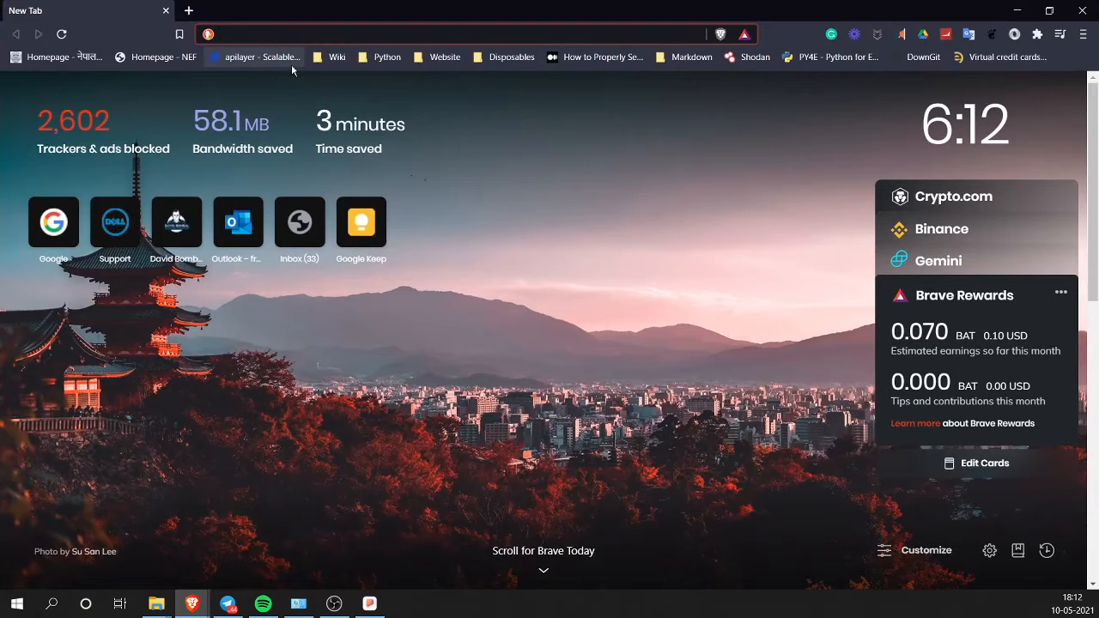
Step: Go to the MySQL Community Downloads page from the address-bar suggestion for mysql
type("mysql")
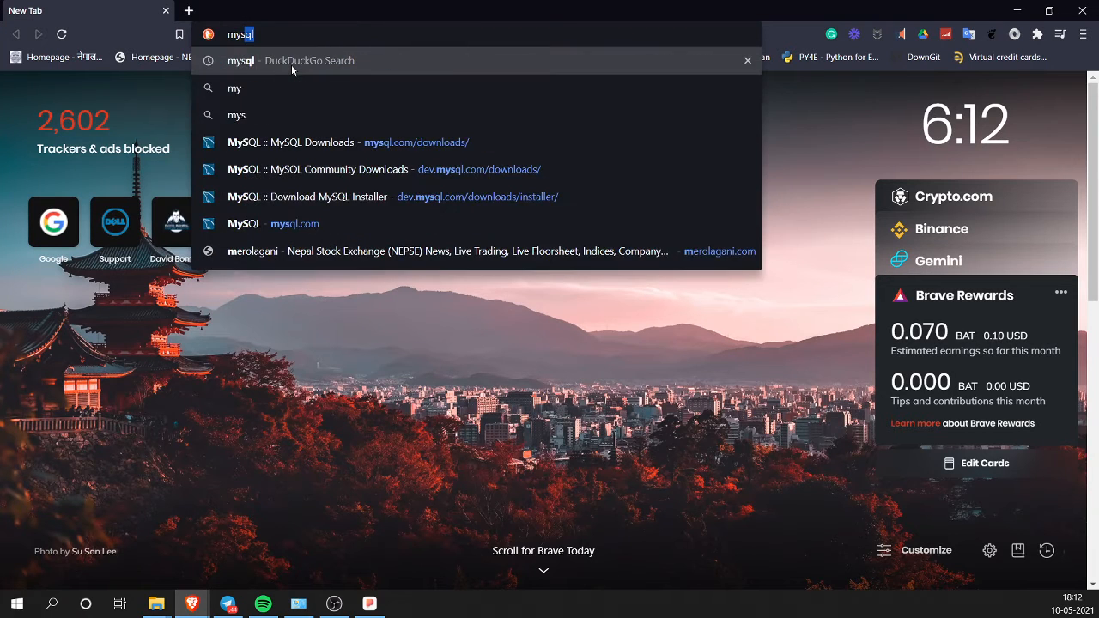
key("Down")
key("Down")
key("Down")
key("Down")
key("Return")
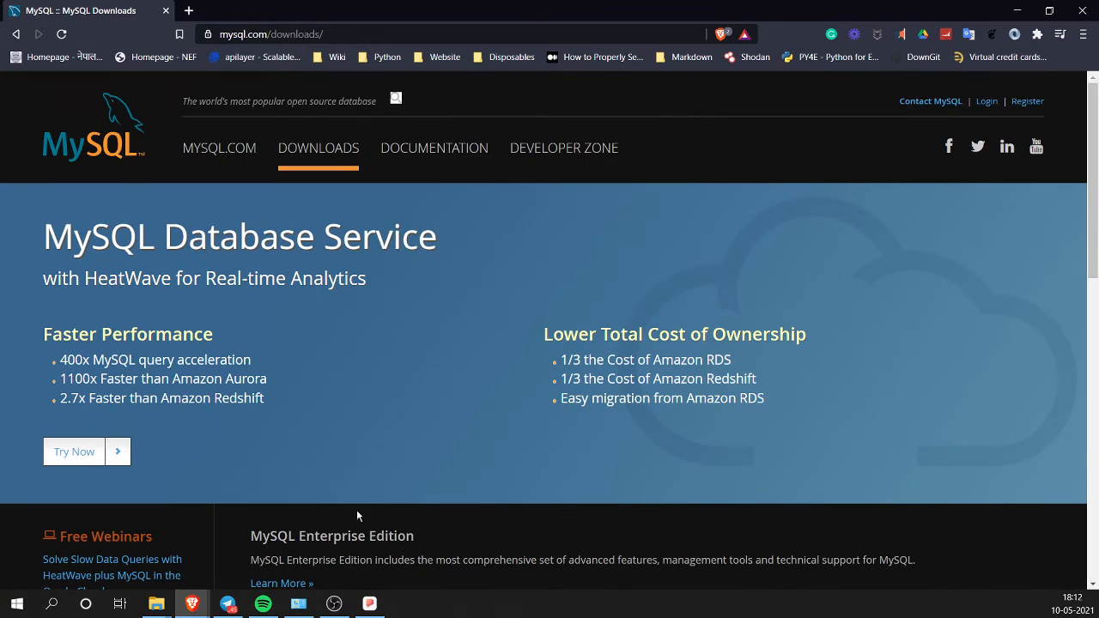
scroll(367, 440, "down", 2)
scroll(367, 440, "down", 2)
left_click(359, 491)
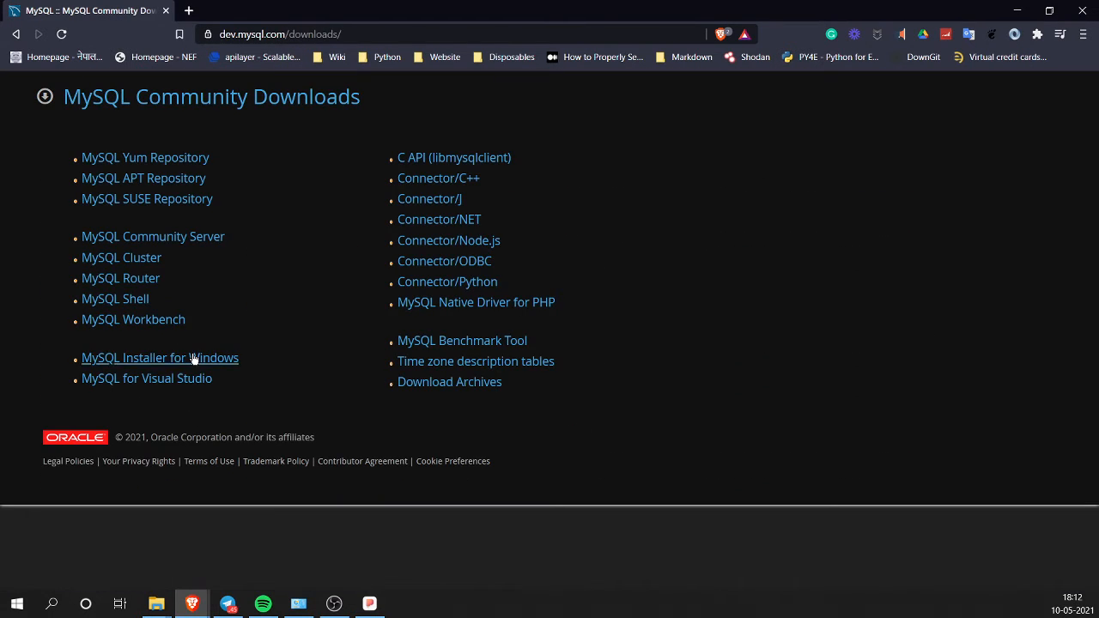
Step: Download the 2.4M MySQL Installer for Windows without signing in, and save the file
left_click(193, 358)
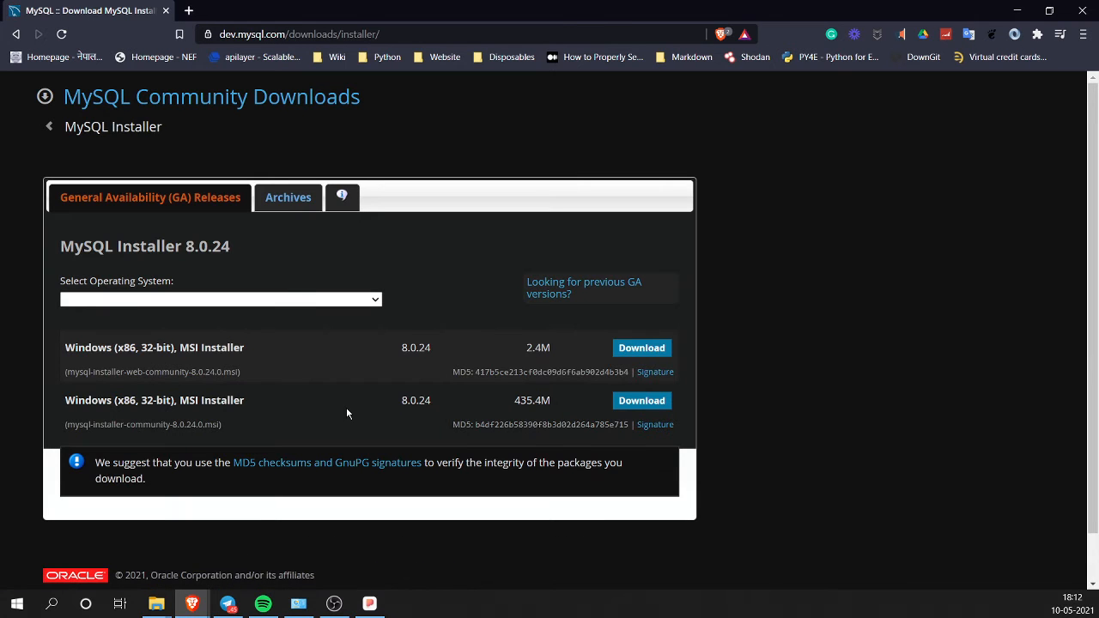
left_click(640, 349)
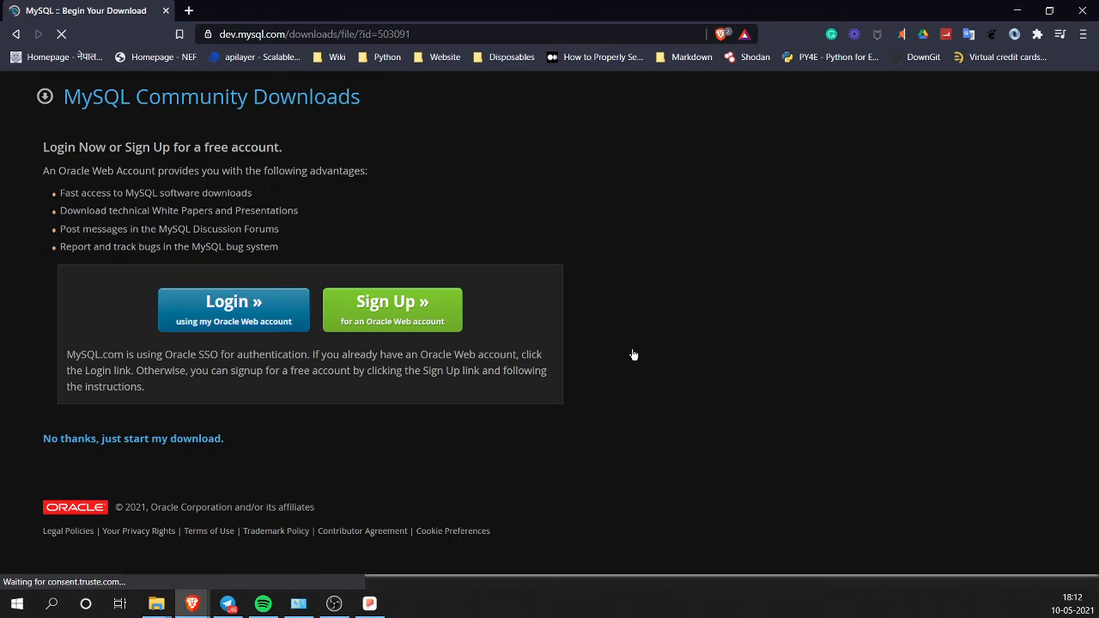
left_click(152, 440)
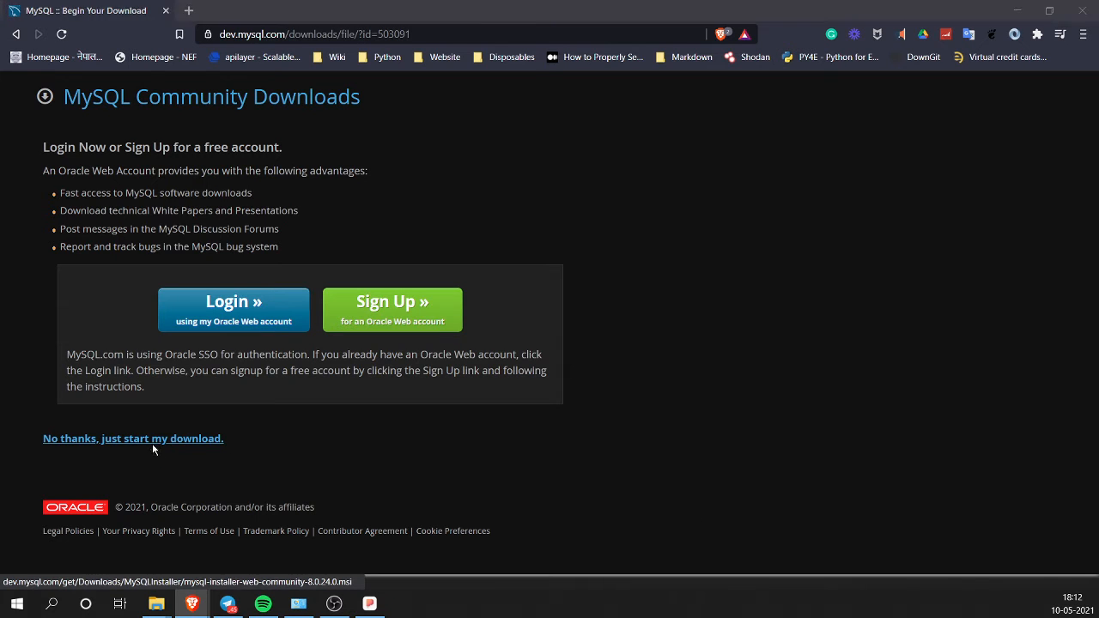
left_click(446, 320)
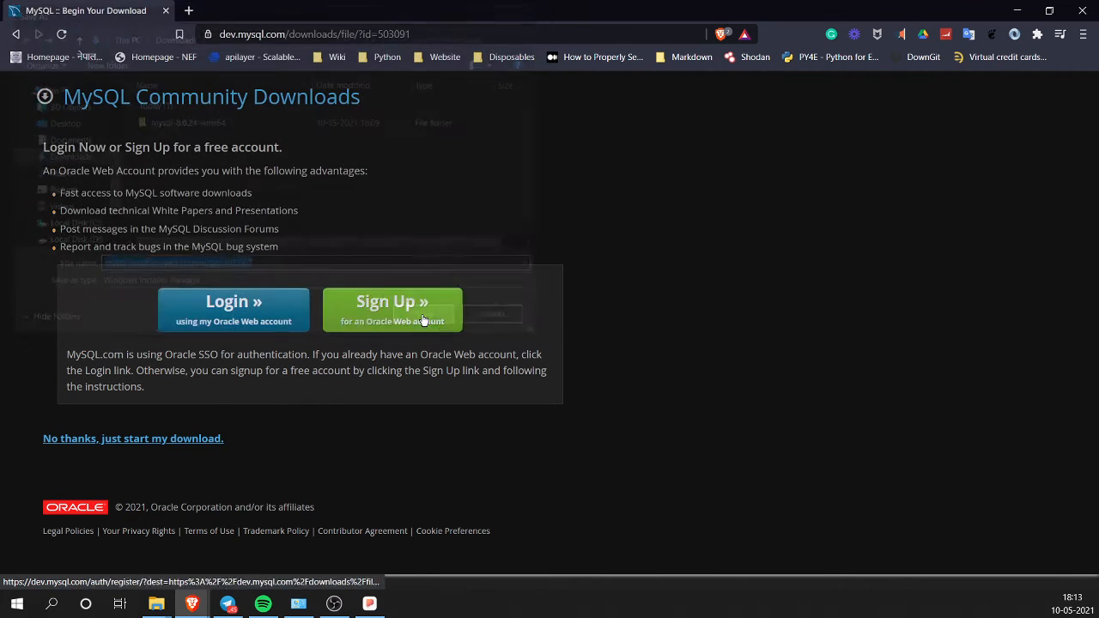
Step: Run the downloaded MySQL Installer and choose the Custom setup type
left_click(49, 567)
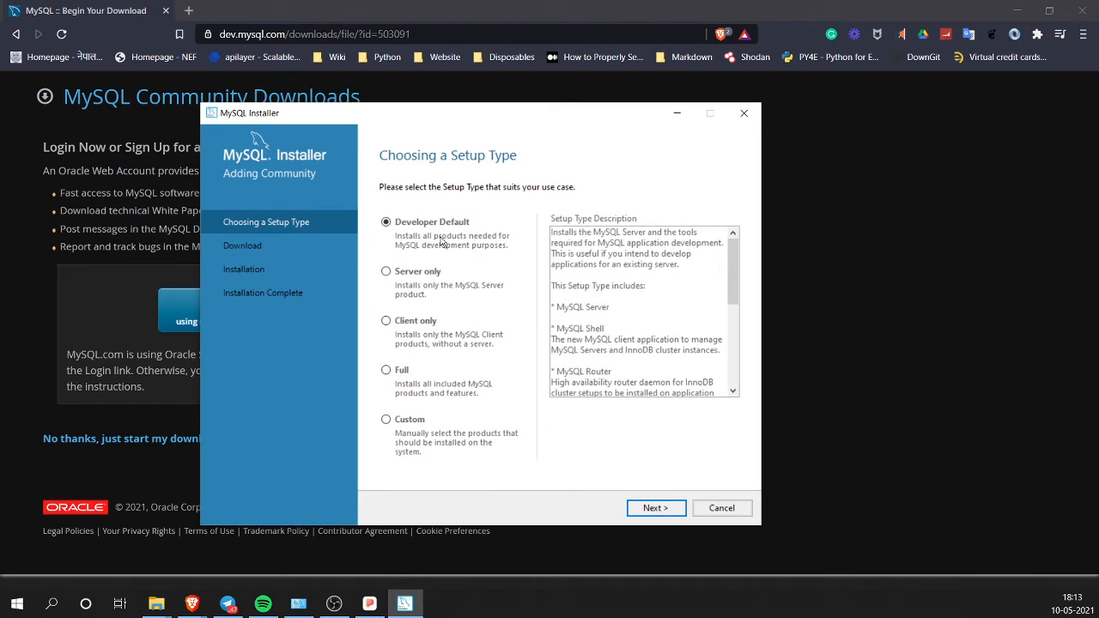
left_click(411, 426)
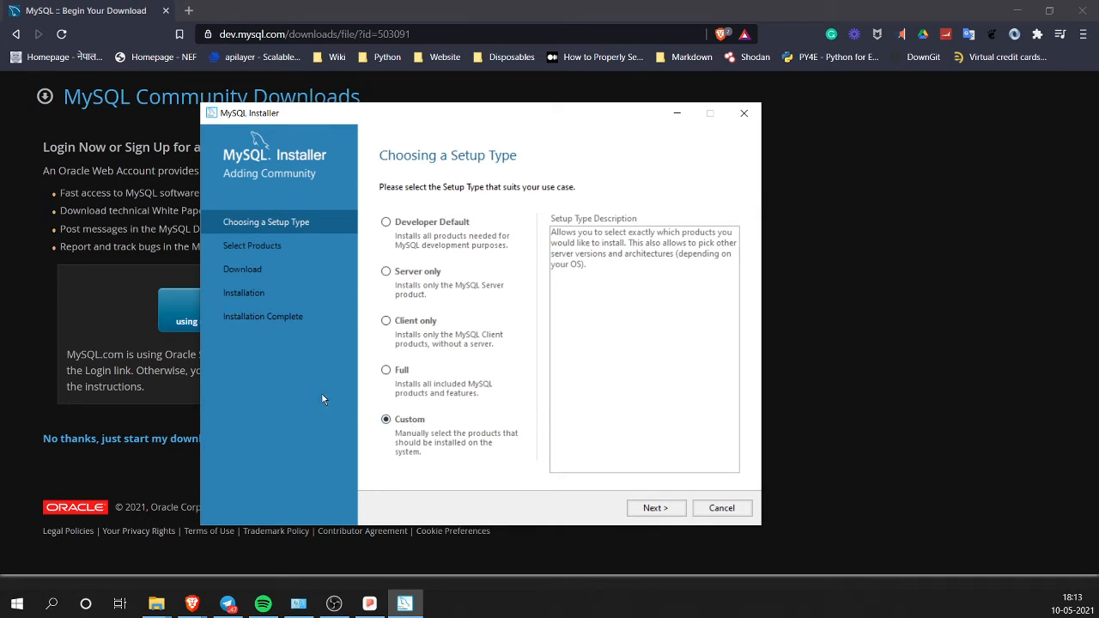
left_click(655, 510)
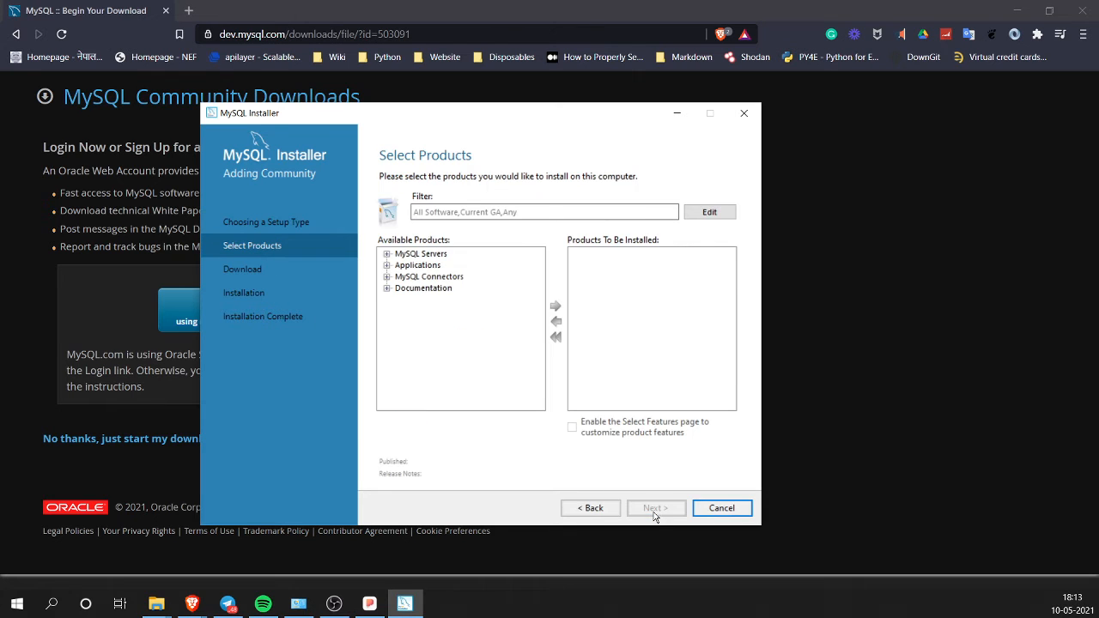
Step: Add MySQL Server 8.0.24 - X64 to the products to install and continue
left_click(386, 255)
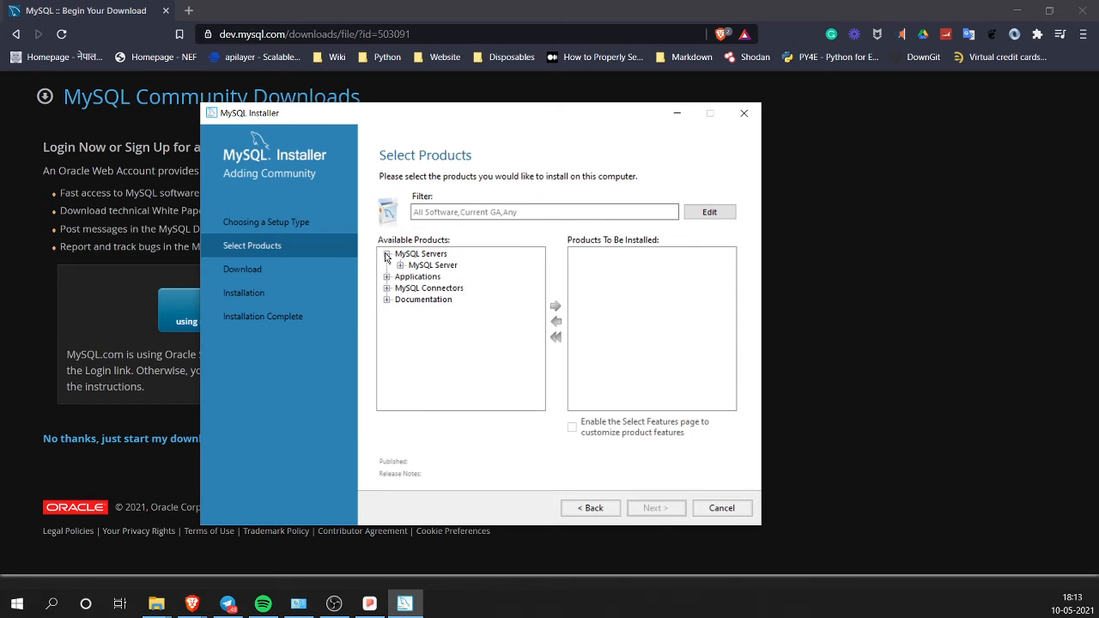
left_click(413, 268)
left_click(401, 266)
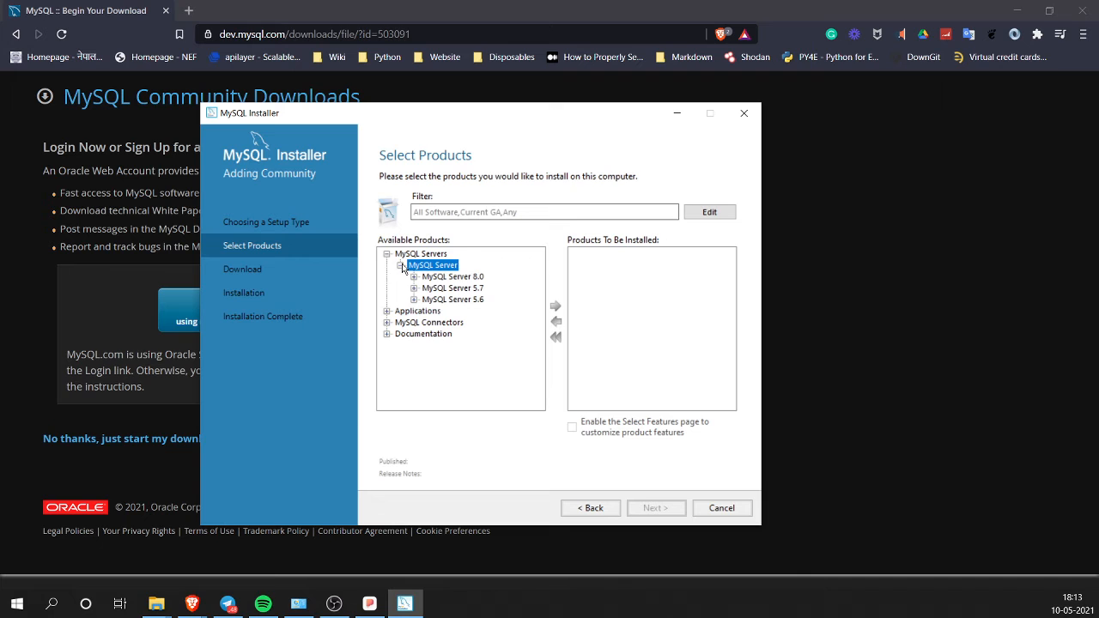
left_click(426, 277)
left_click(414, 277)
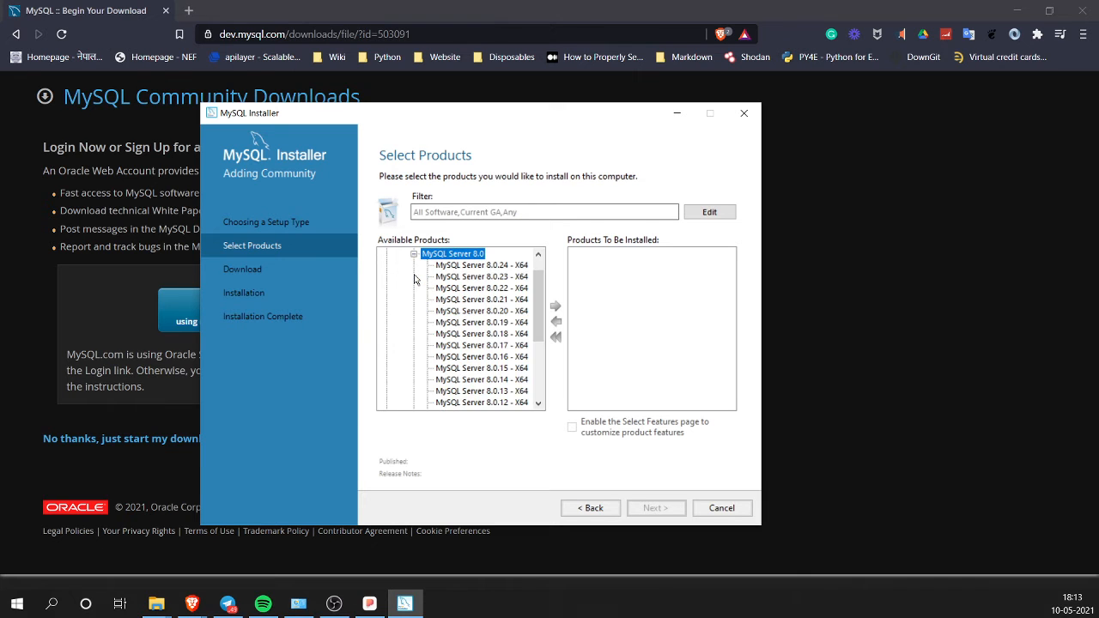
left_click(486, 267)
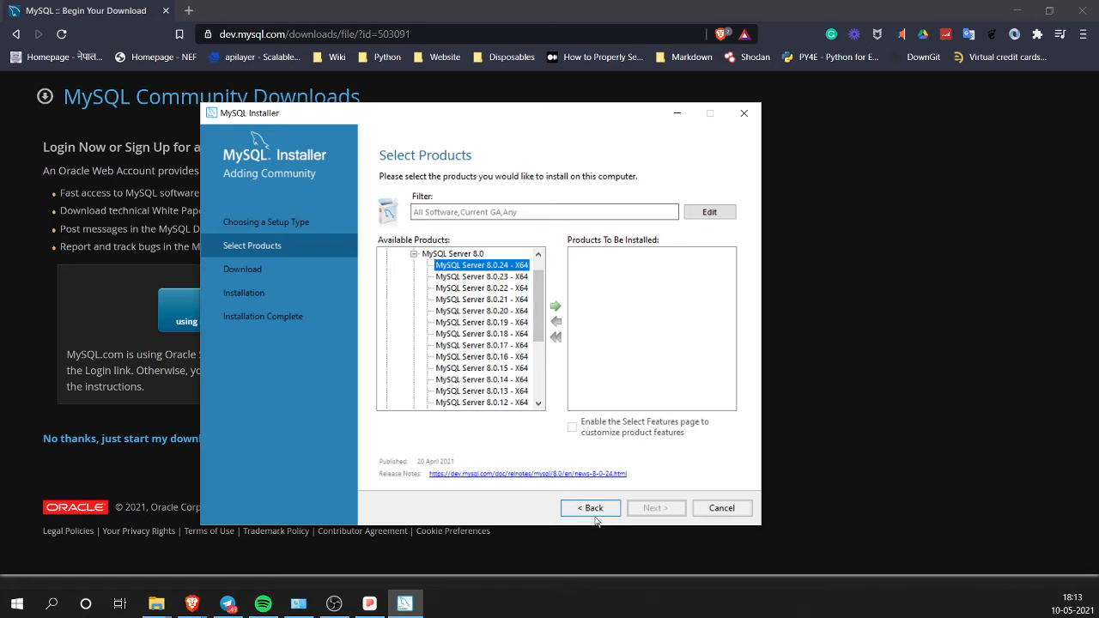
left_click(556, 305)
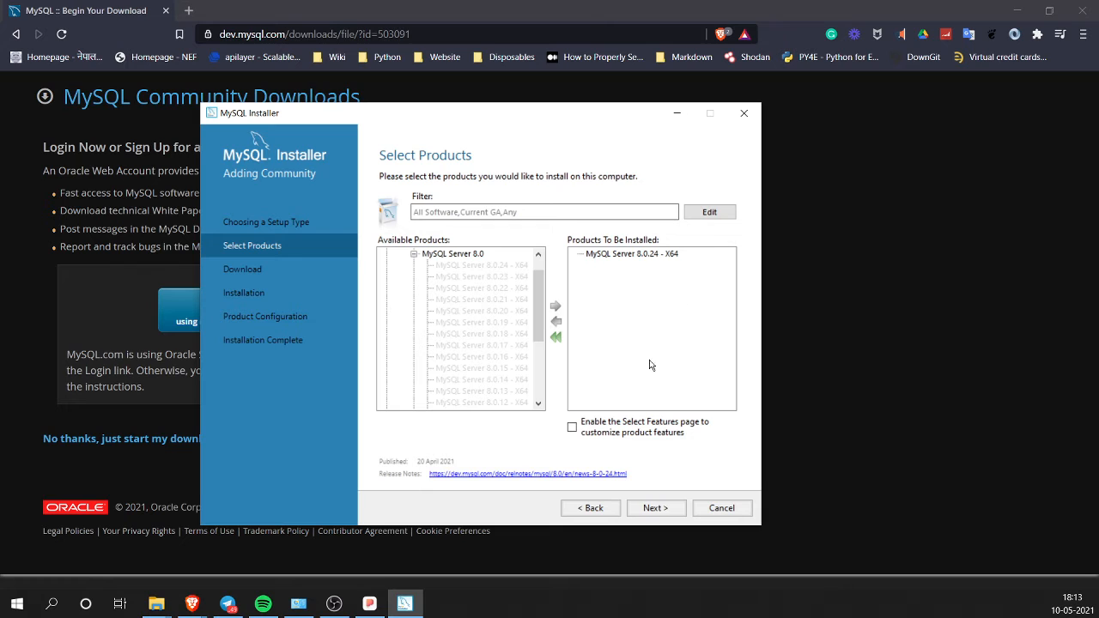
left_click(656, 506)
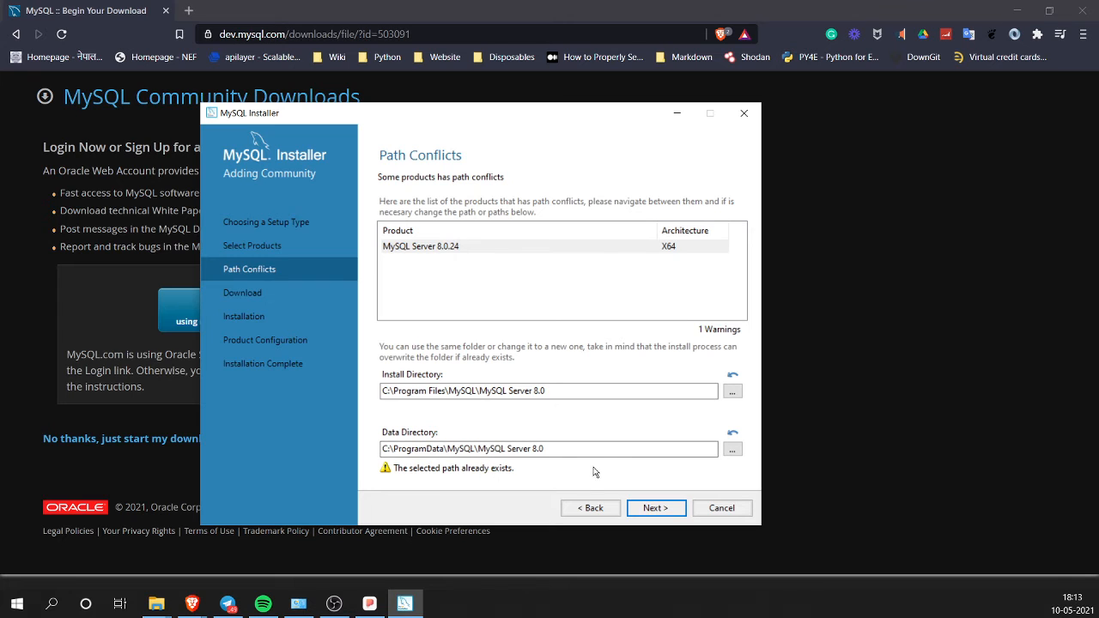
Step: Accept the existing data paths, start downloading MySQL Server 8.0.24, and view the download log
left_click(658, 507)
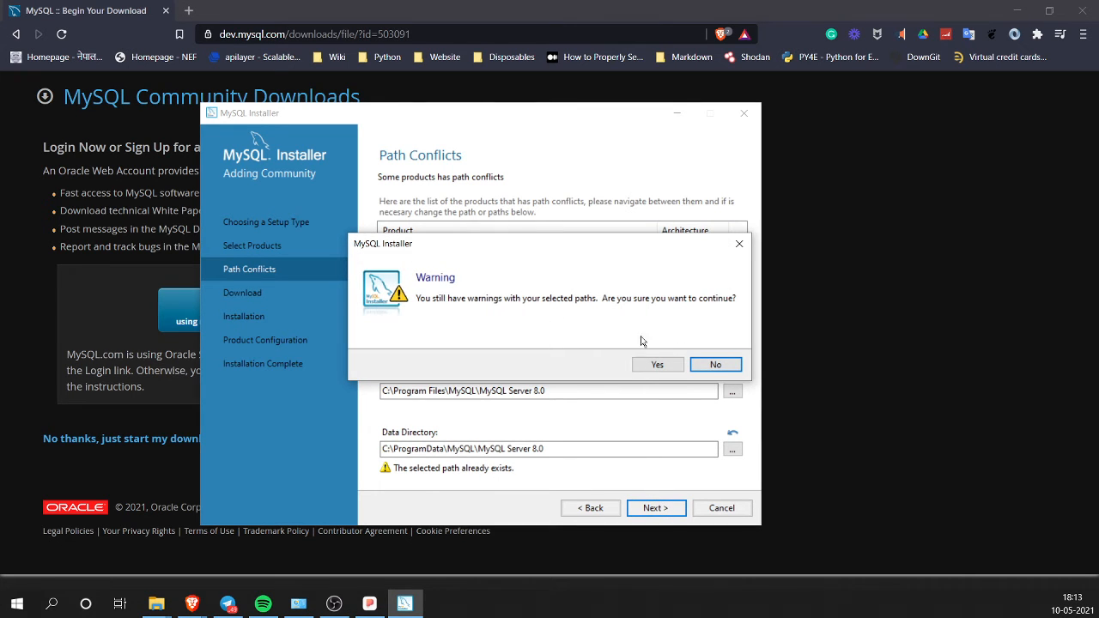
left_click(658, 365)
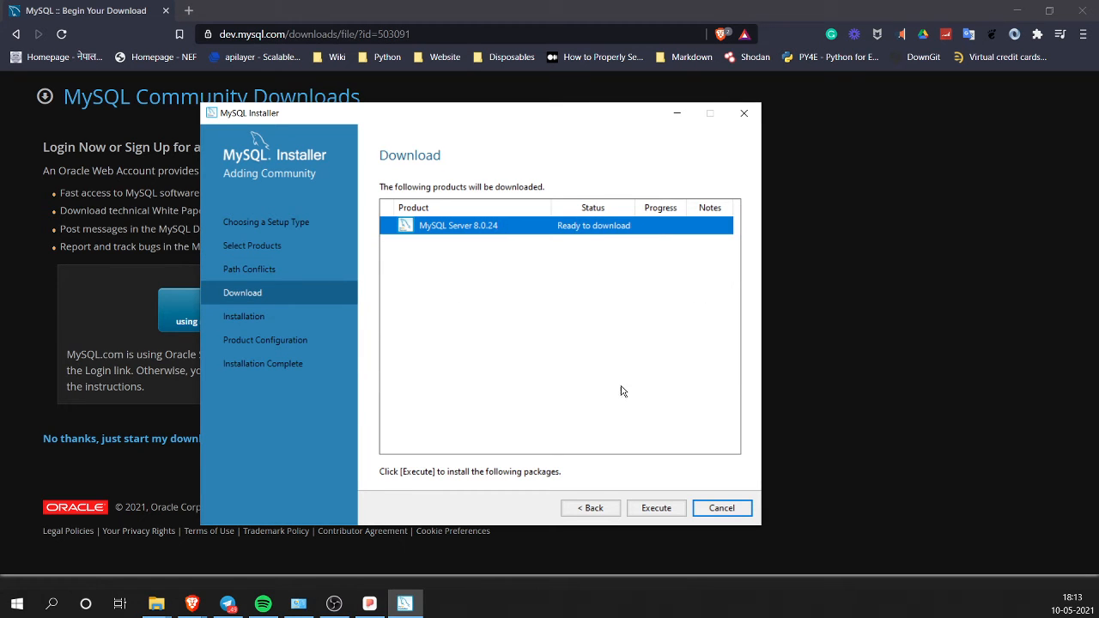
left_click(657, 508)
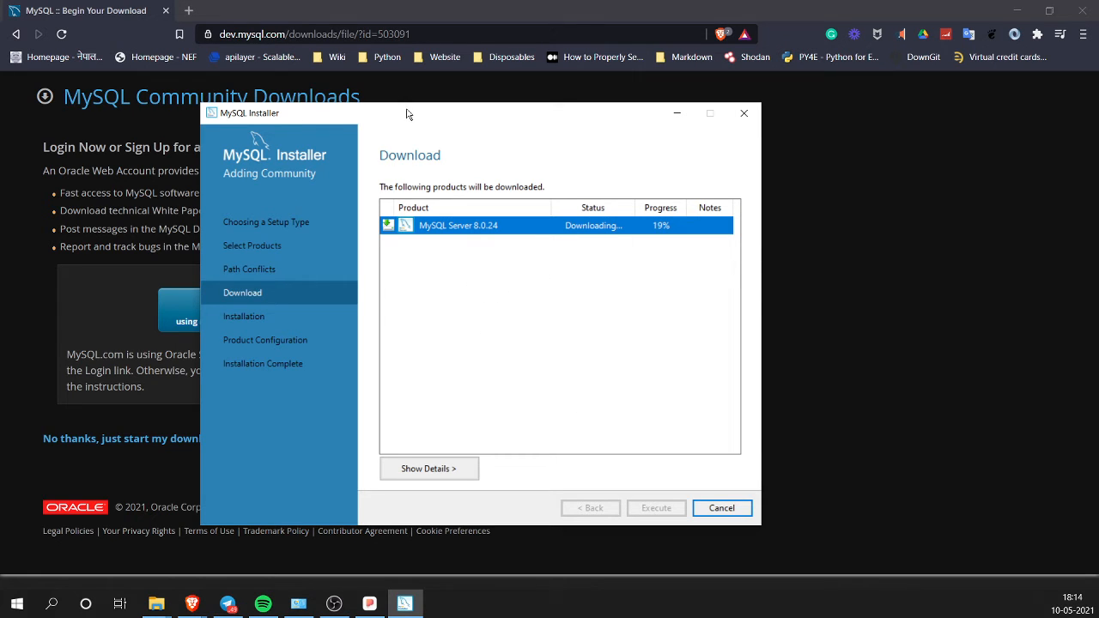
mouse_move(406, 110)
left_mouse_down()
mouse_move(385, 122)
mouse_move(400, 106)
mouse_move(469, 123)
mouse_move(378, 108)
mouse_move(389, 112)
left_mouse_up()
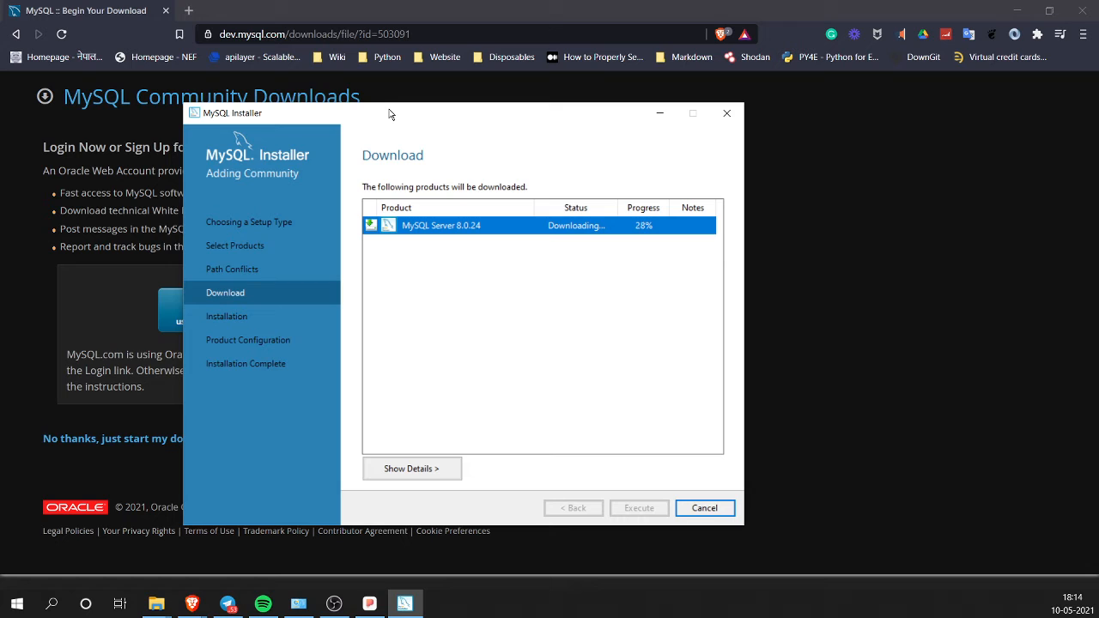
left_click(420, 469)
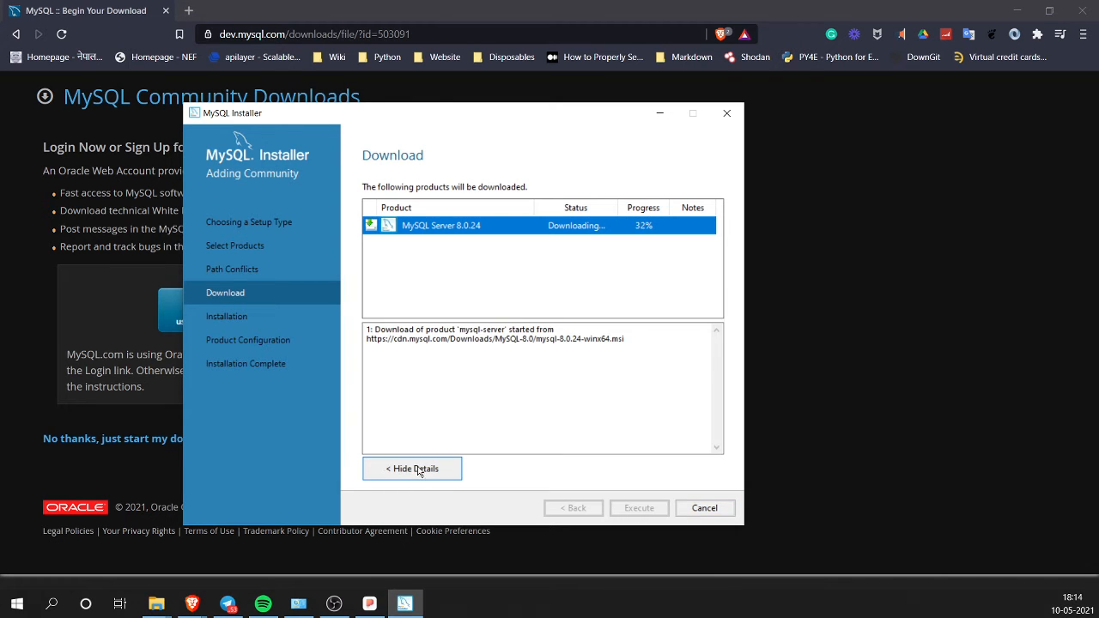
left_click_drag(601, 353, 340, 344)
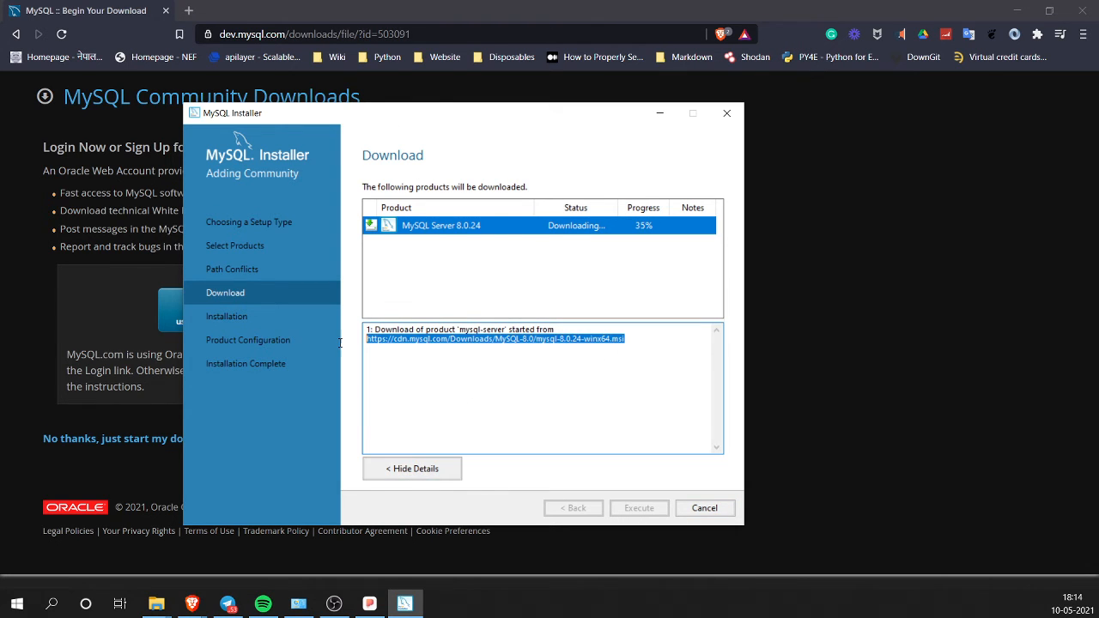
double_click(652, 343)
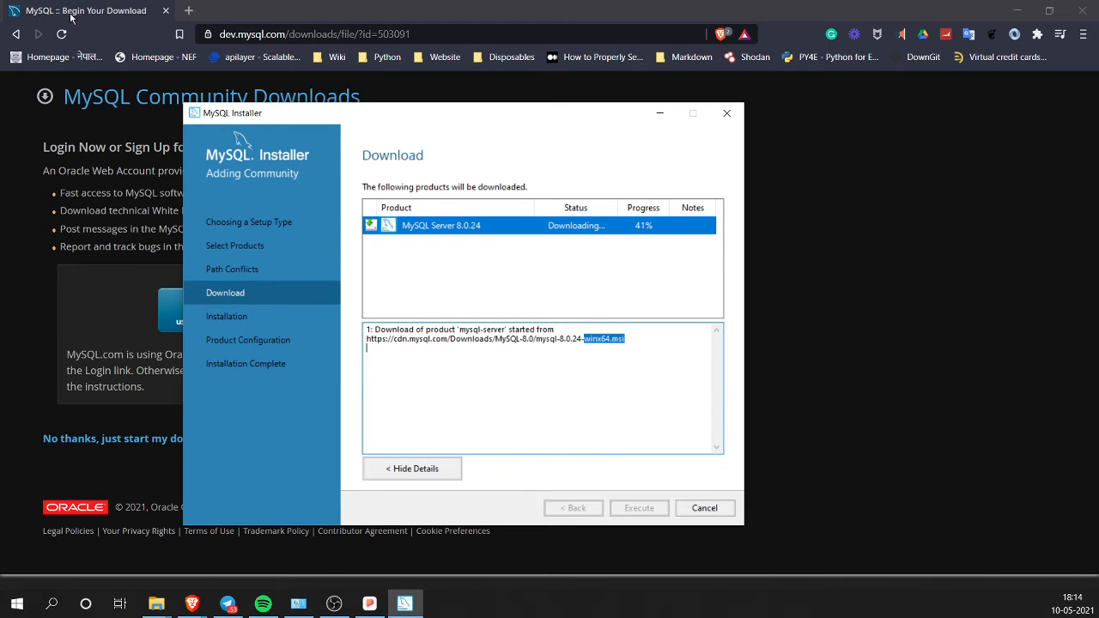
Step: Close the Brave browser and switch to PopSQL
left_click(71, 14)
left_click(165, 10)
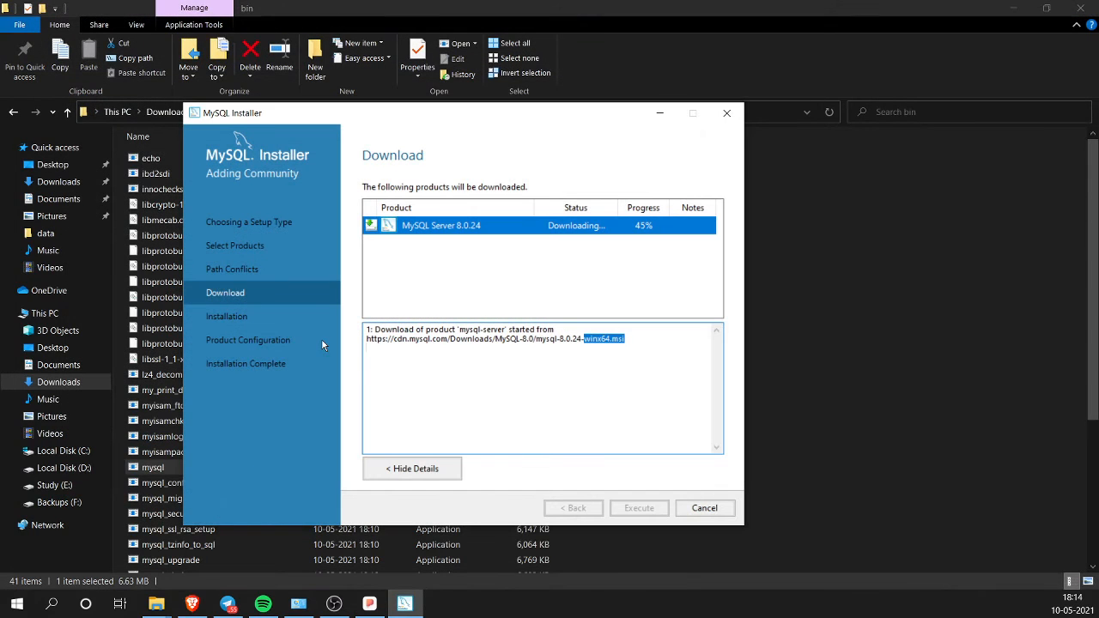
left_click(367, 605)
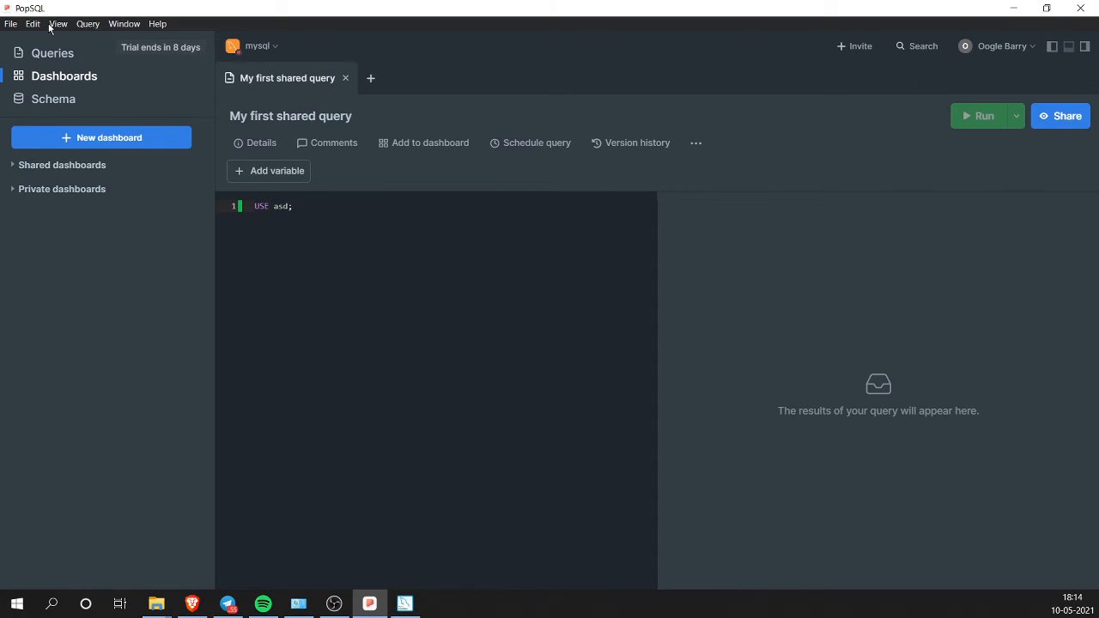
Step: Look through PopSQL's menus and preferences, ending in the connection manager
left_click(13, 24)
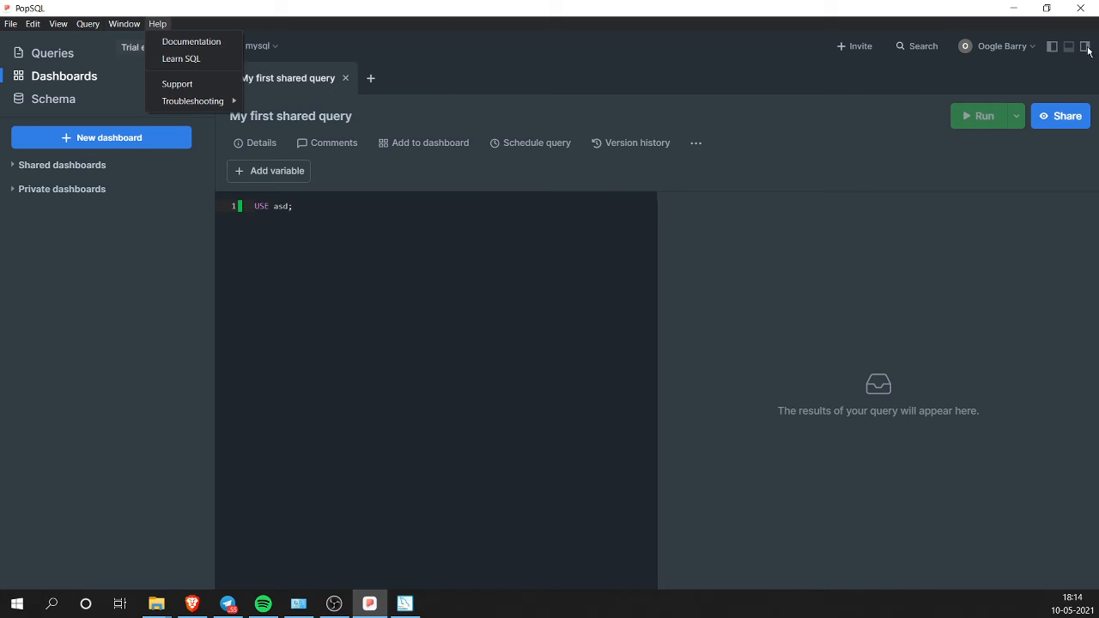
left_click(1006, 43)
left_click(1001, 46)
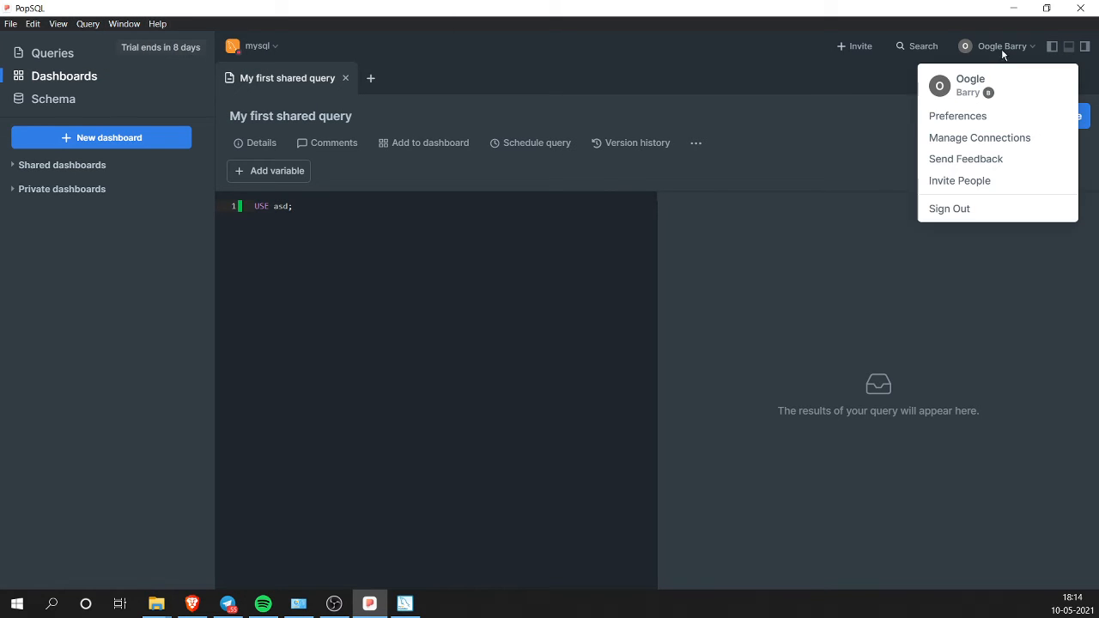
left_click(969, 118)
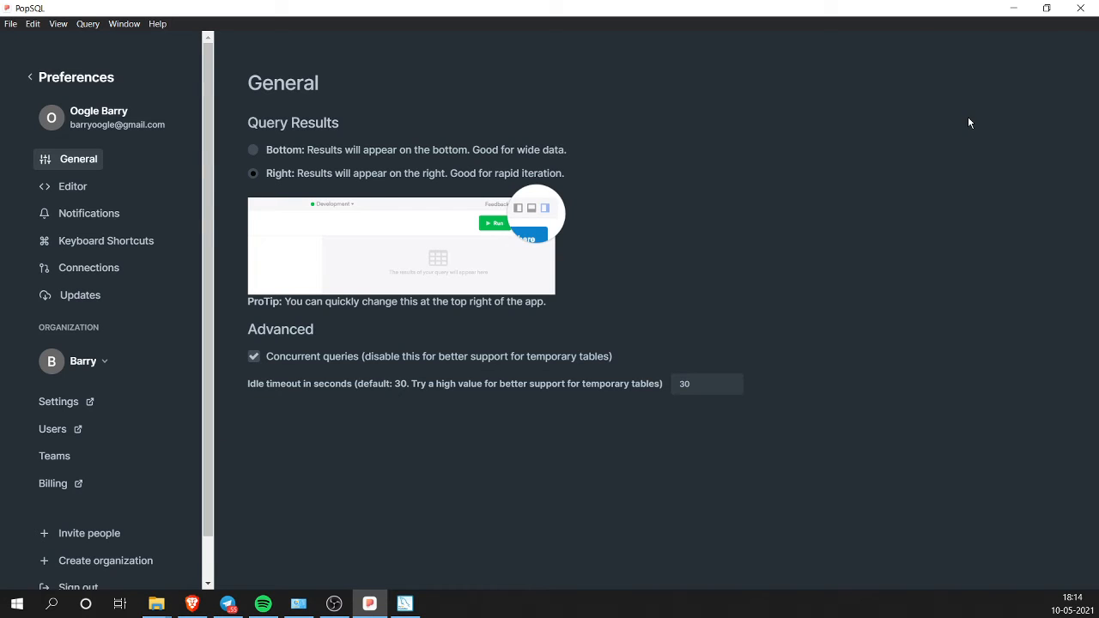
left_click(31, 78)
left_click(1025, 46)
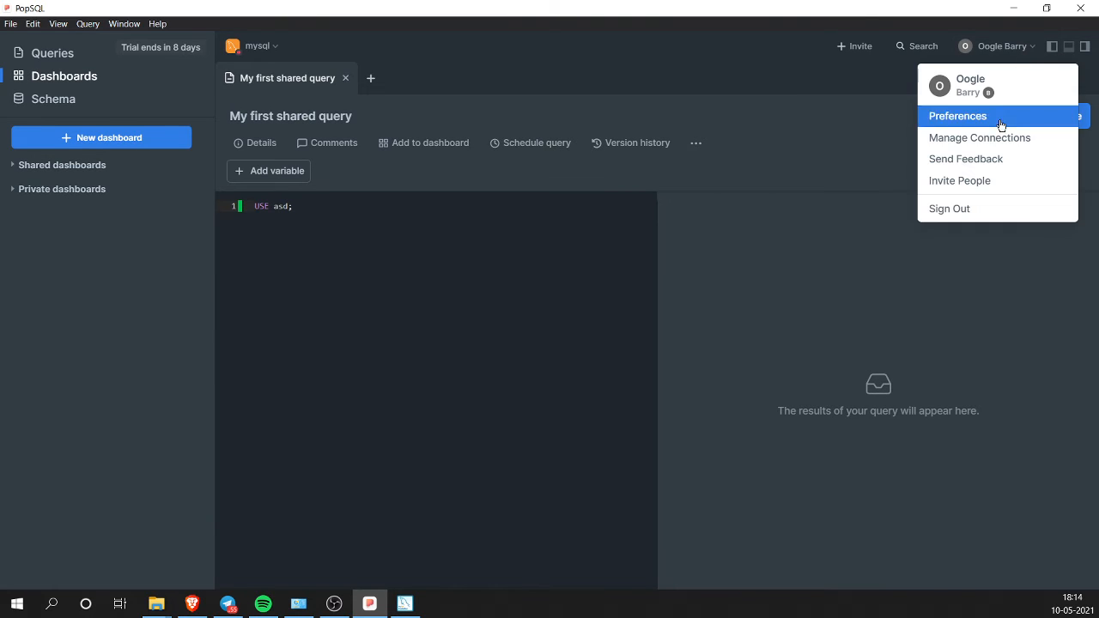
left_click(1002, 138)
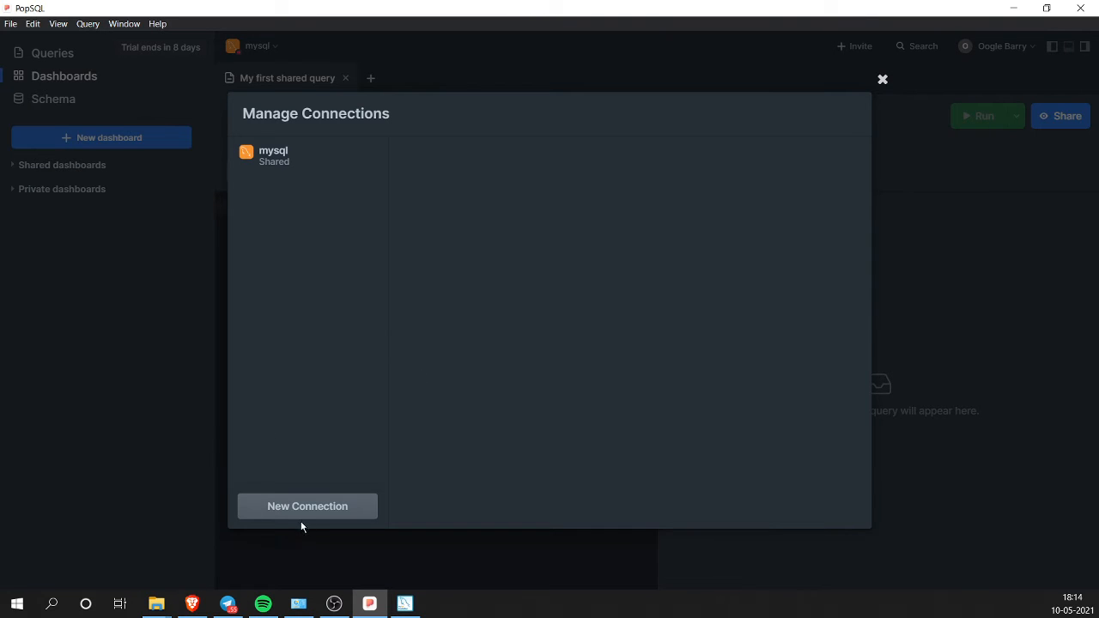
Step: Review the mysql connection's settings and close them
left_click(261, 160)
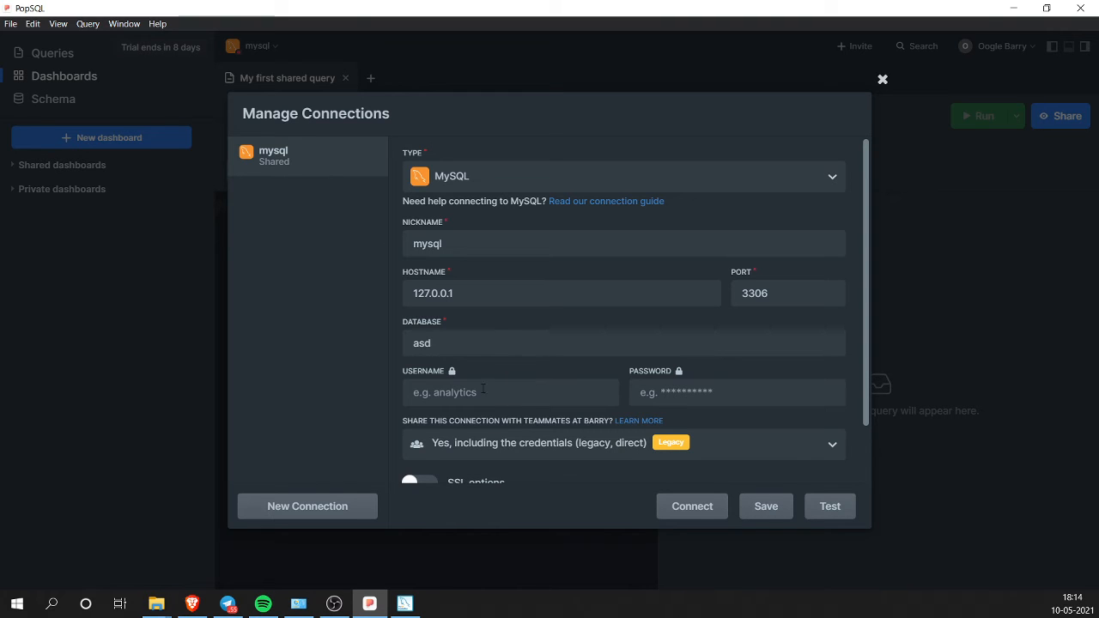
scroll(538, 392, "down", 1)
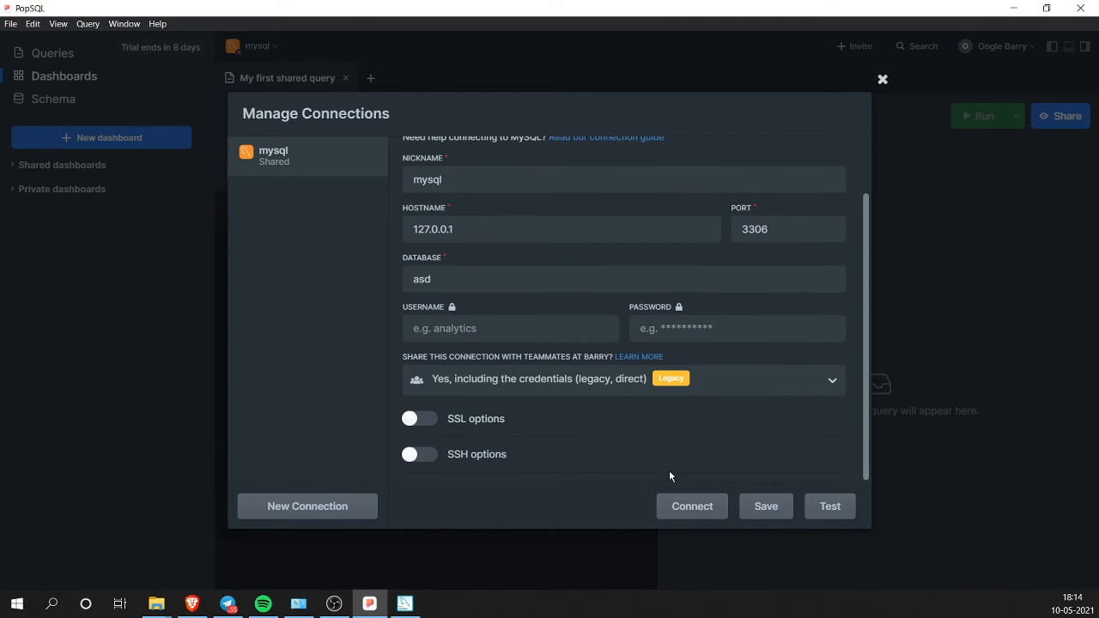
scroll(562, 434, "up", 1)
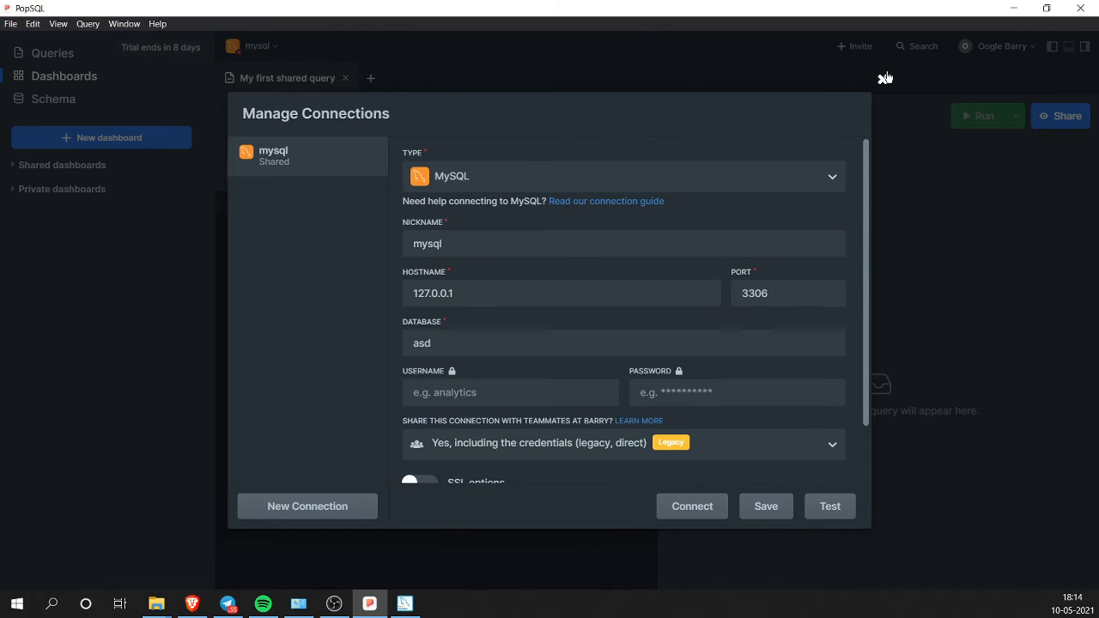
left_click(882, 79)
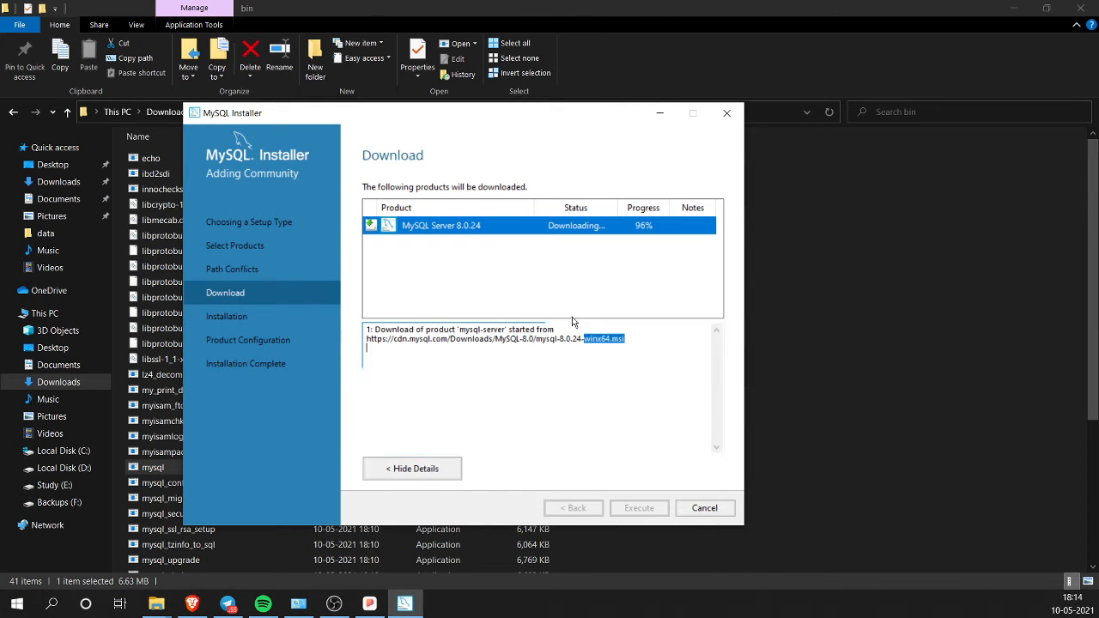
Step: Install the downloaded MySQL Server 8.0.24, viewing the log, and continue once it shows Complete
left_click(653, 347)
left_click_drag(653, 347, 242, 314)
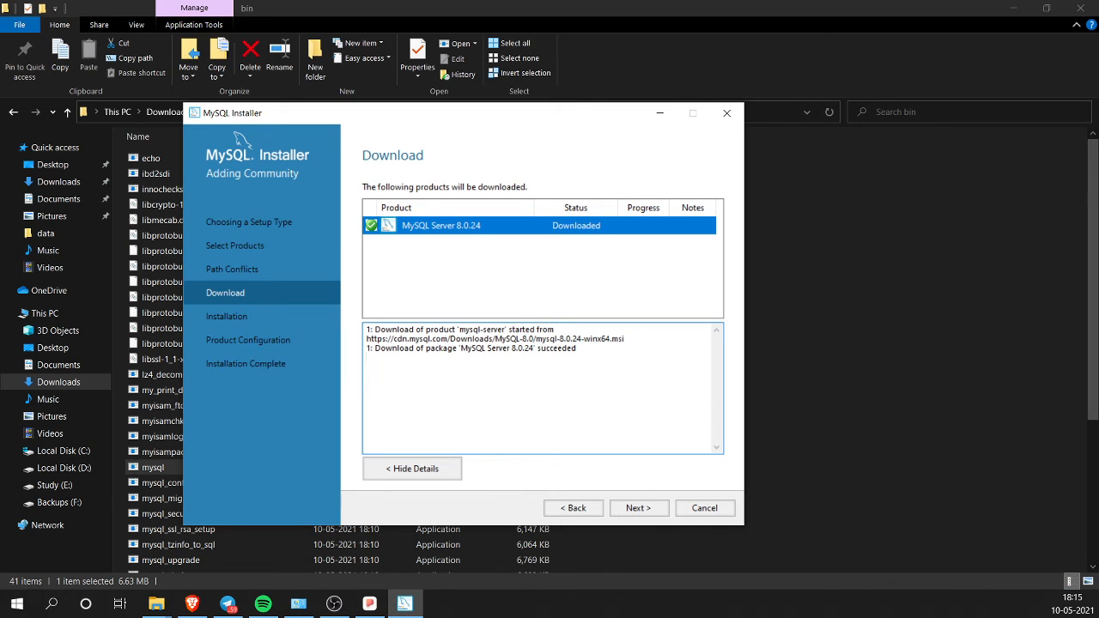
left_click(639, 508)
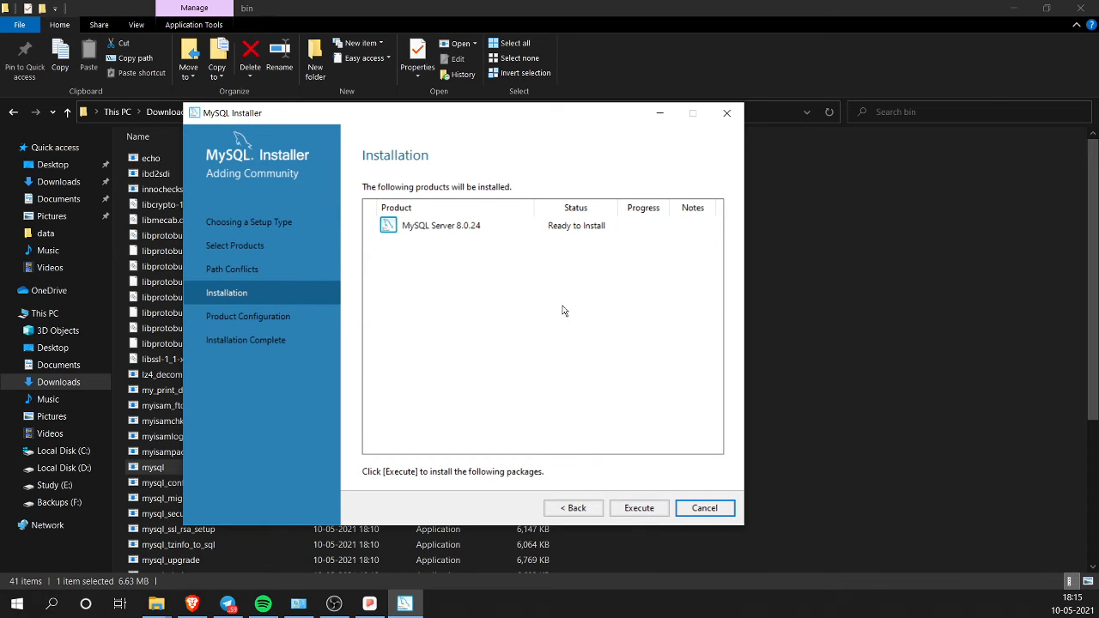
left_click(639, 508)
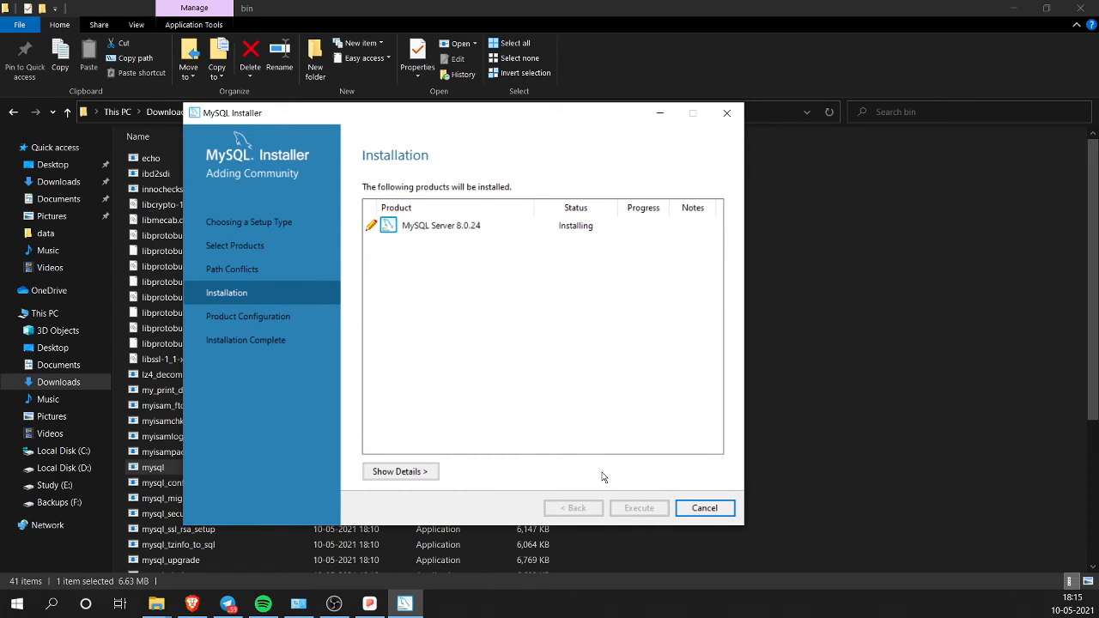
left_click(424, 472)
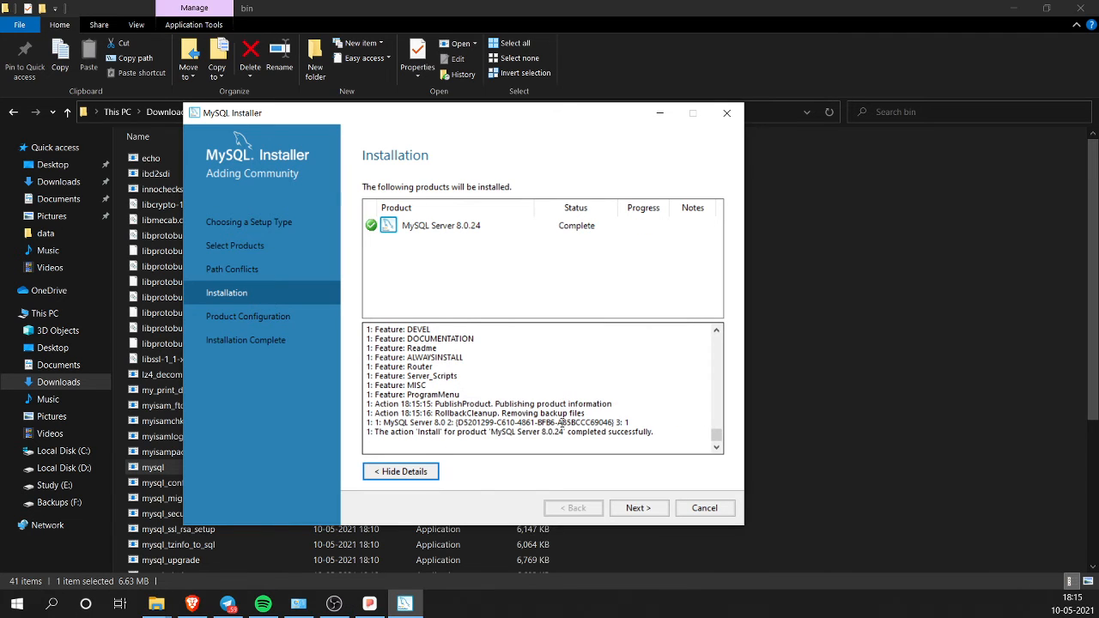
left_click(636, 508)
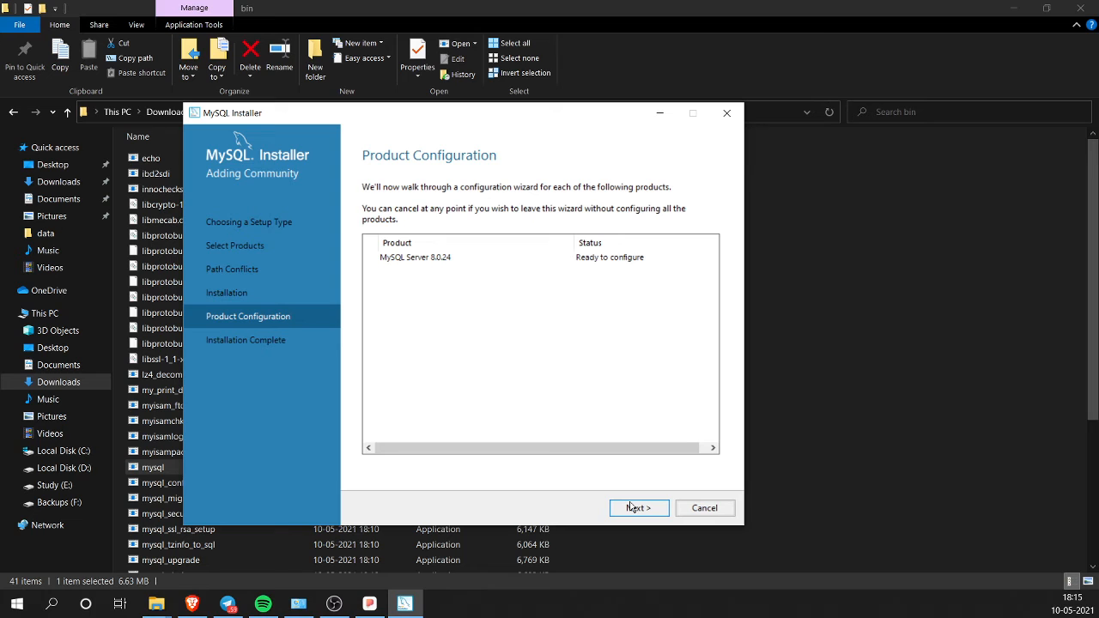
Step: Keep the Development Computer config type and strong password encryption, advancing to Accounts and Roles
left_click(631, 508)
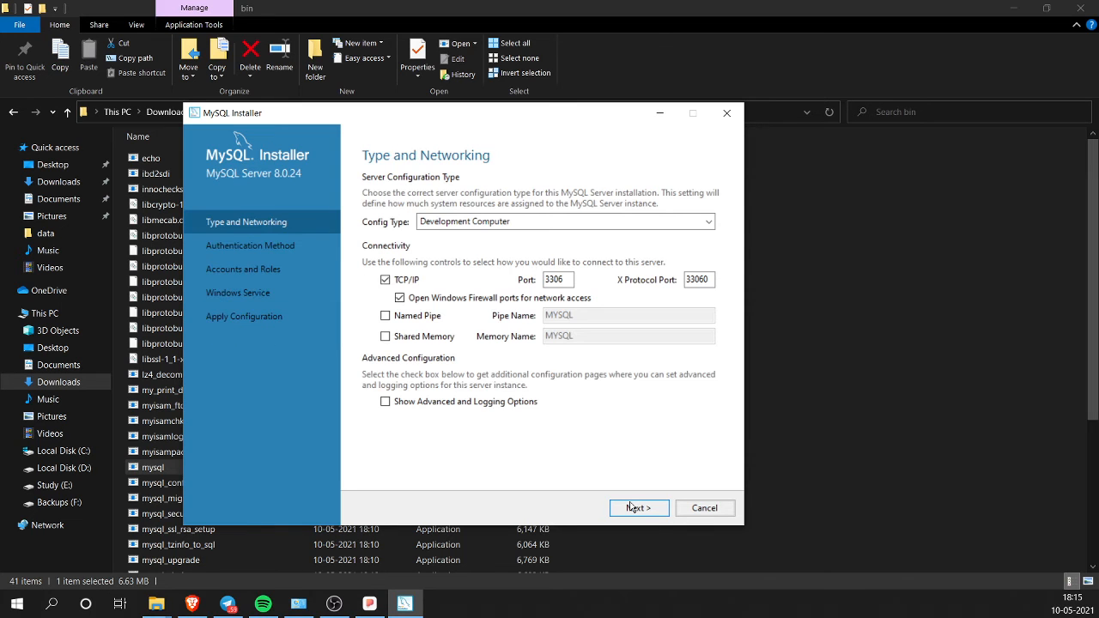
left_click(551, 222)
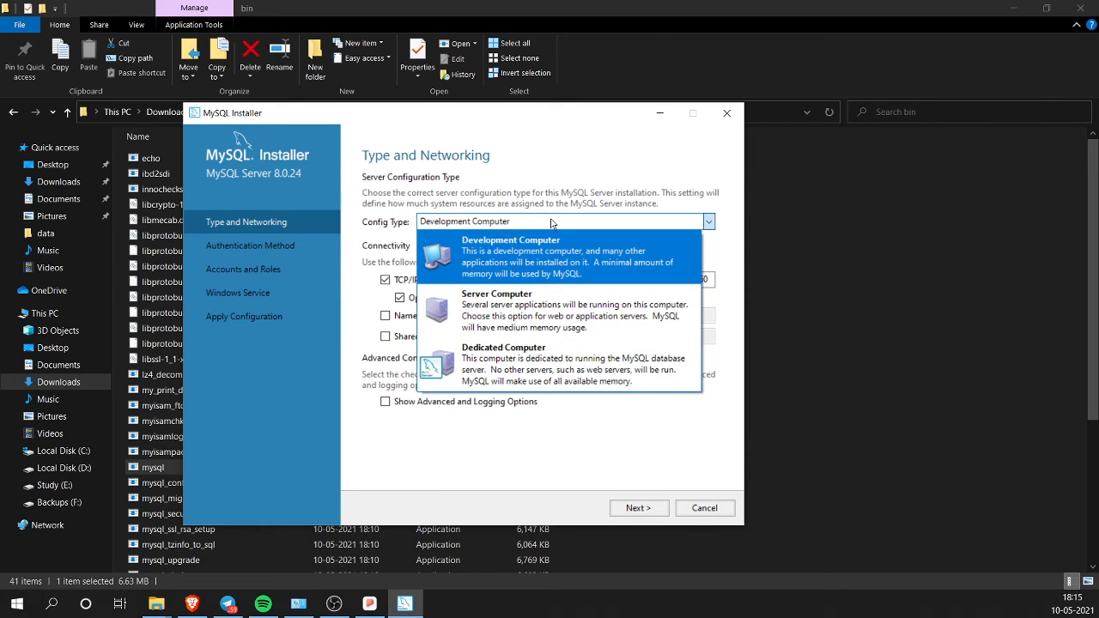
left_click(551, 221)
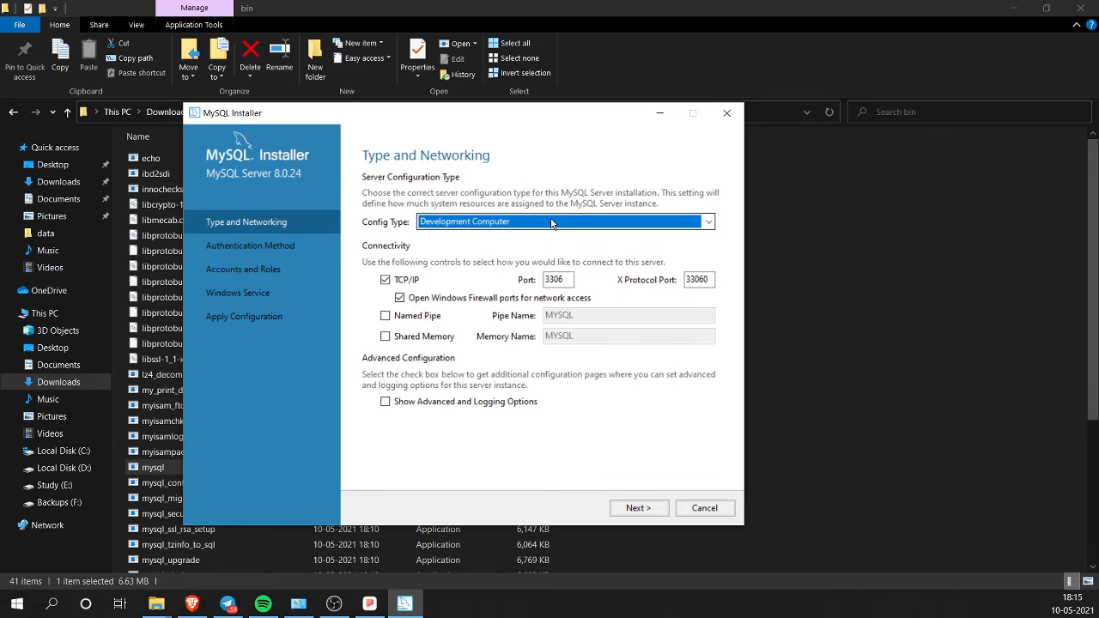
left_click(656, 508)
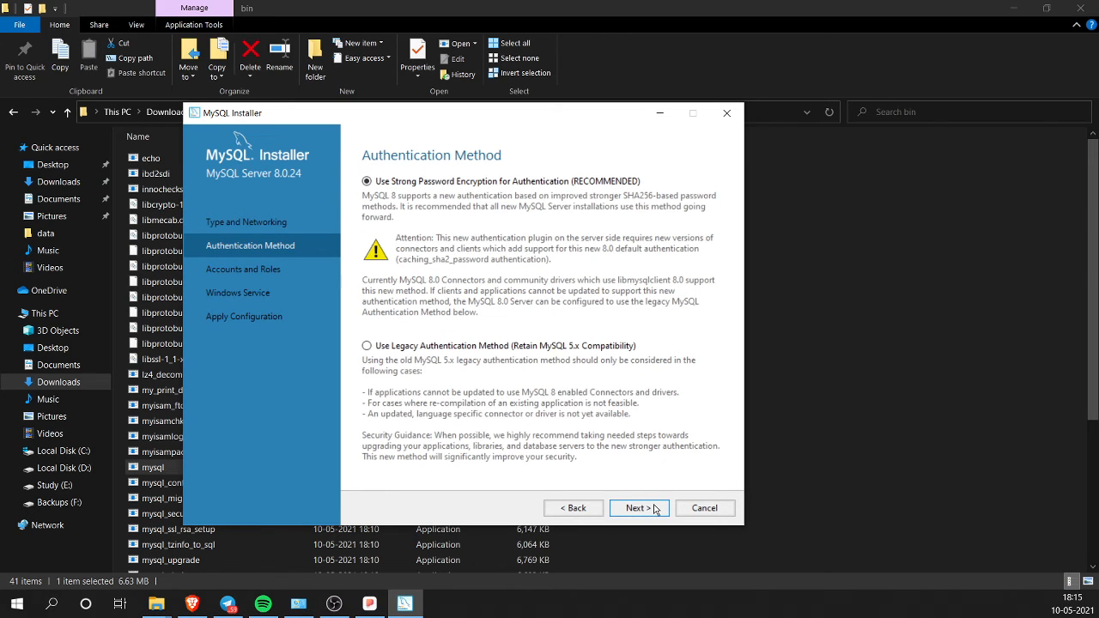
left_click(577, 509)
left_click(592, 222)
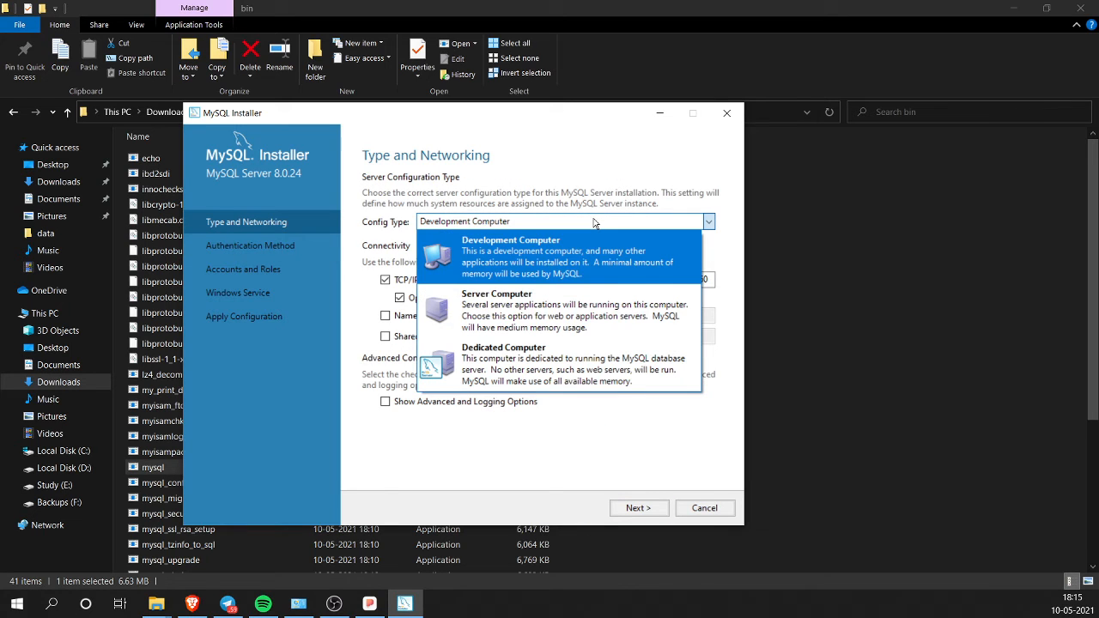
left_click(565, 275)
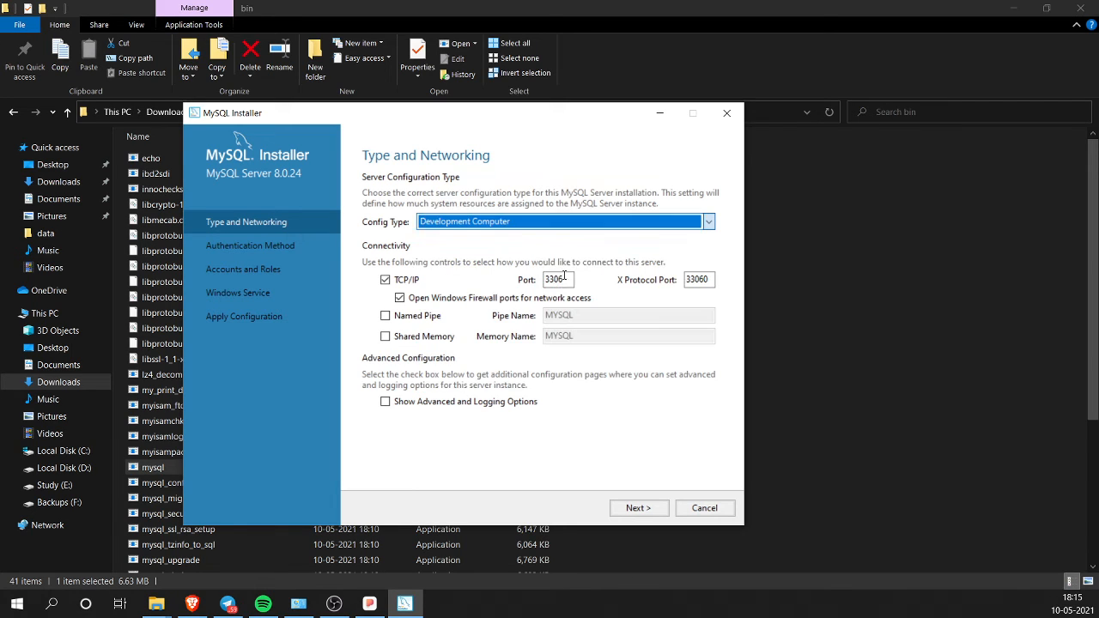
left_click(638, 509)
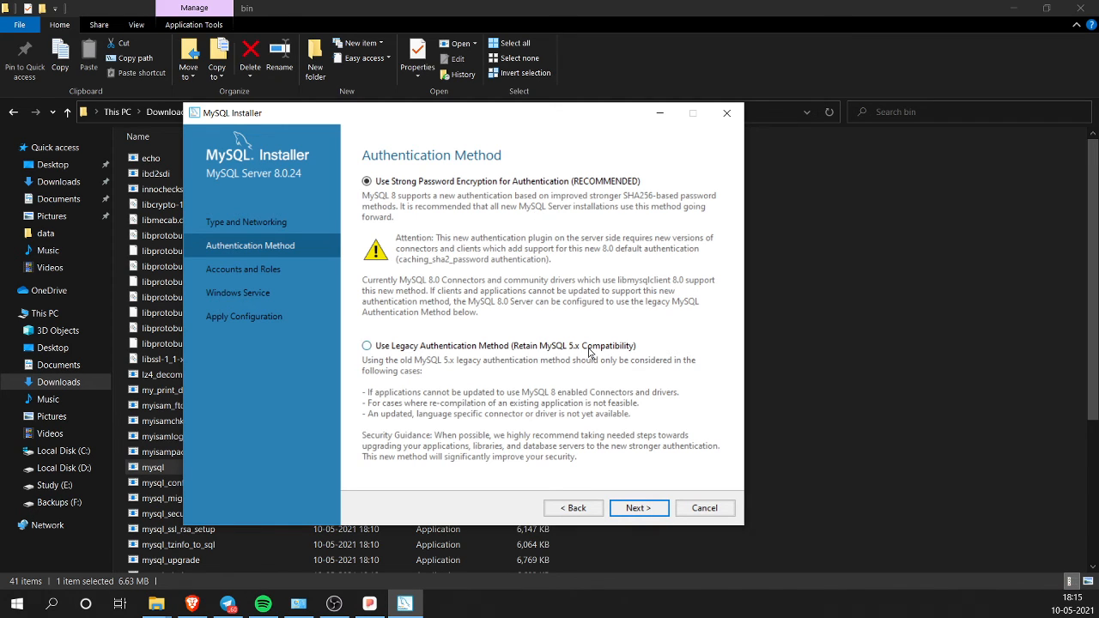
left_click(638, 509)
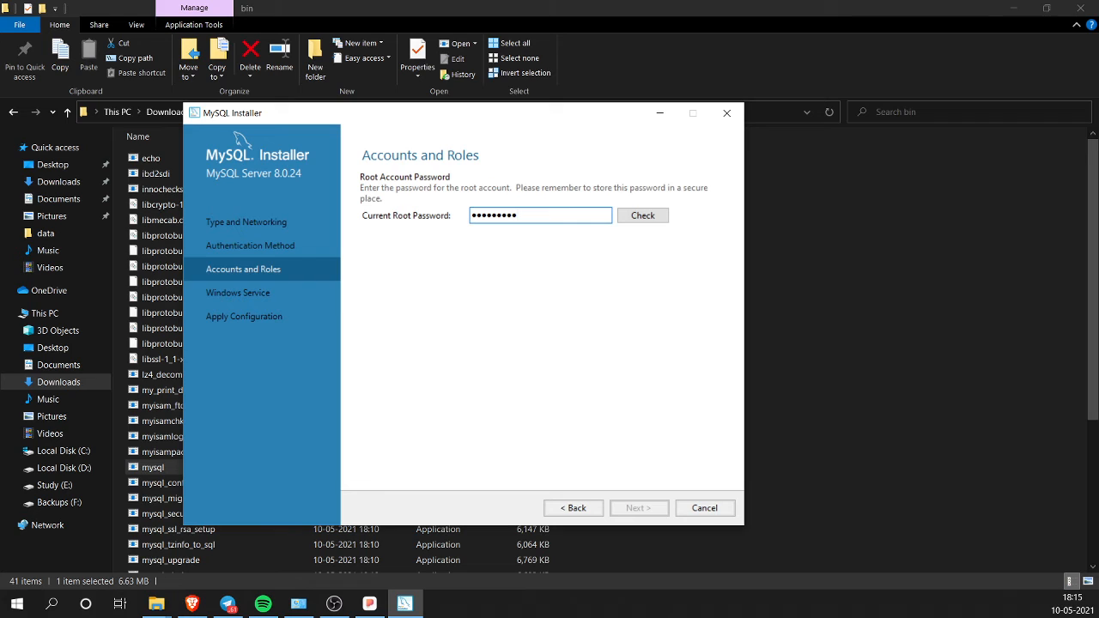
Step: Verify the root password, name the Windows service MYSQL, and disable starting at system startup
left_click(637, 217)
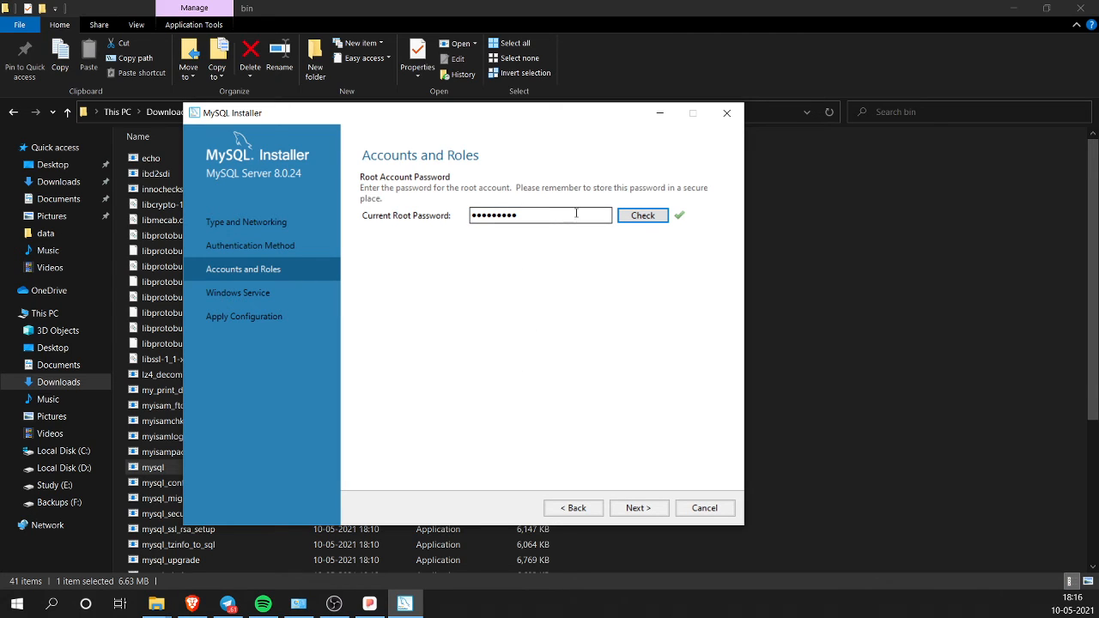
left_click(637, 508)
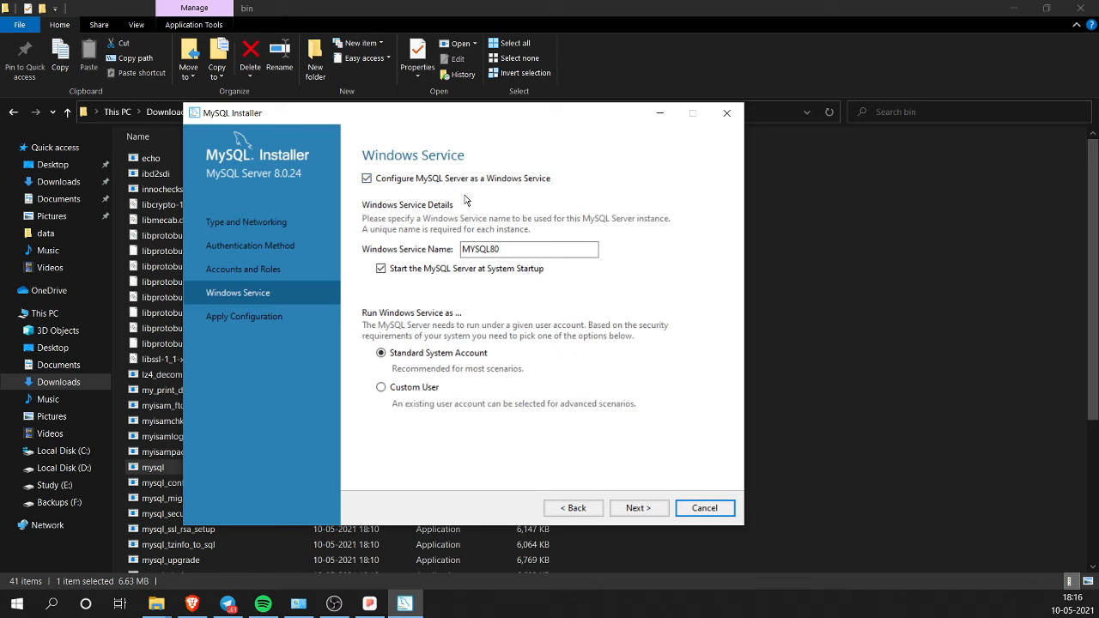
left_click(517, 250)
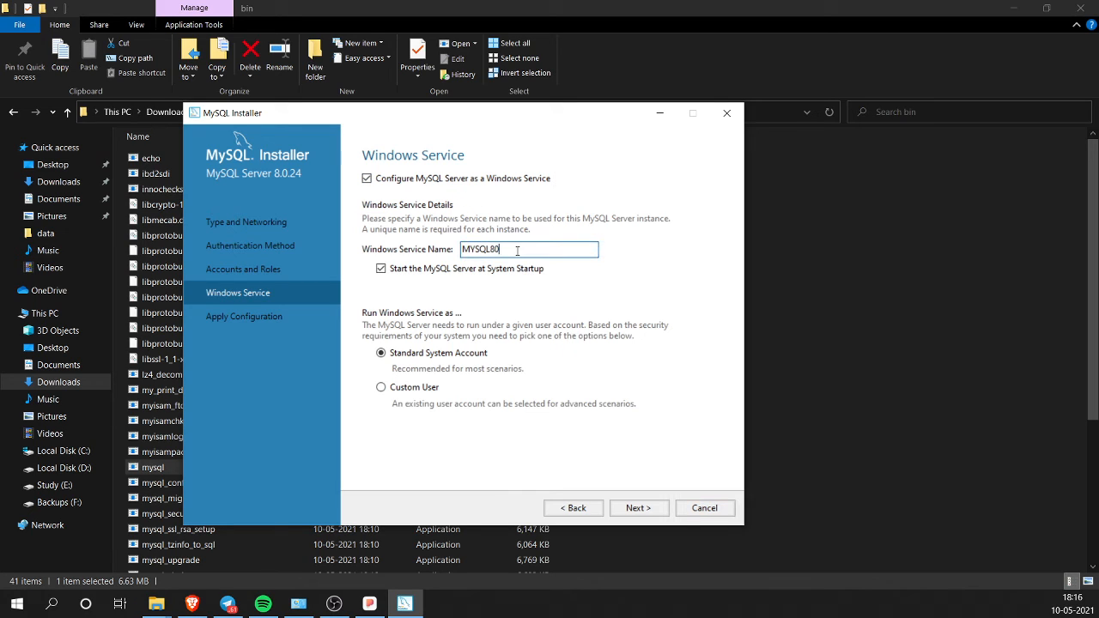
left_click(471, 272)
left_click(646, 508)
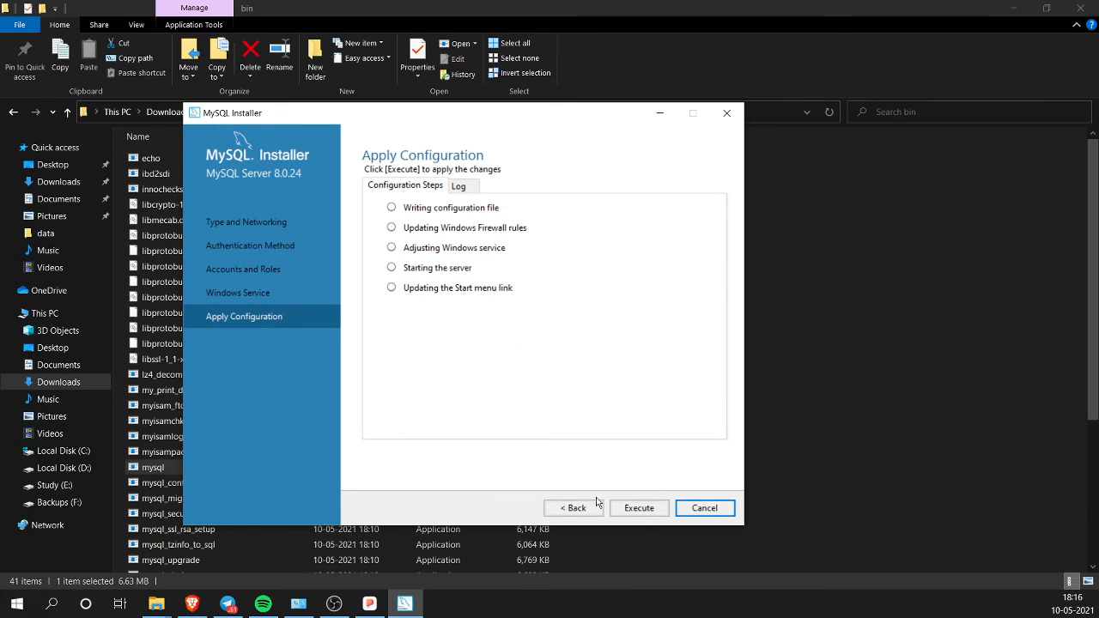
Step: Execute the MySQL Server 8.0.24 configuration steps, then finish the wizard and exit the installer
left_click(650, 509)
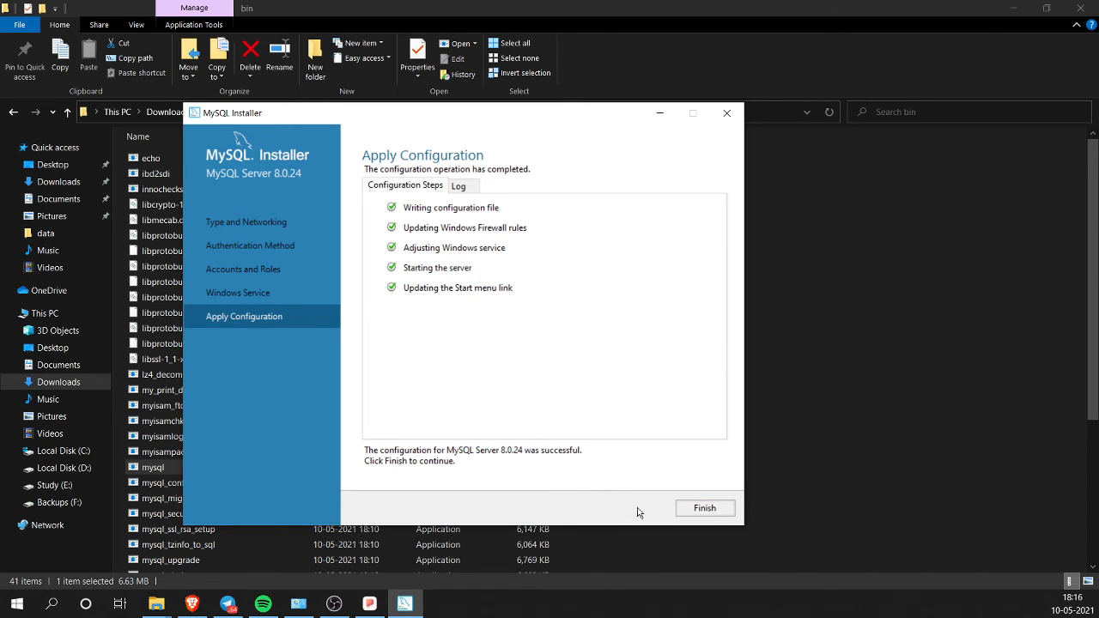
left_click(702, 517)
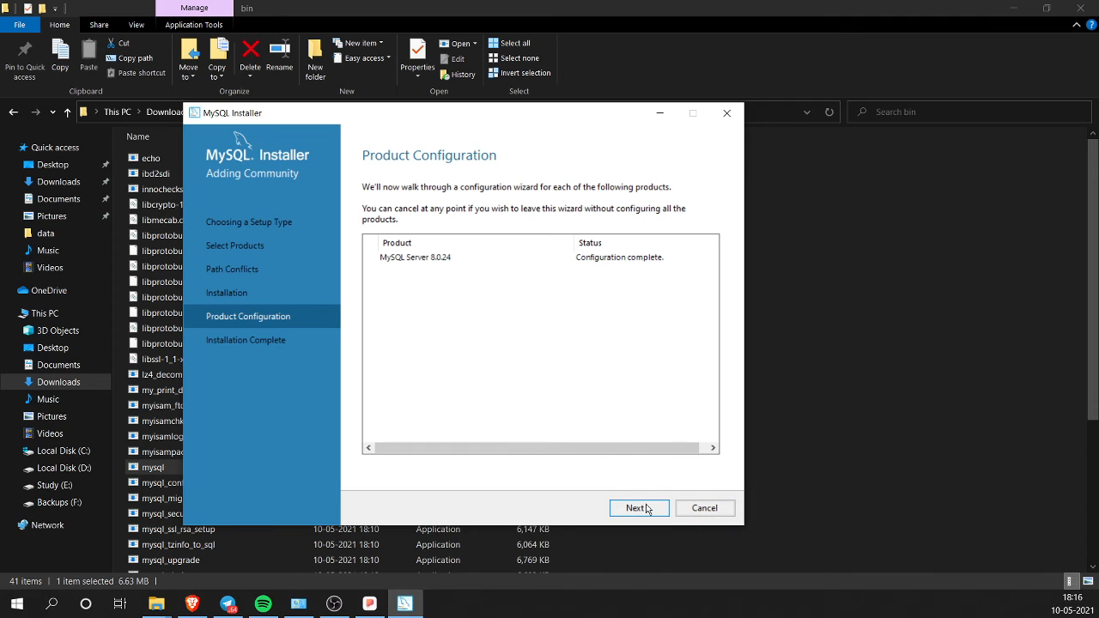
left_click(648, 509)
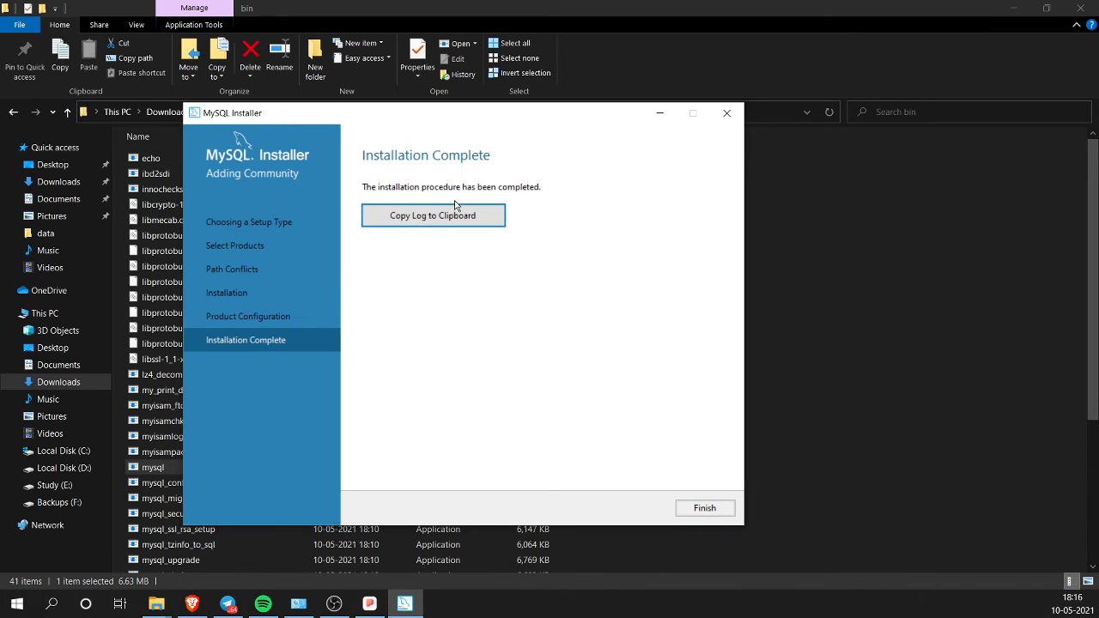
left_click(702, 515)
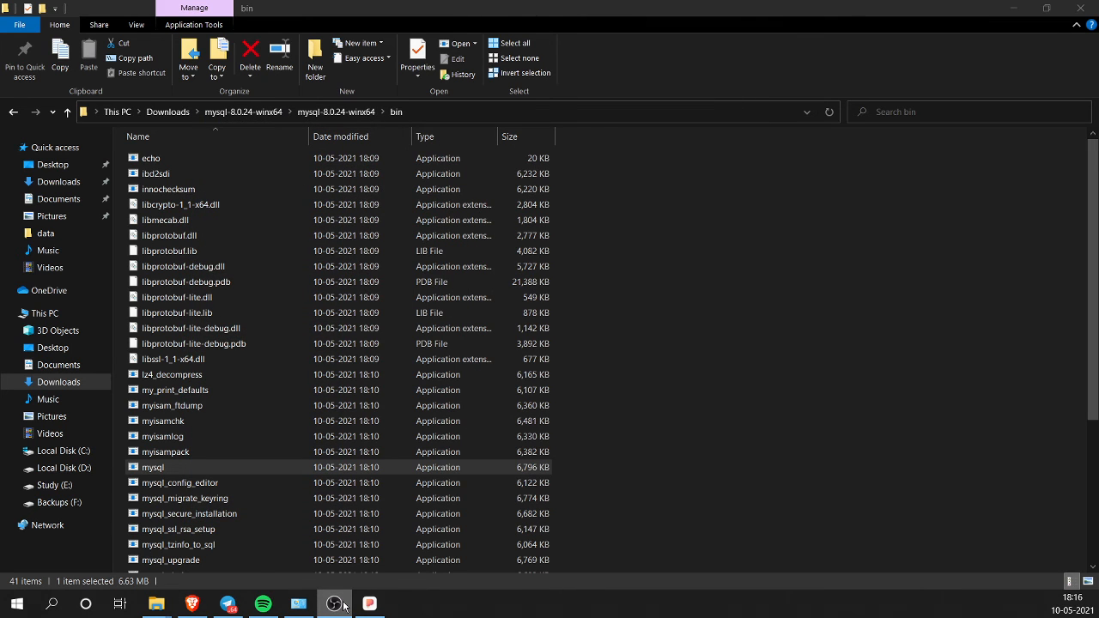
Step: Search 'mySq' in Start, run MySQL 8.0 Command Line Client as administrator, and reposition its window
left_click(298, 604)
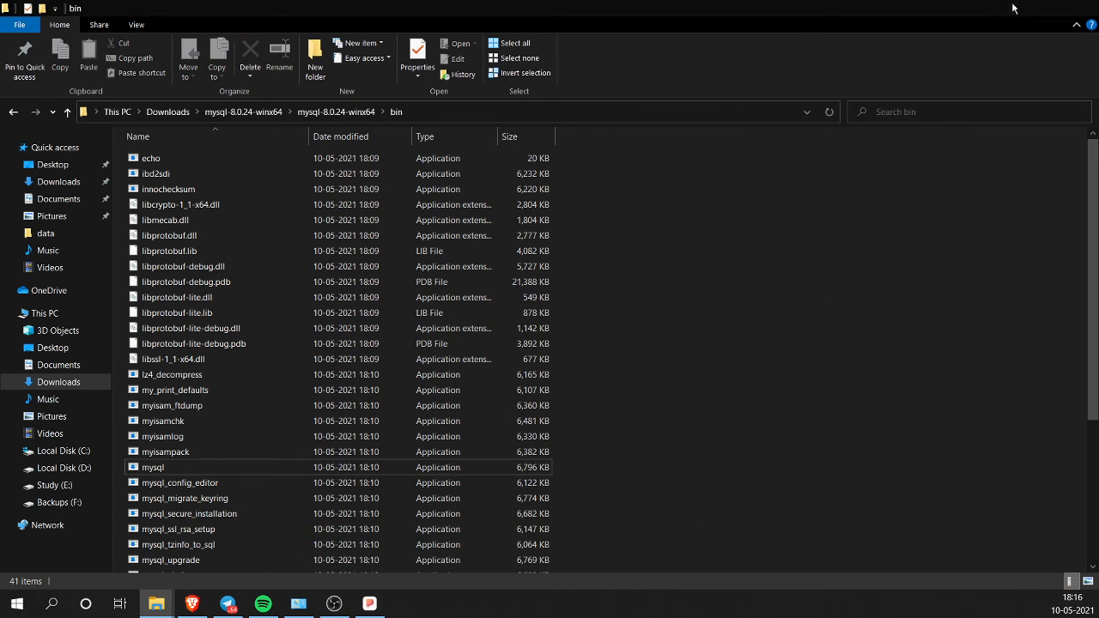
left_click(50, 601)
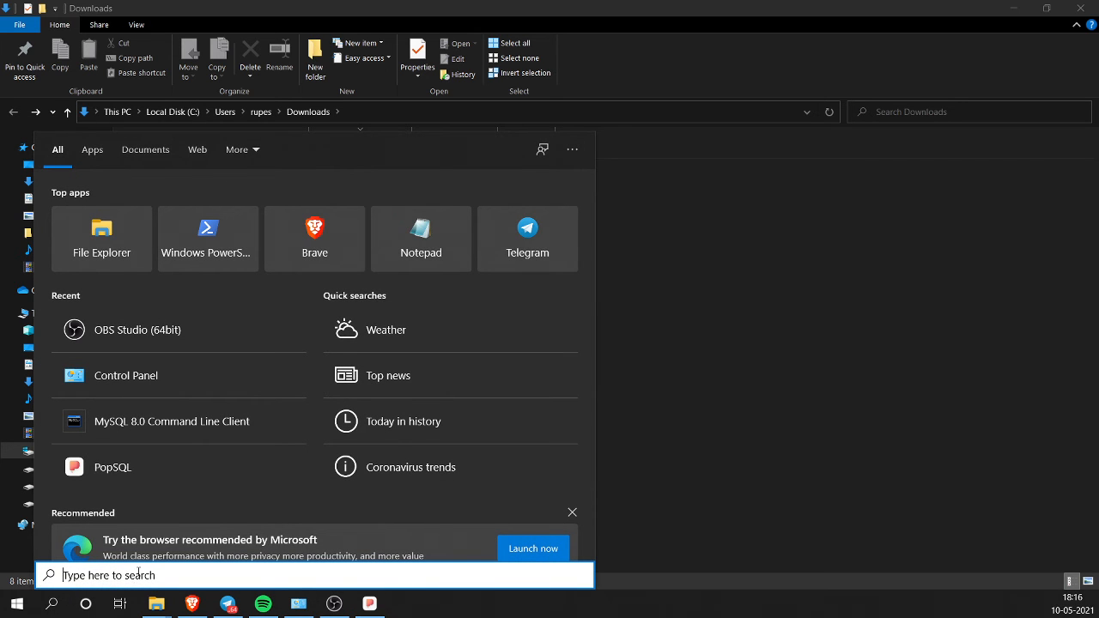
left_click(215, 421)
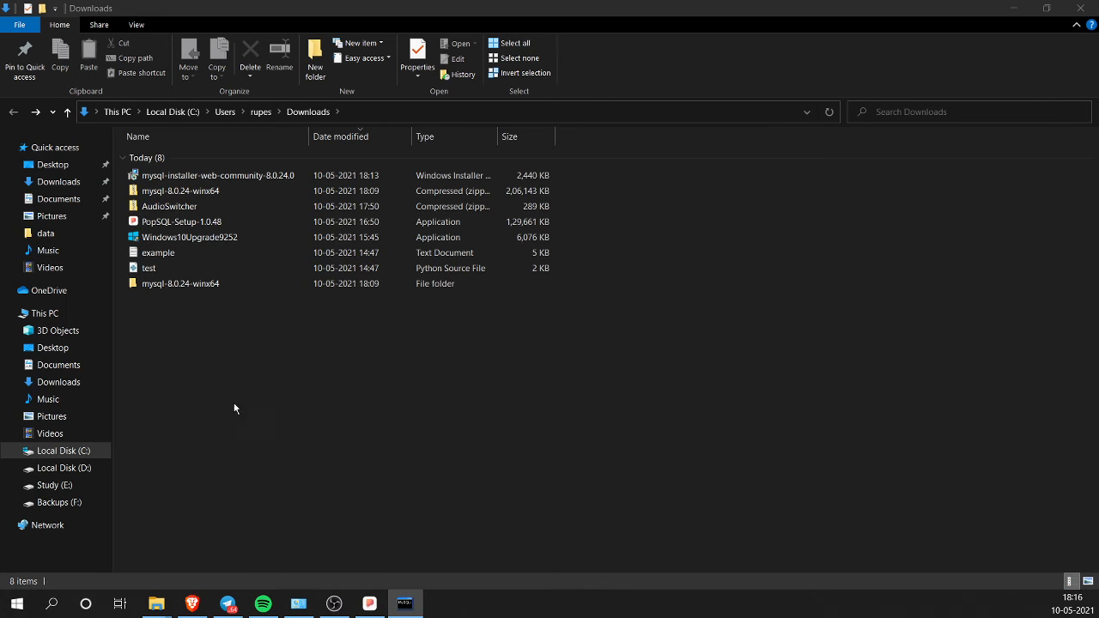
left_click(50, 603)
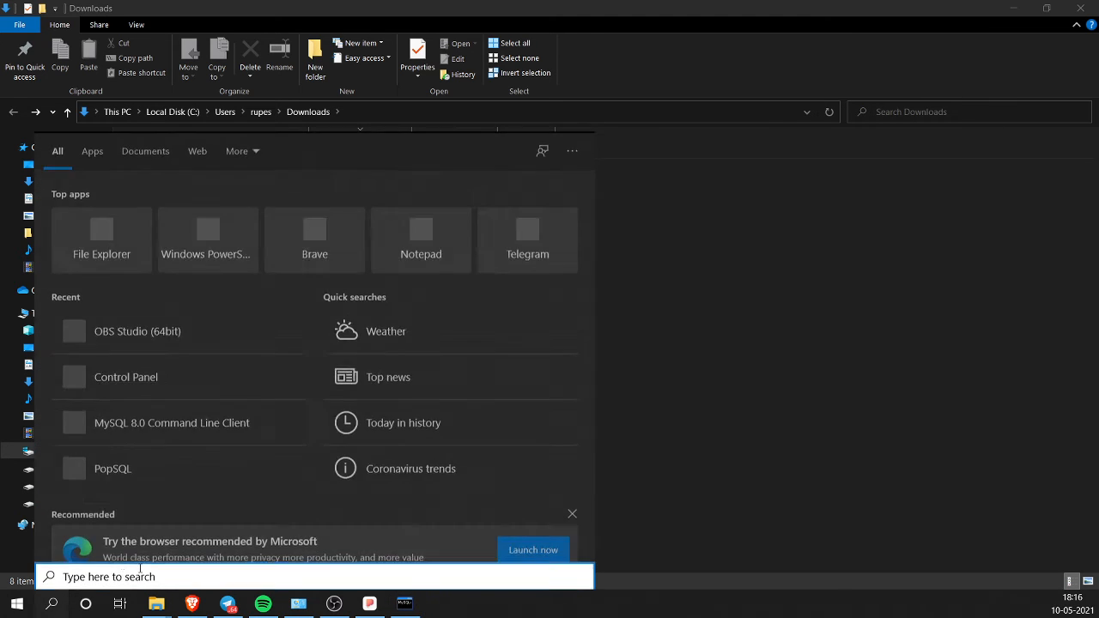
type("mySq")
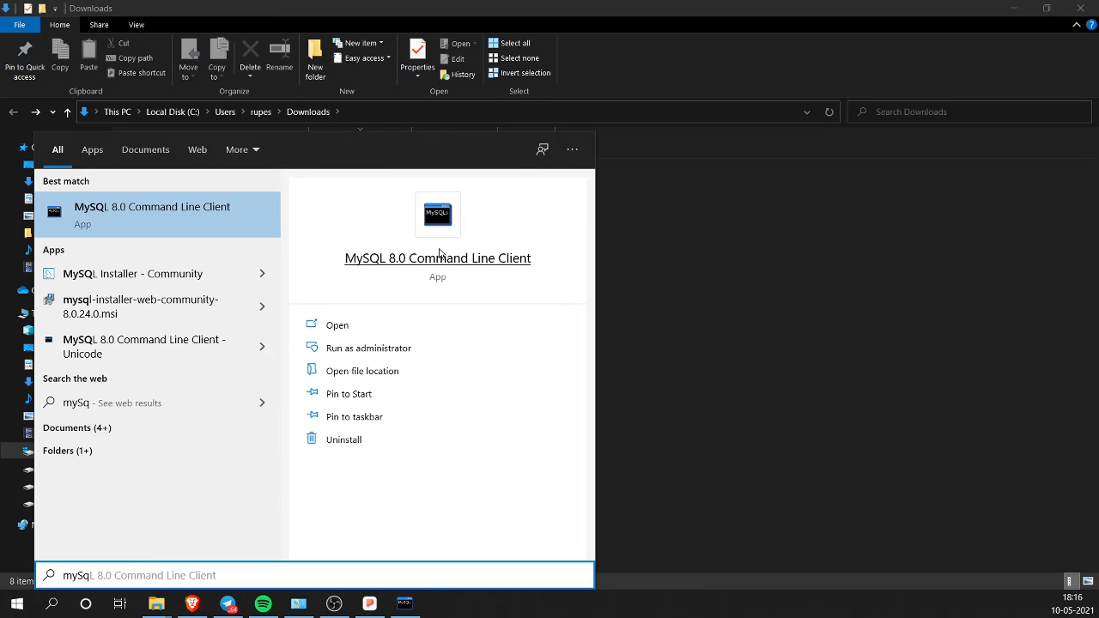
left_click(421, 350)
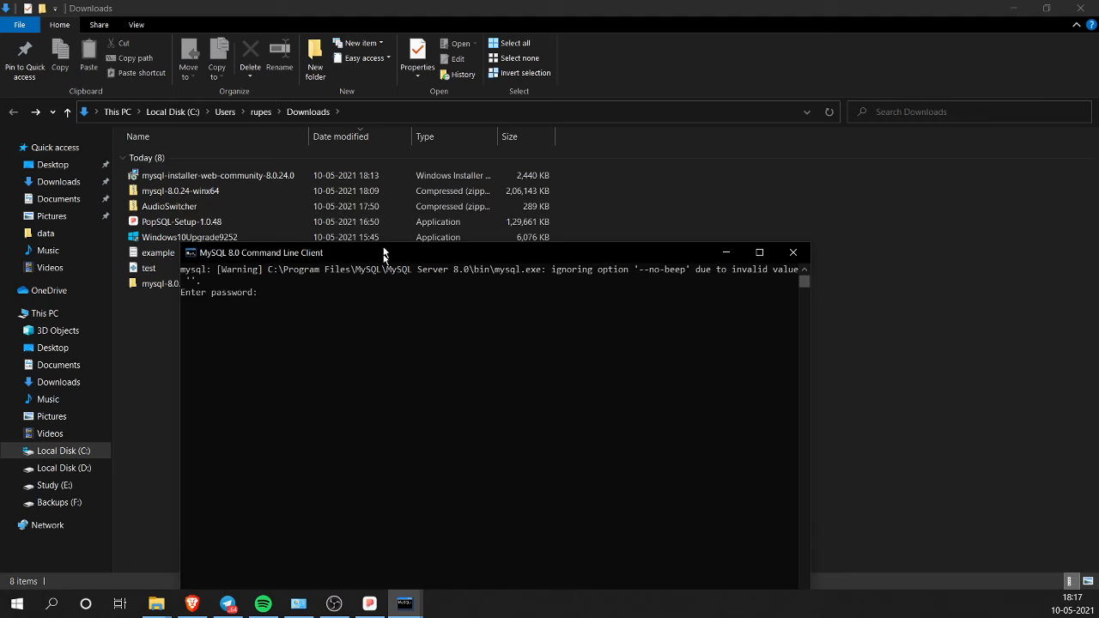
left_click_drag(383, 253, 358, 182)
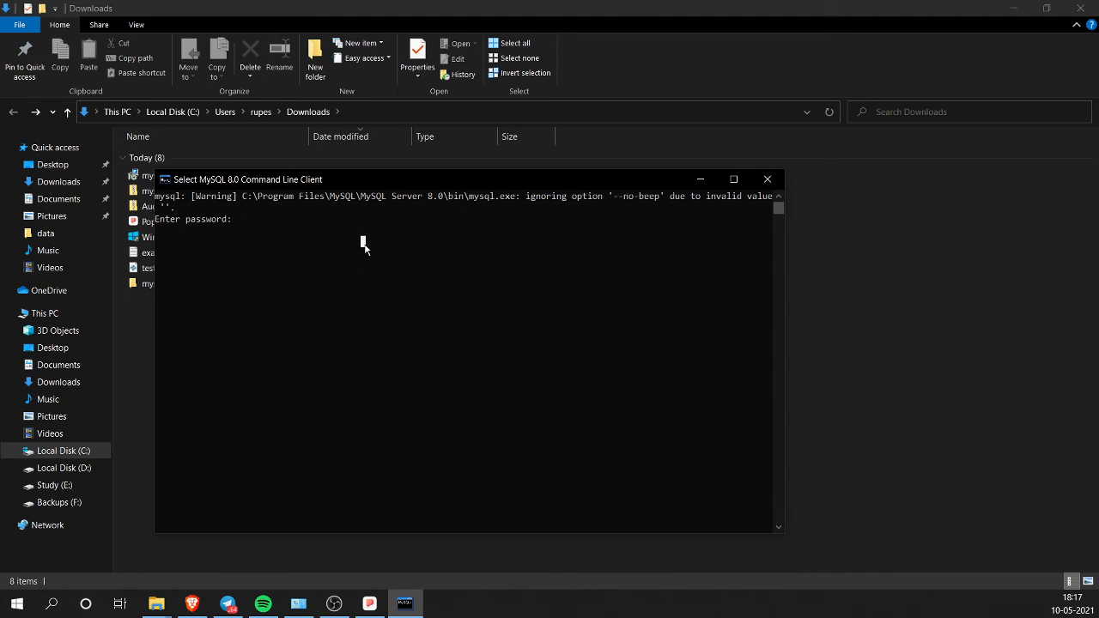
Step: Log in with the root password and run CREATE DATABASE practice; to create the database
type("***")
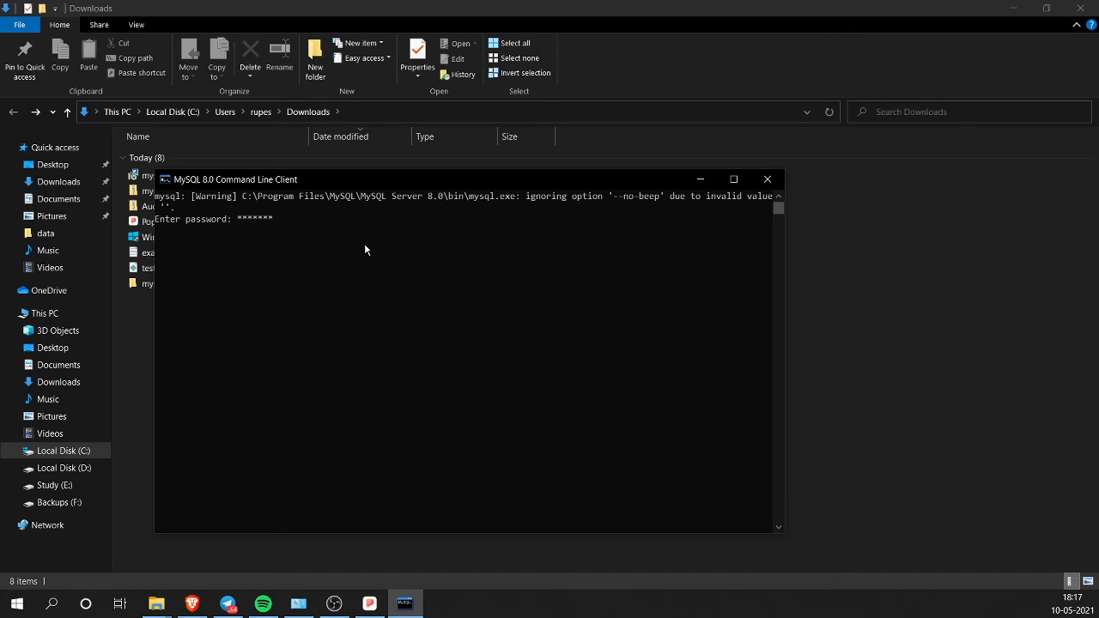
type("******")
key("Return")
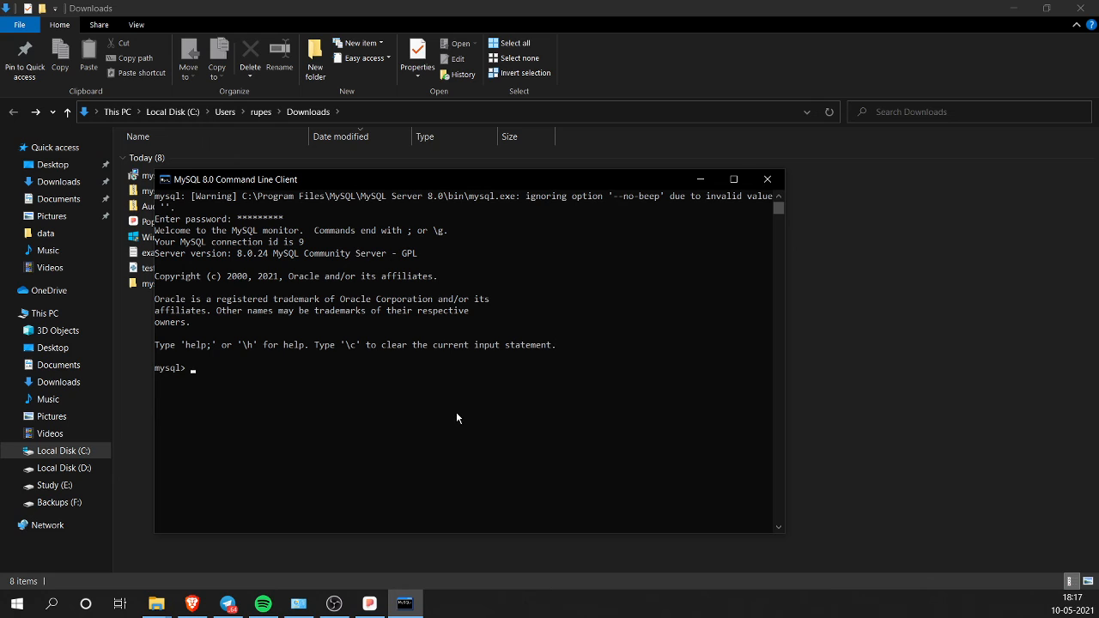
type("CREATWE")
key("BackSpace")
key("BackSpace")
type("E DATABASE Practice")
key("BackSpace")
key("BackSpace")
key("BackSpace")
key("BackSpace")
key("BackSpace")
key("BackSpace")
key("BackSpace")
key("BackSpace")
type("practice;")
key("Return")
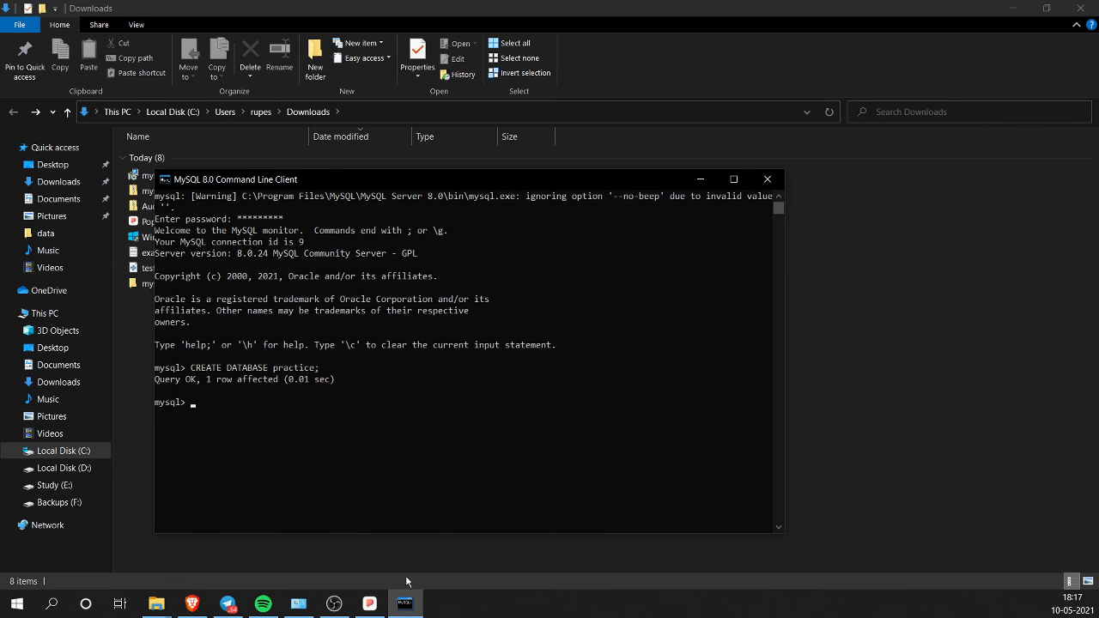
left_click(368, 606)
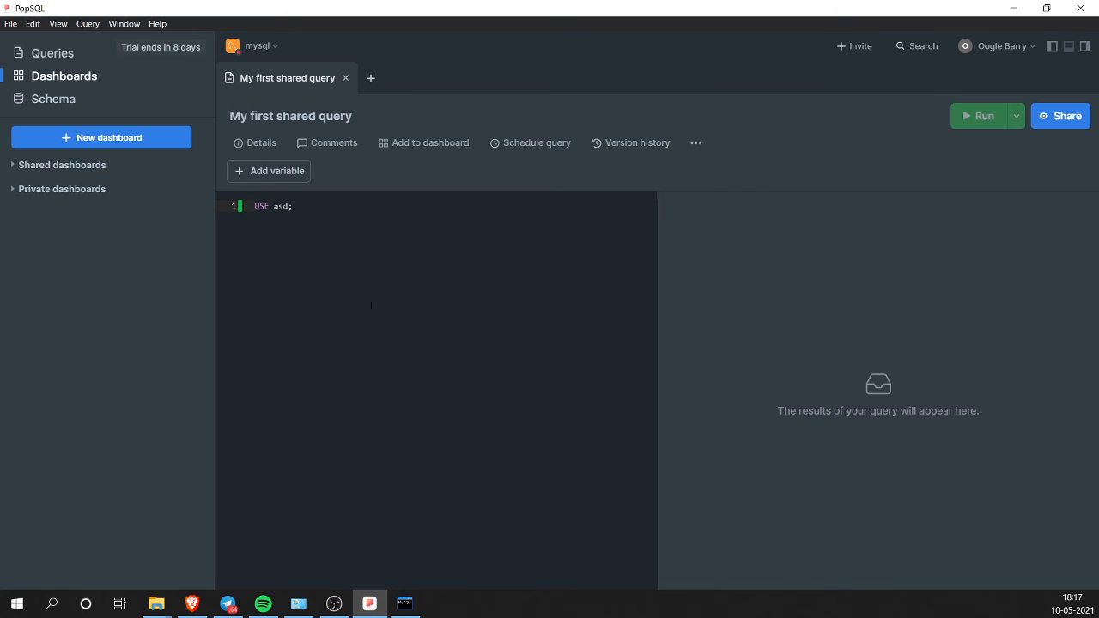
Step: In PopSQL's connection settings, replace database asd with practice, keeping host 127.0.0.1 and port 3306
left_click(1009, 47)
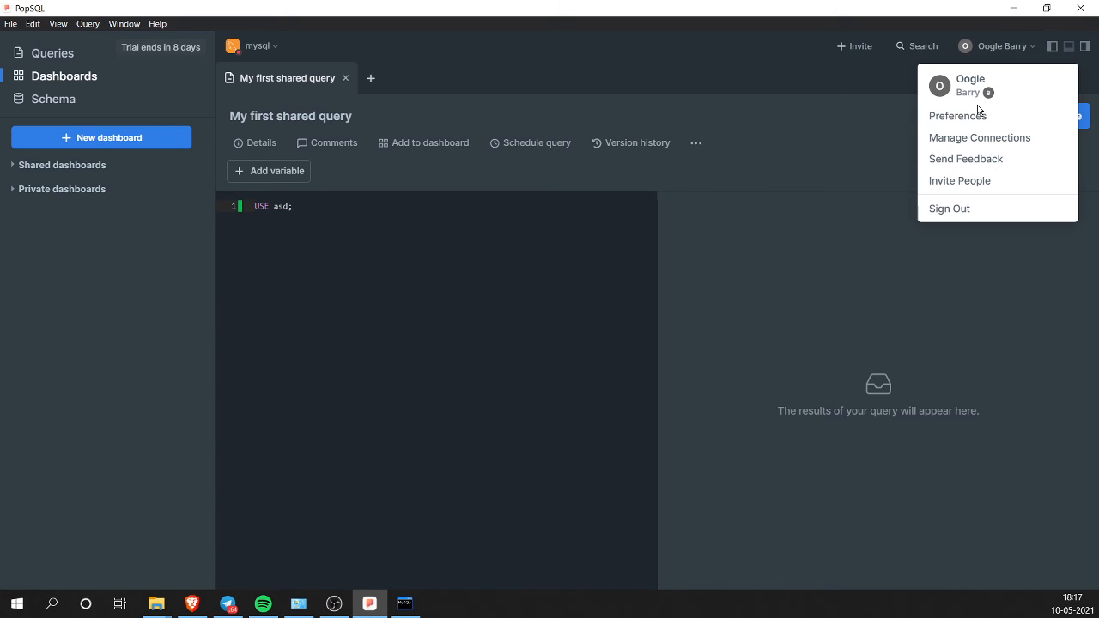
left_click(984, 138)
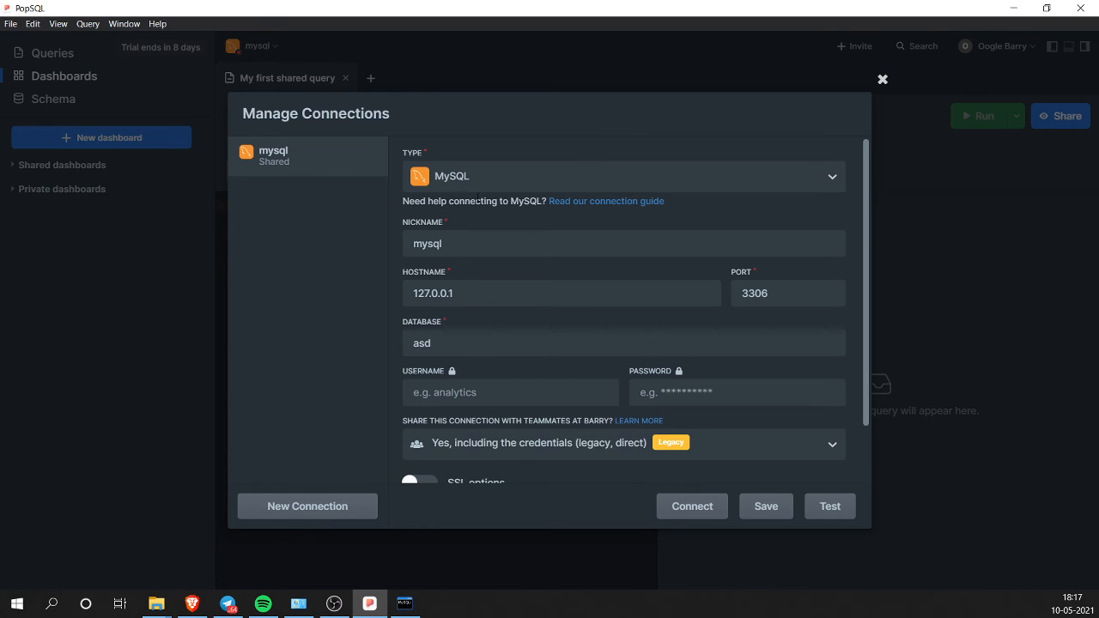
left_click_drag(476, 297, 386, 298)
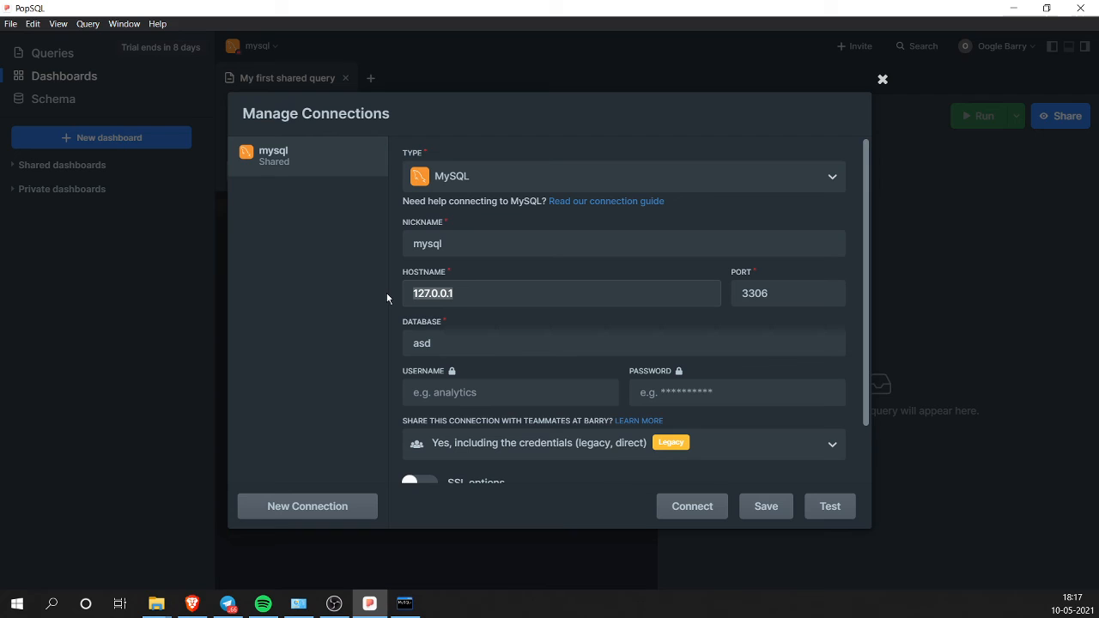
left_click_drag(777, 294, 726, 294)
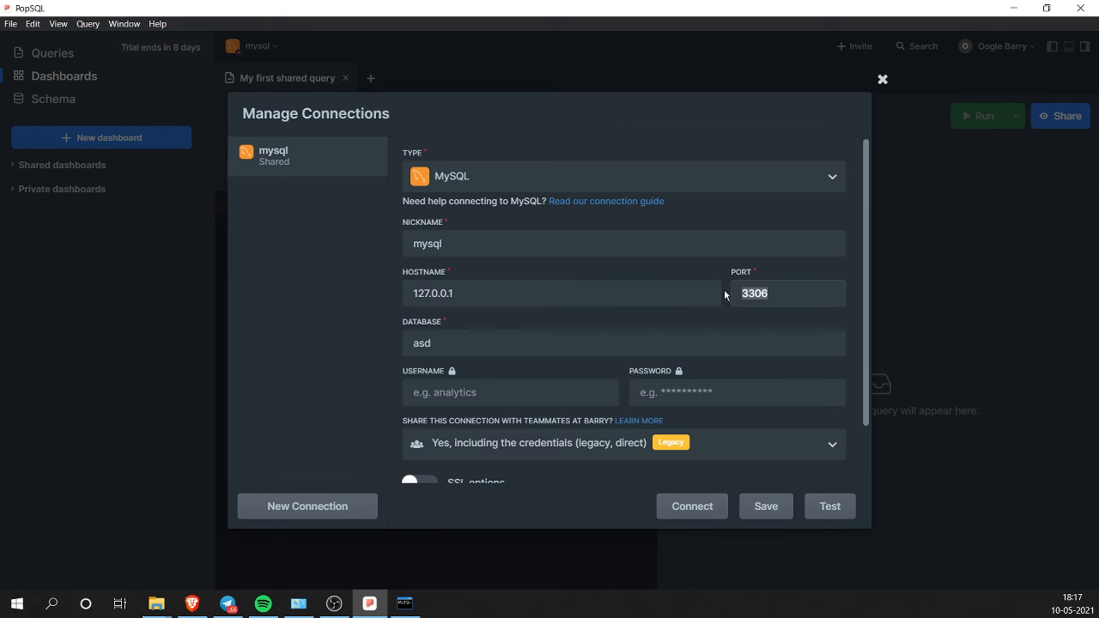
left_click_drag(442, 344, 380, 344)
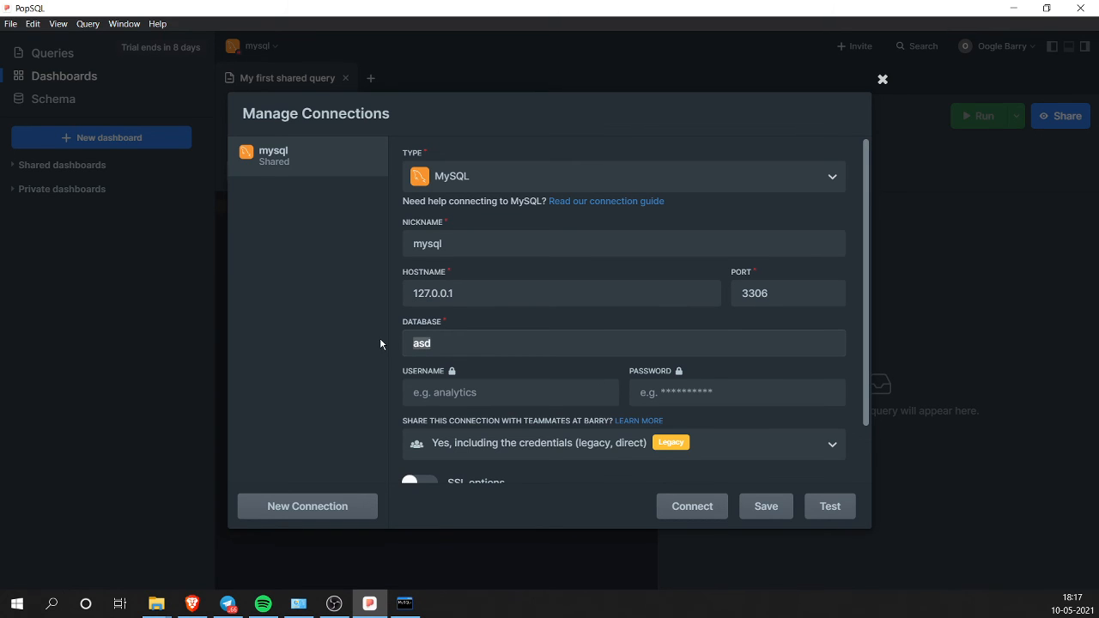
type("practice")
left_click(405, 604)
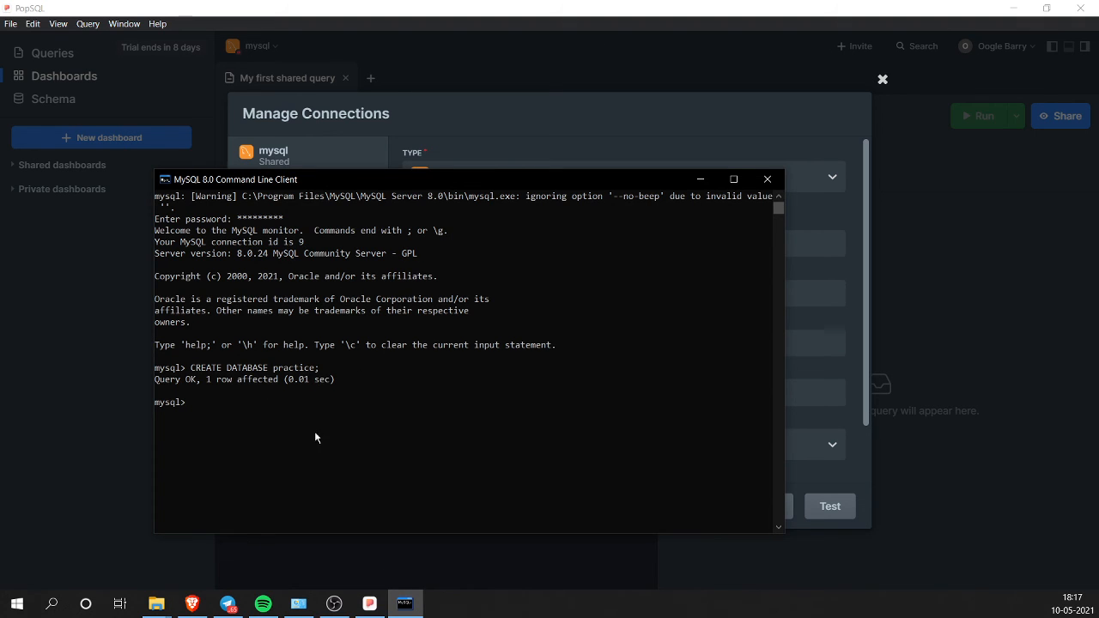
left_click(369, 604)
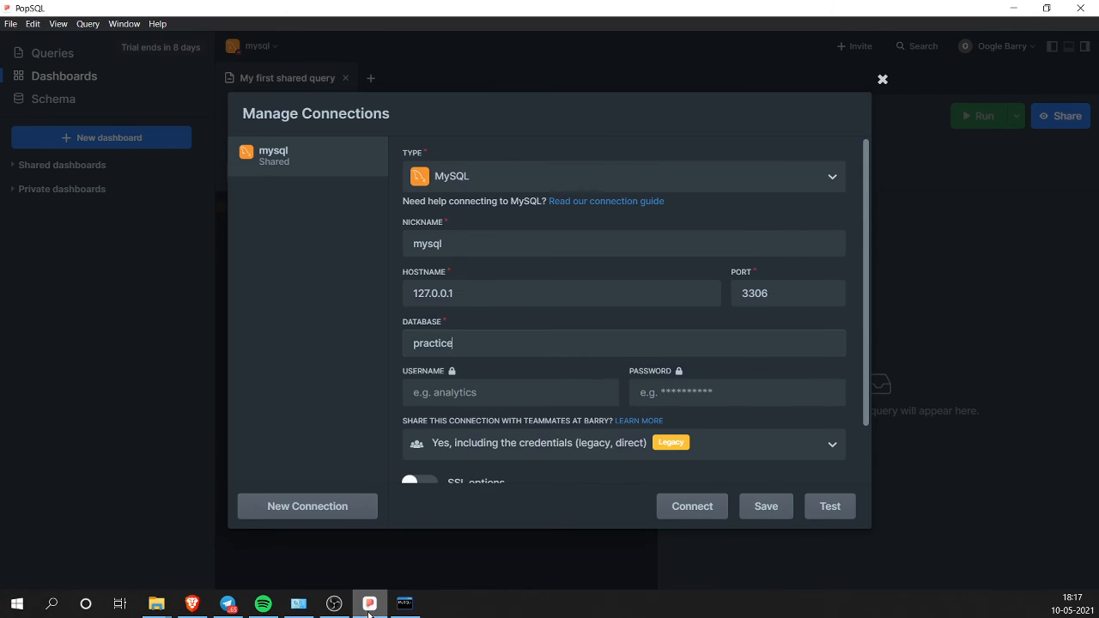
Step: Set the username to root, enter the account password, and connect
left_click(501, 393)
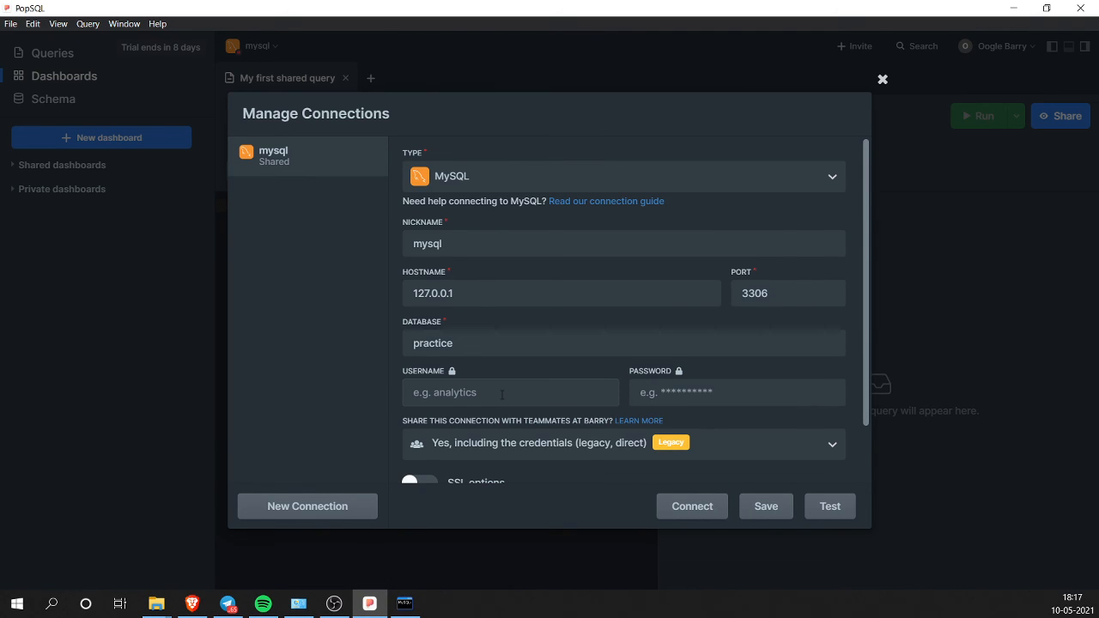
type("admin")
key("BackSpace")
key("BackSpace")
key("BackSpace")
key("BackSpace")
key("BackSpace")
type("root")
key("Tab")
type("root")
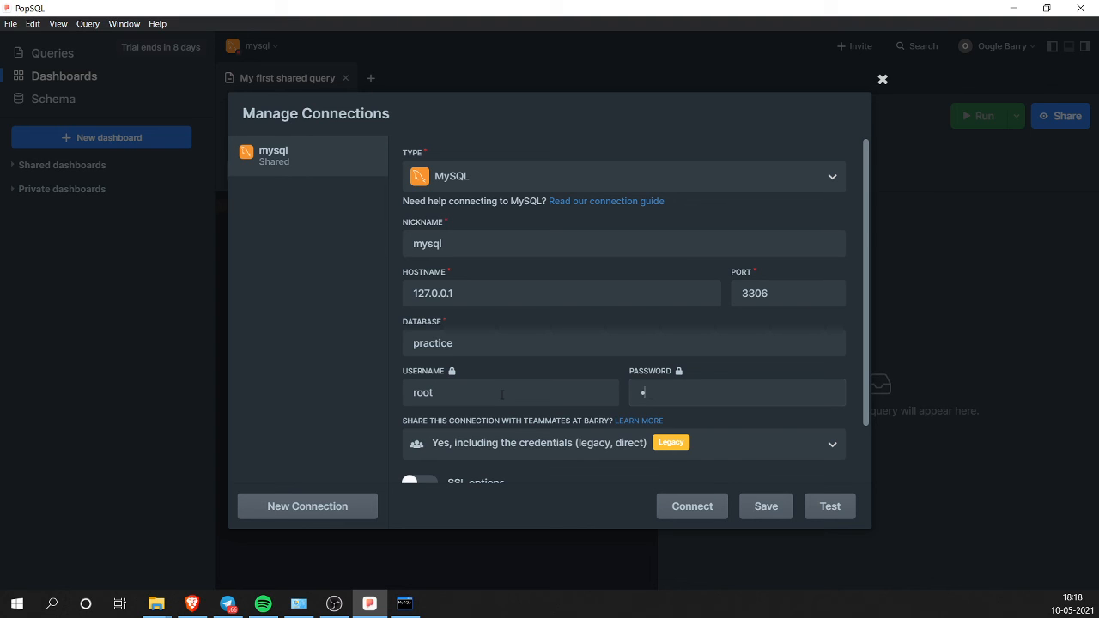
type("12345")
scroll(704, 404, "down", 2)
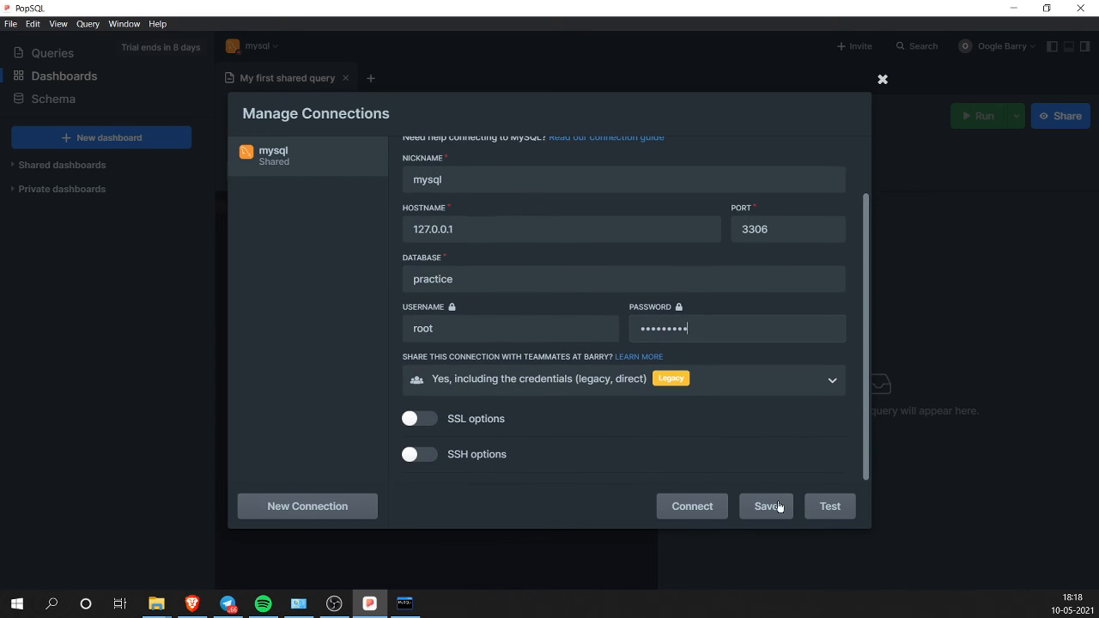
scroll(717, 436, "down", 1)
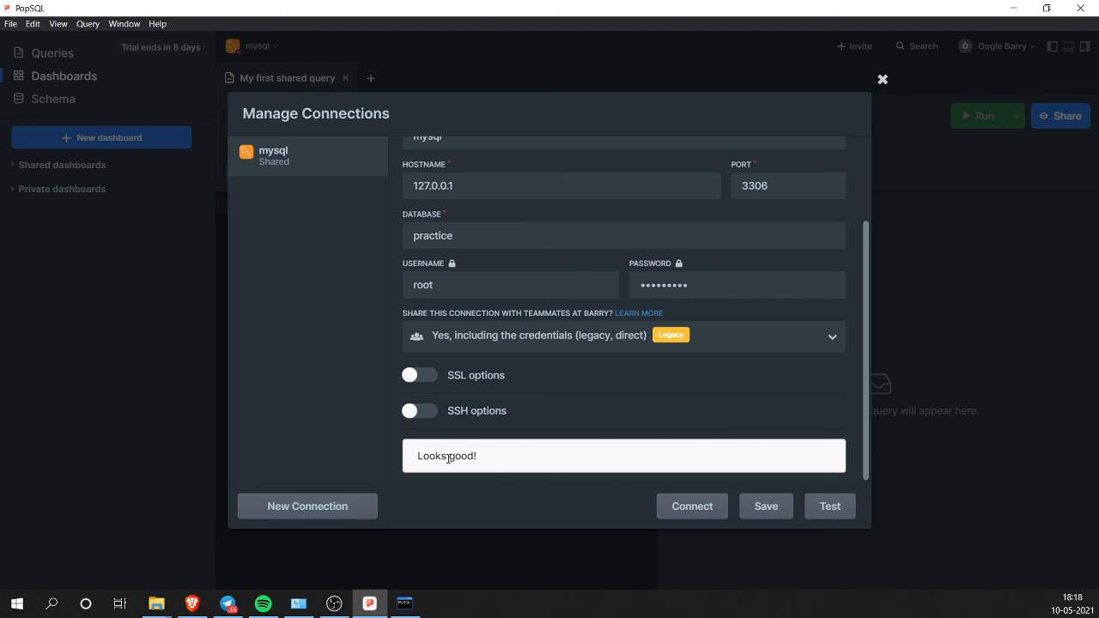
left_click(692, 507)
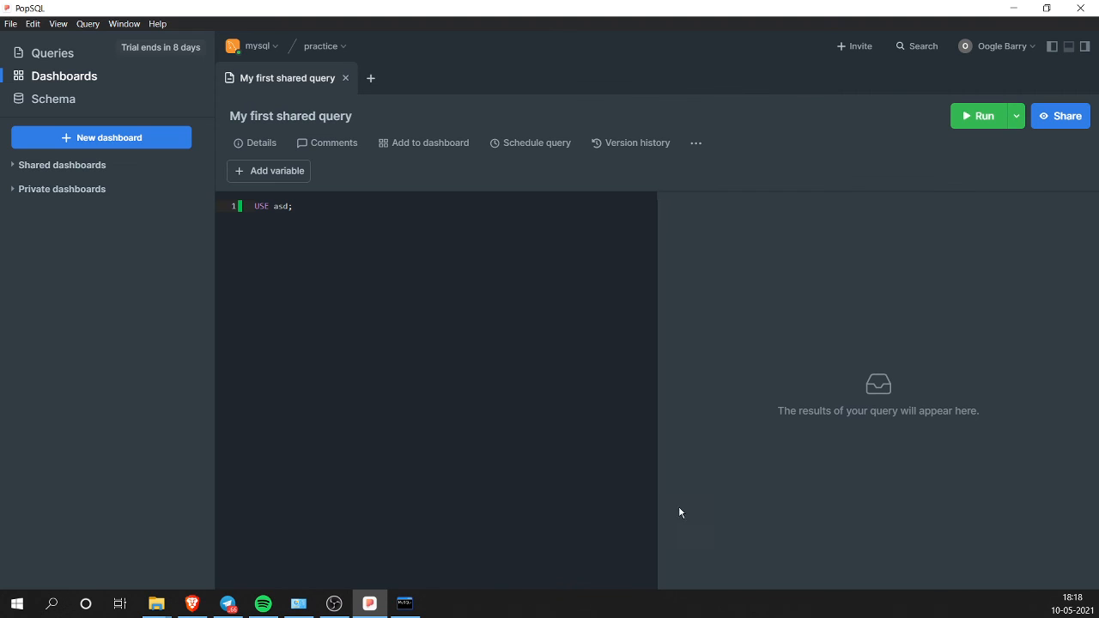
Step: Change the query to USE practice and run it
key("Return")
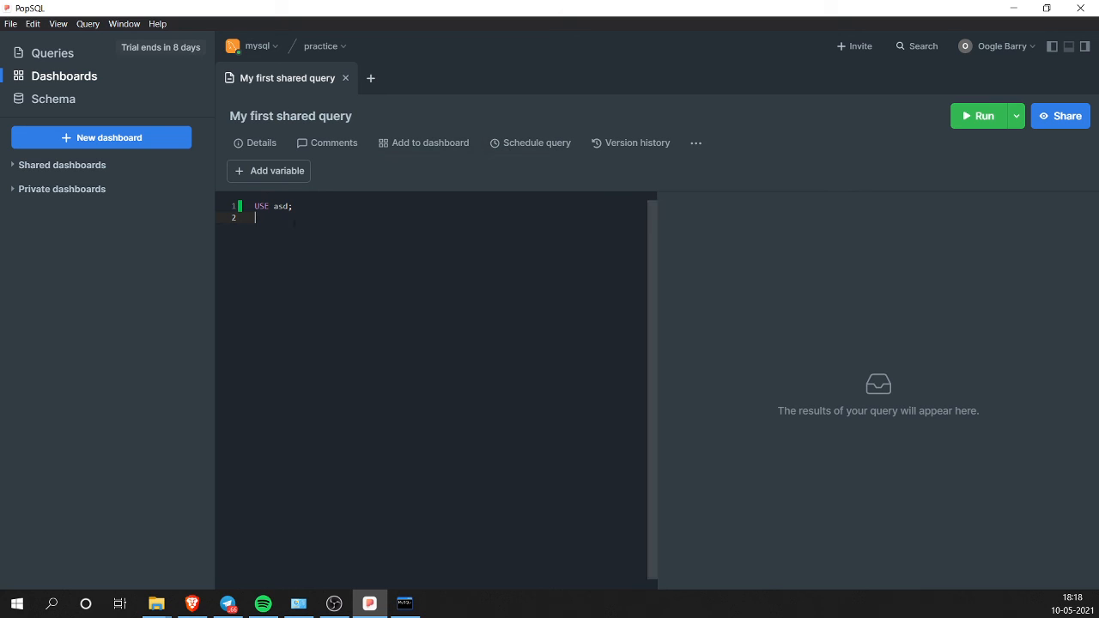
left_click(290, 207)
key("ctrl+shift+Left")
key("BackSpace")
type("practice")
left_click(970, 116)
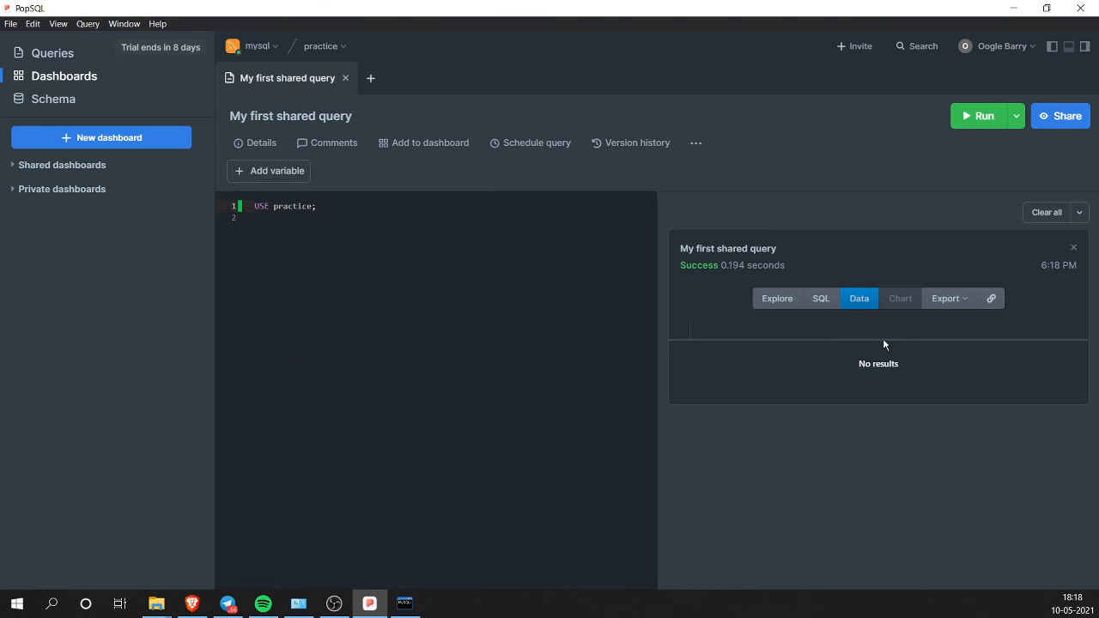
Step: Widen the SQL editor pane, visit Preferences and return, then minimize PopSQL
left_click(347, 227)
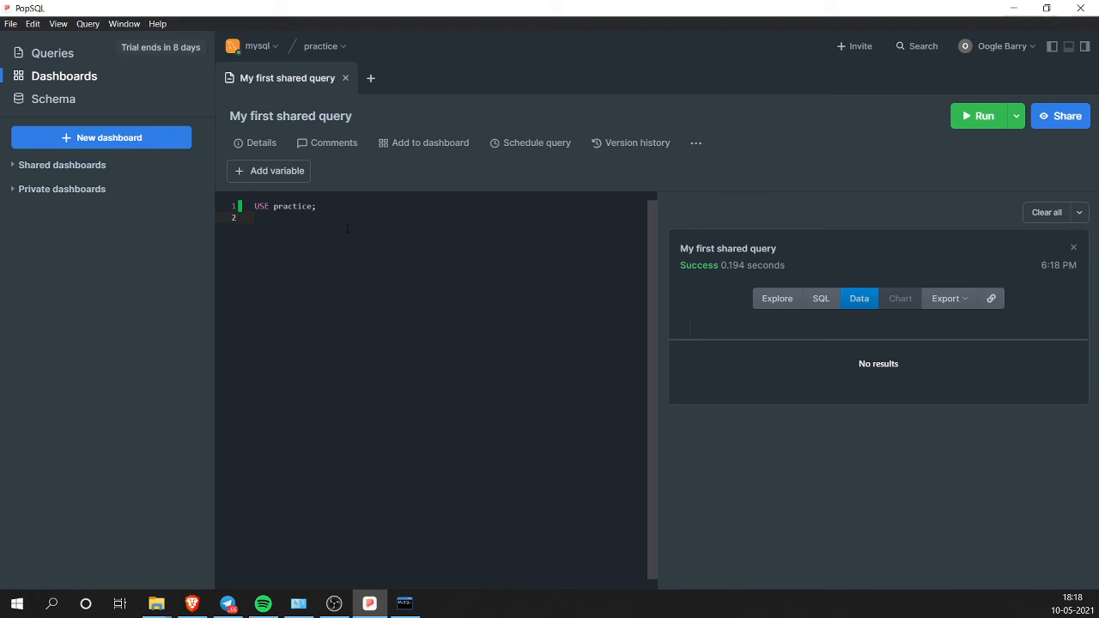
left_click_drag(657, 306, 776, 287)
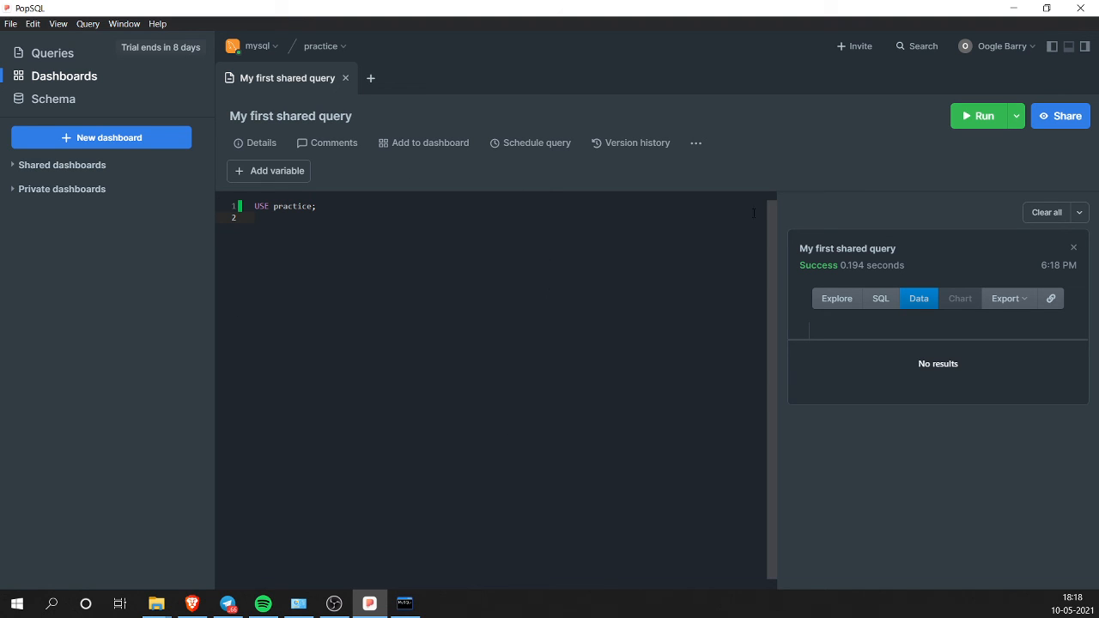
left_click(1013, 46)
left_click(973, 115)
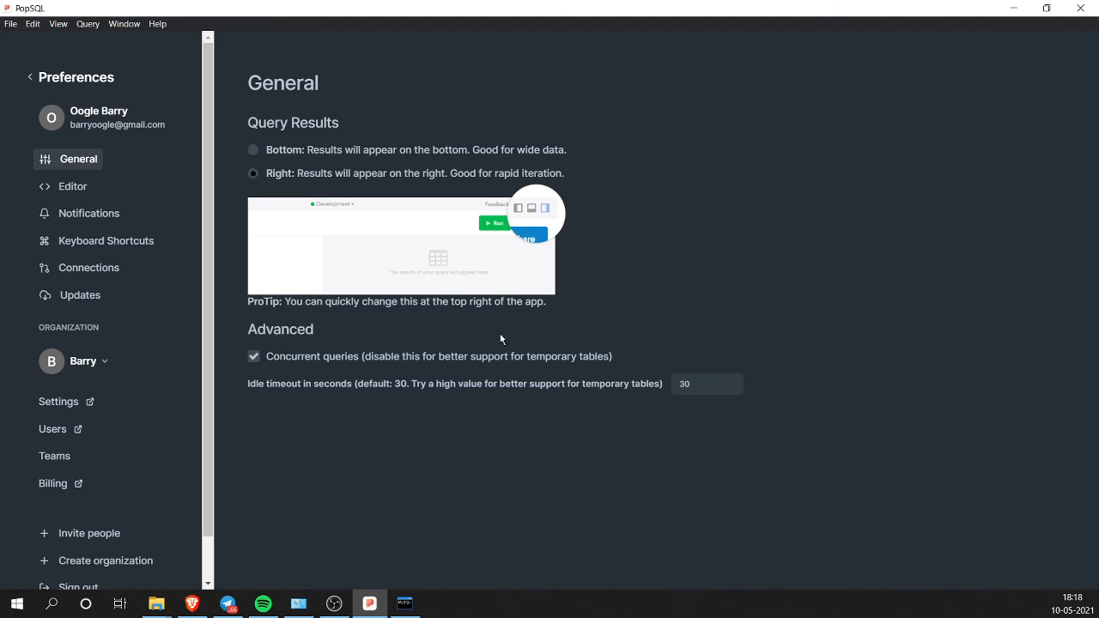
left_click(31, 80)
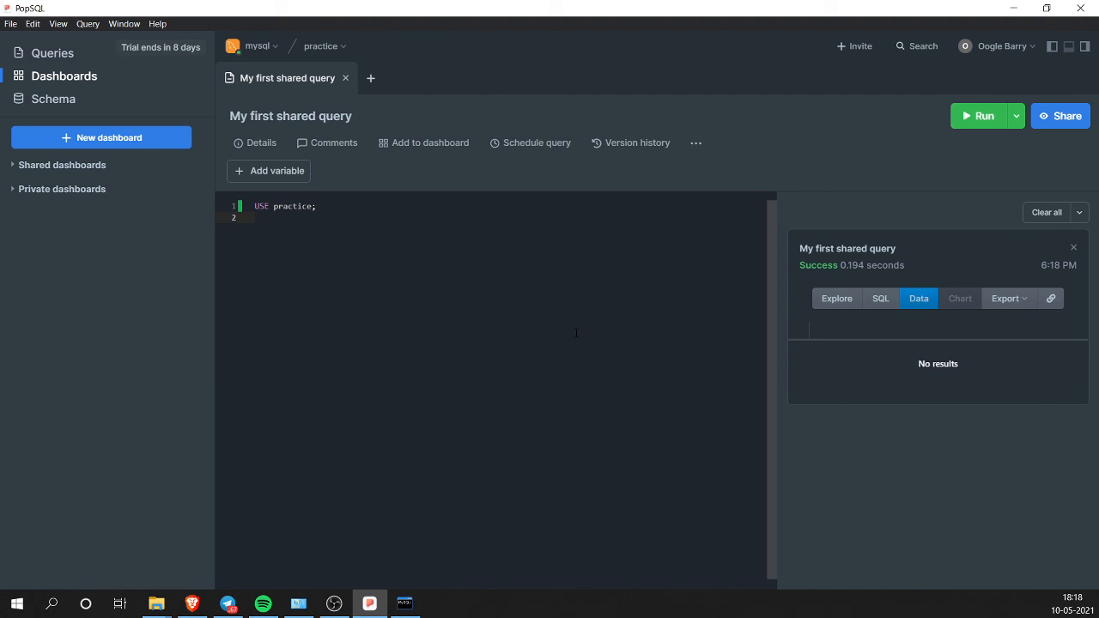
left_click(377, 607)
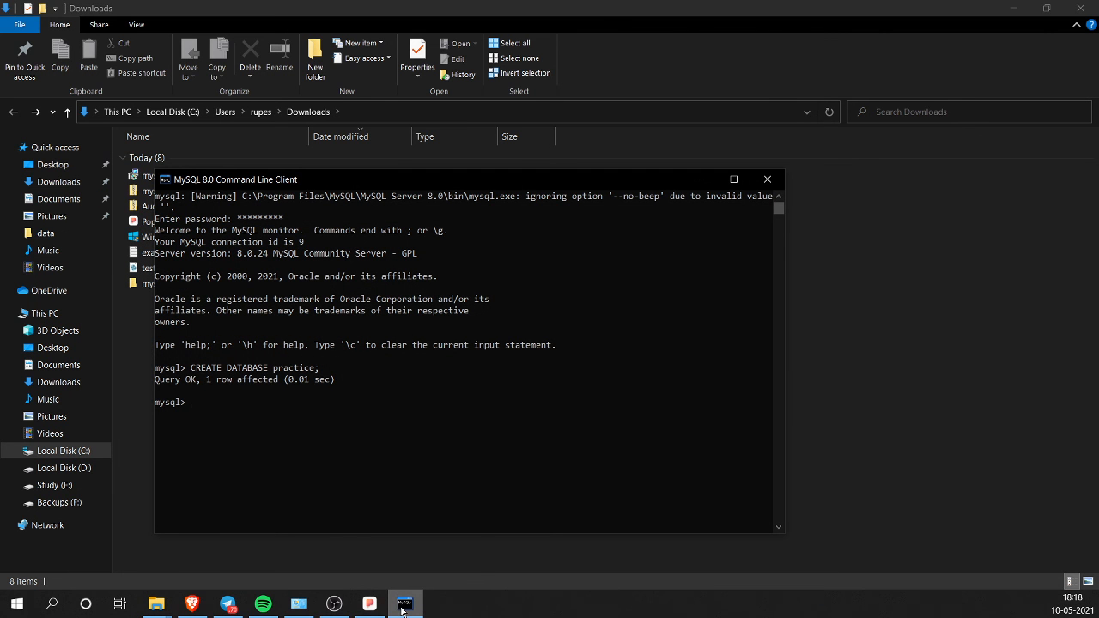
Step: Maximize the MySQL 8.0 Command Line Client window by double-clicking its title bar
double_click(451, 183)
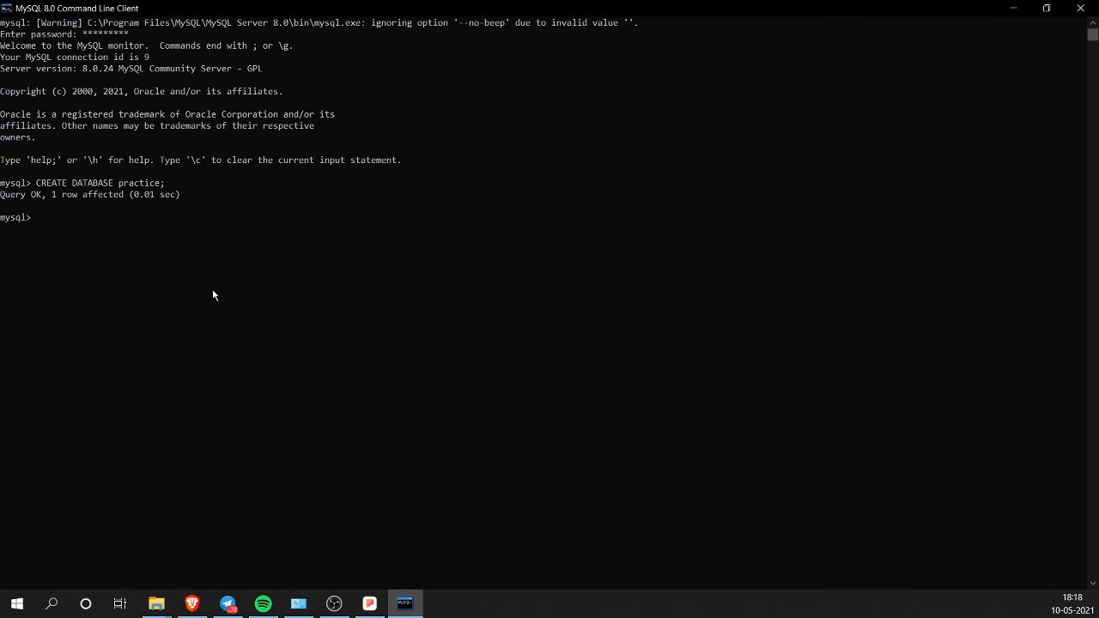